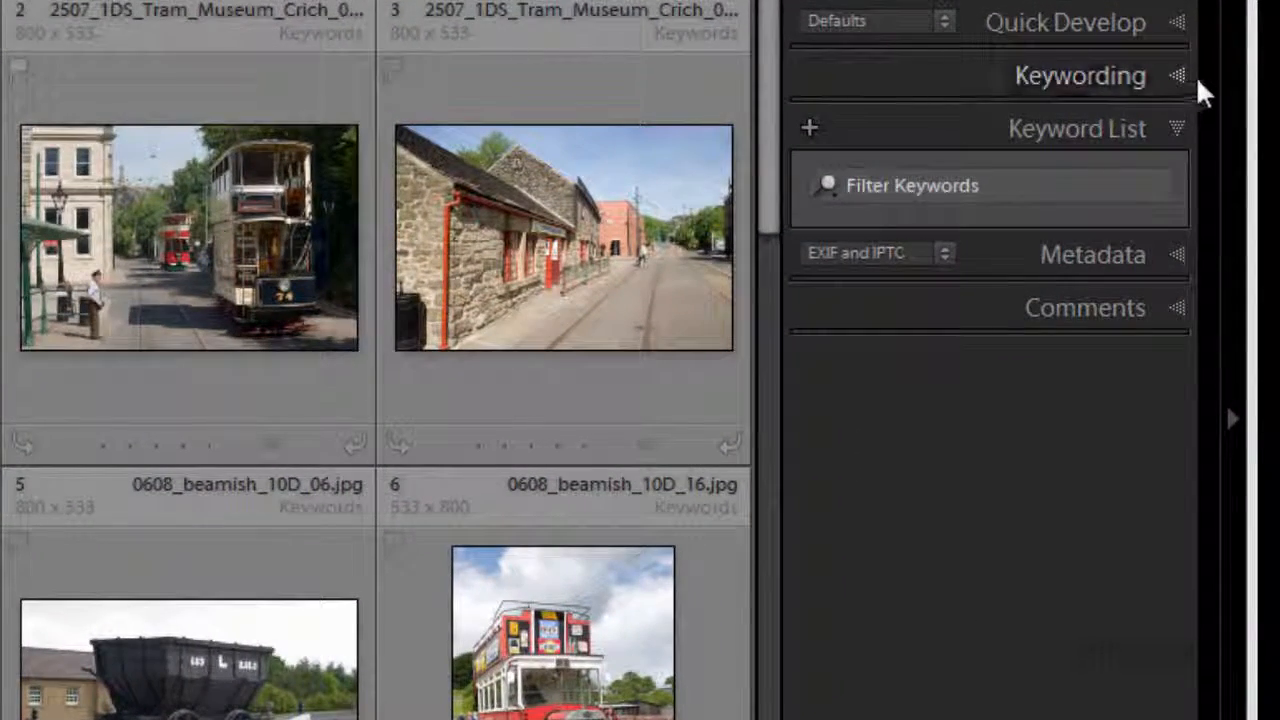
Show the Keywording panel for tagging and leave the Keyword List panel collapsed
click(1175, 78)
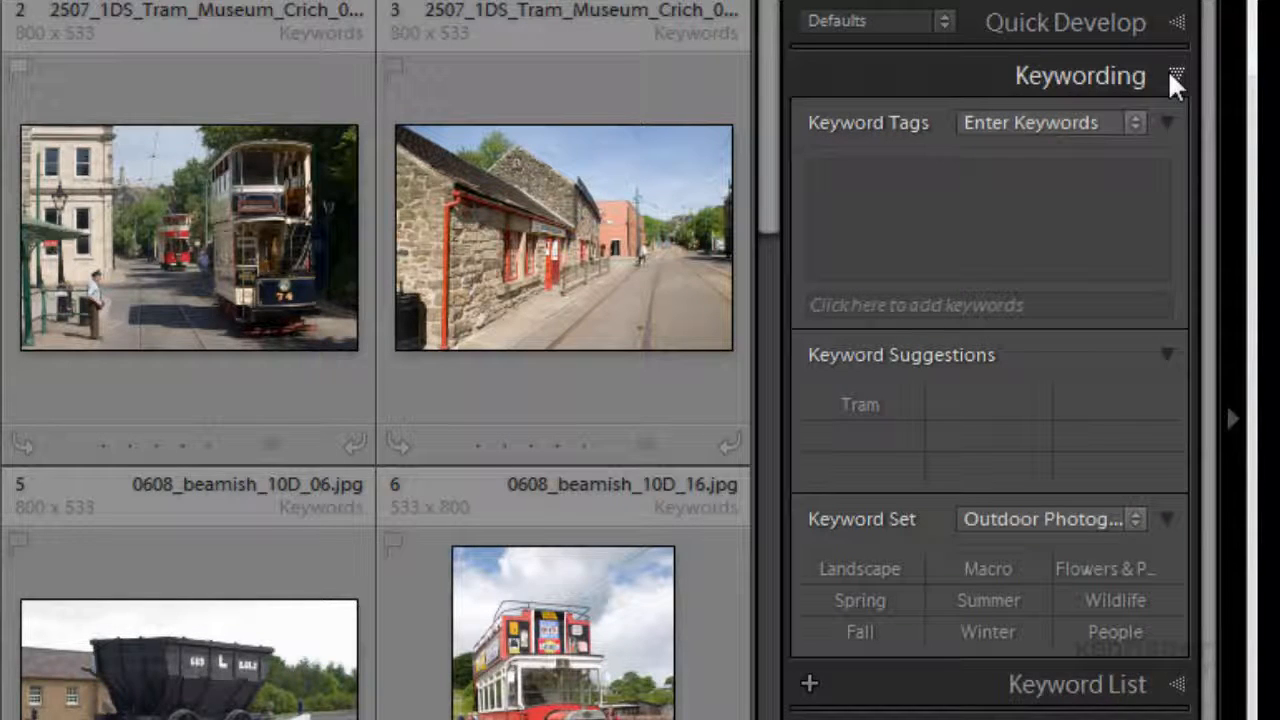
click(1177, 76)
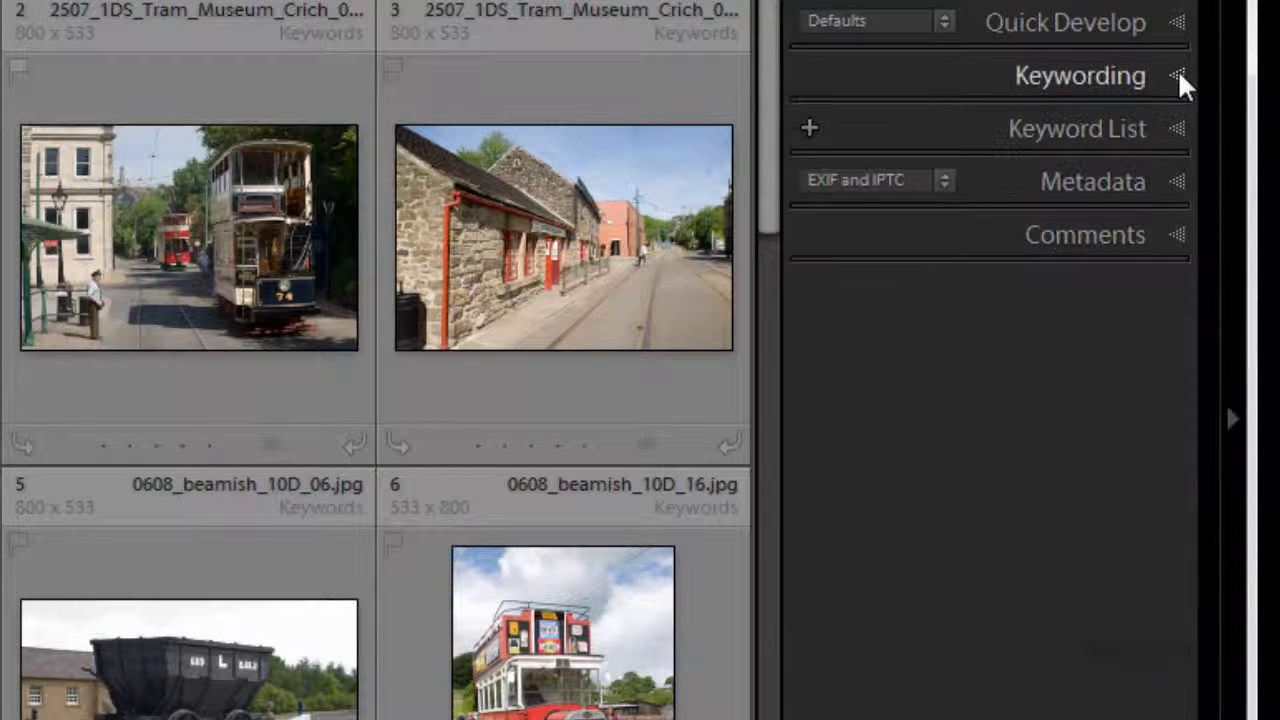
click(1178, 128)
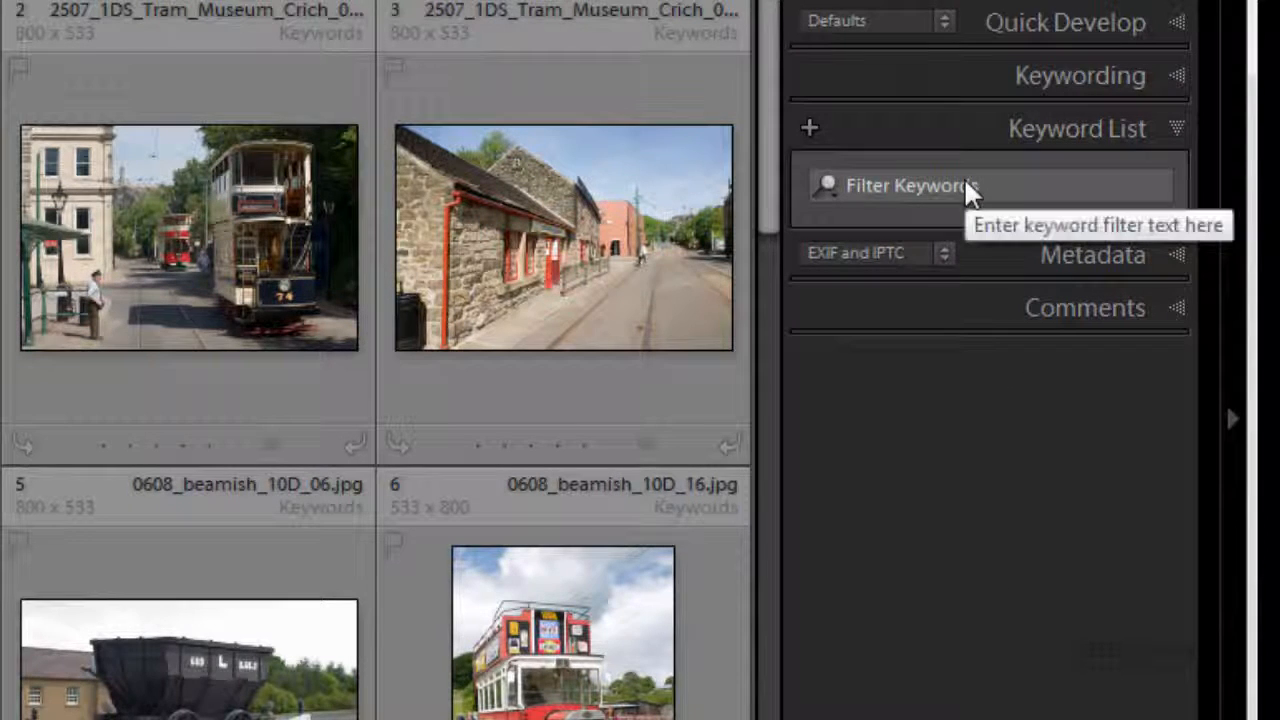
click(1177, 128)
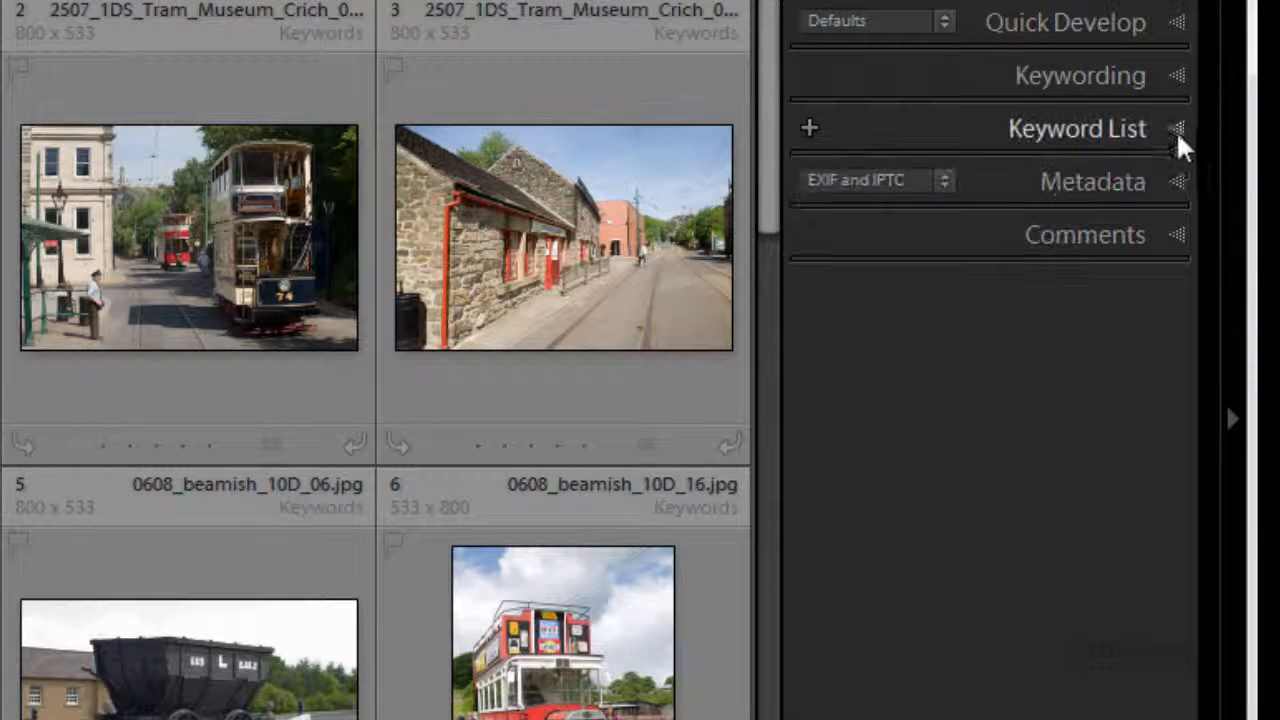
click(1178, 74)
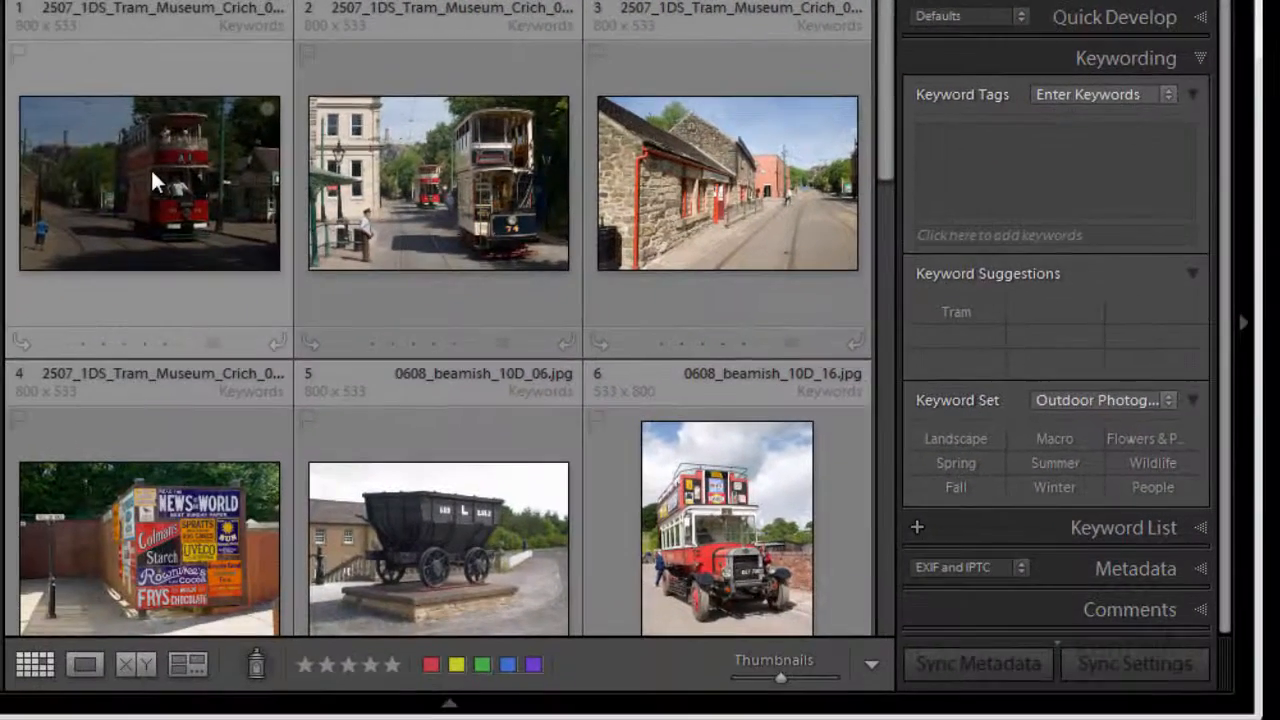
Select the first tram photo and commit 'Tram' as its keyword
click(153, 180)
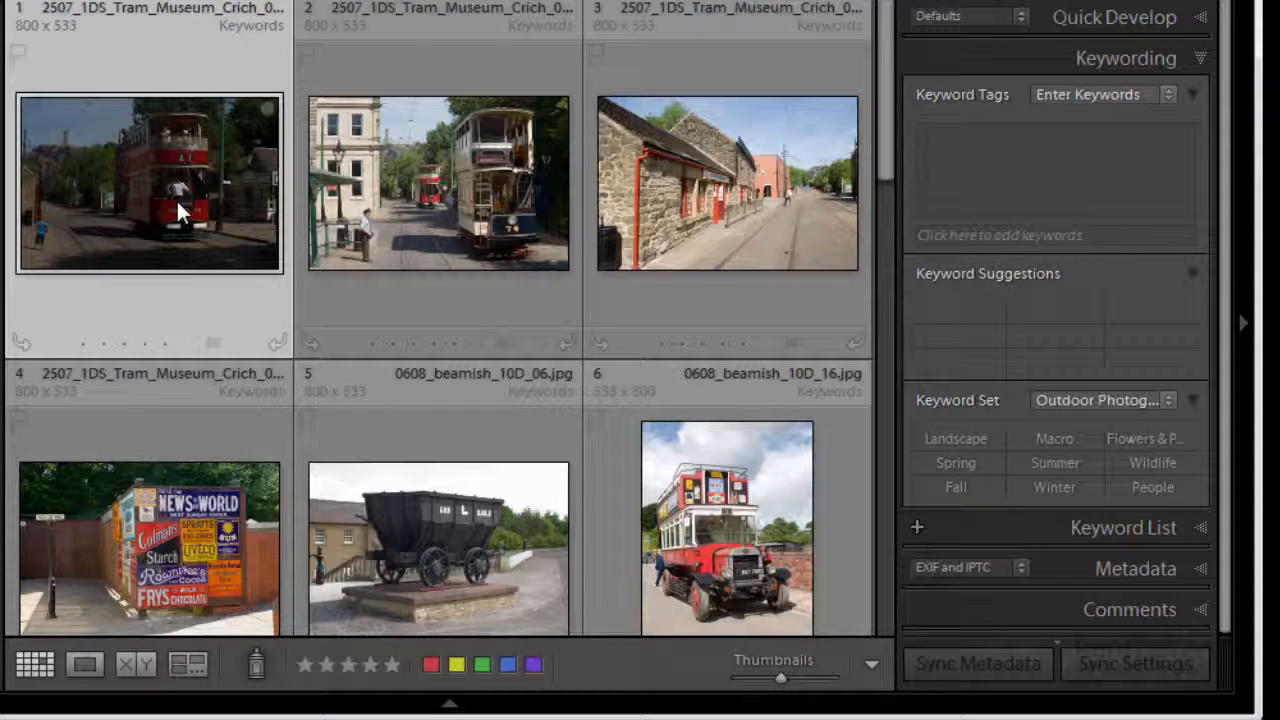
click(943, 150)
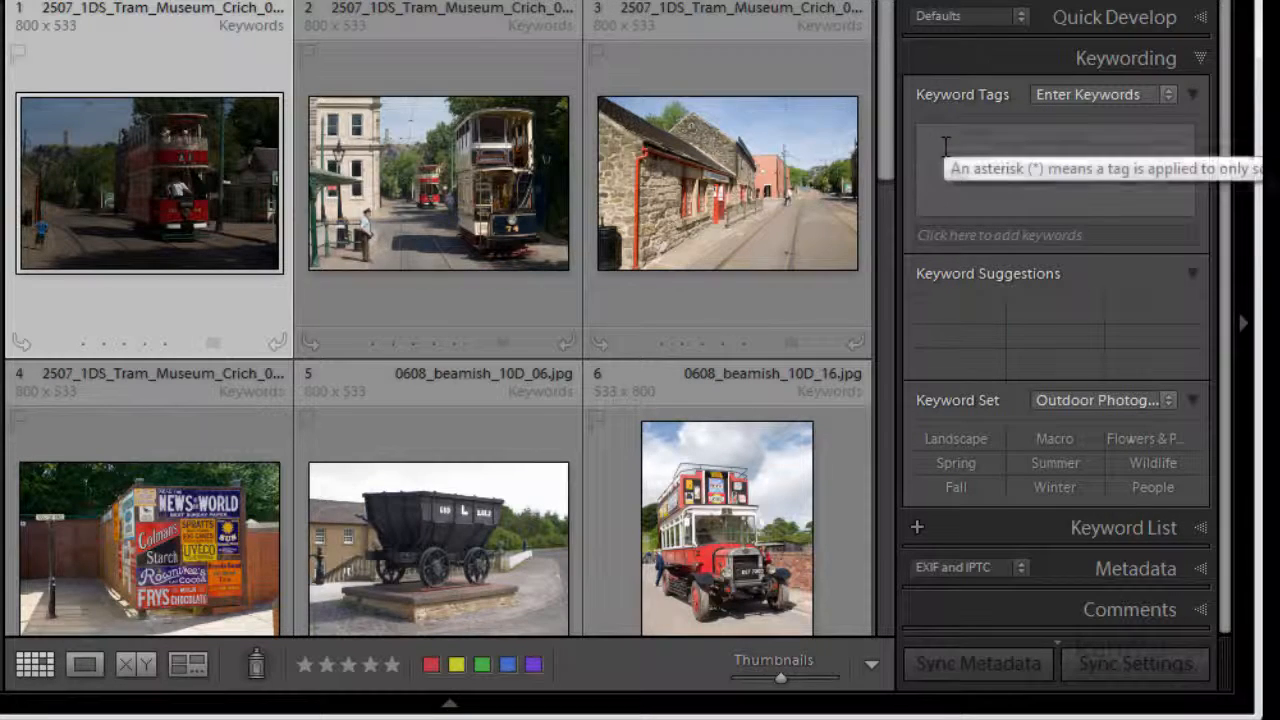
click(943, 150)
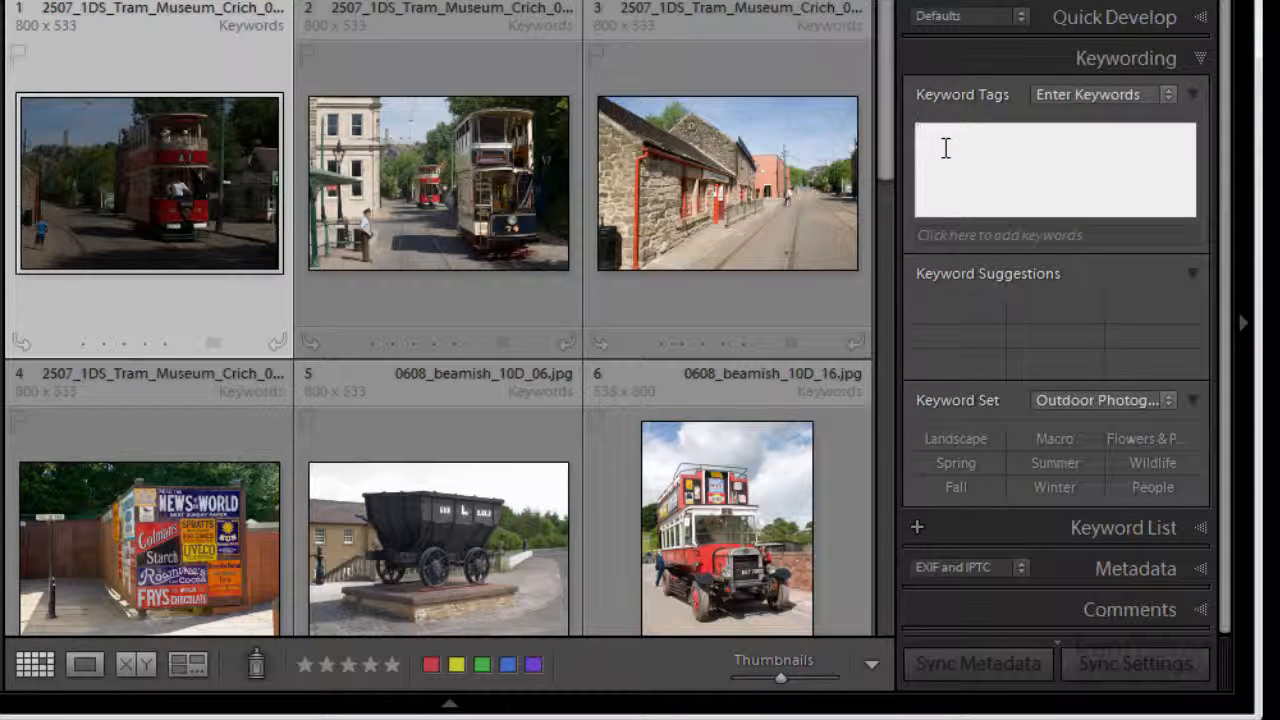
text(Tram)
key(Return)
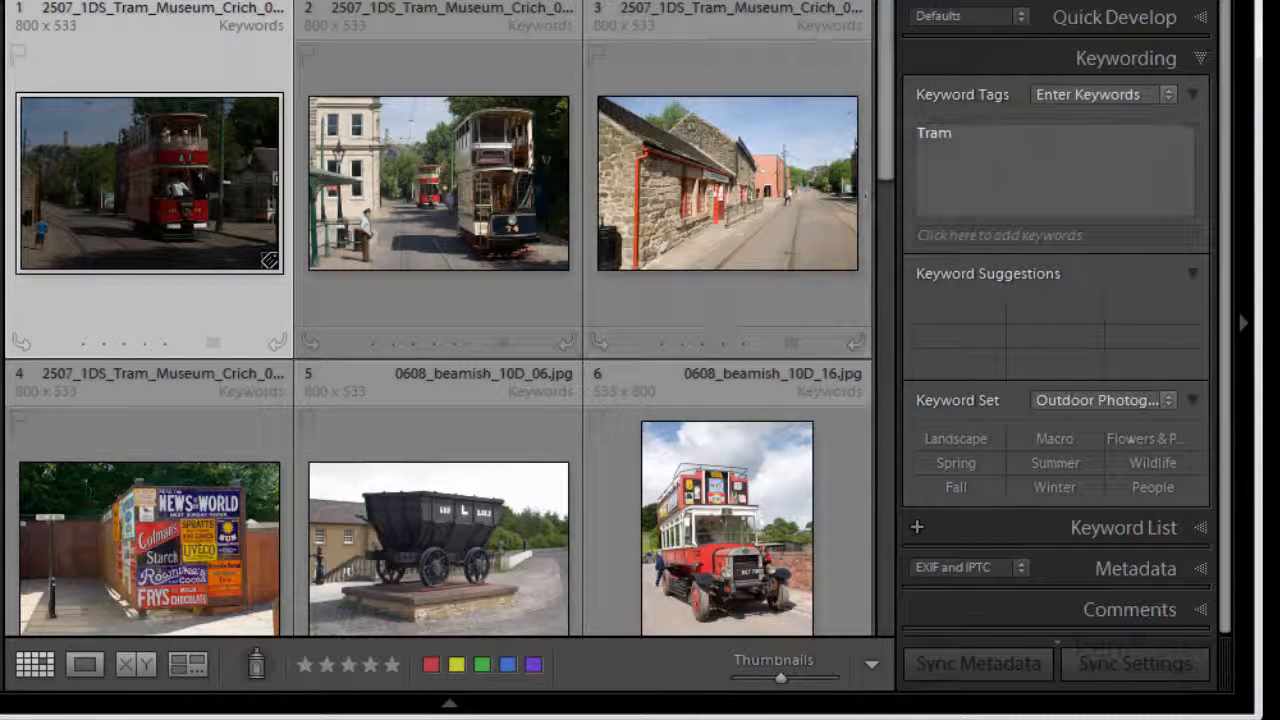
Drag the Tram keyword from the Keyword List onto the second tram photo
click(1200, 62)
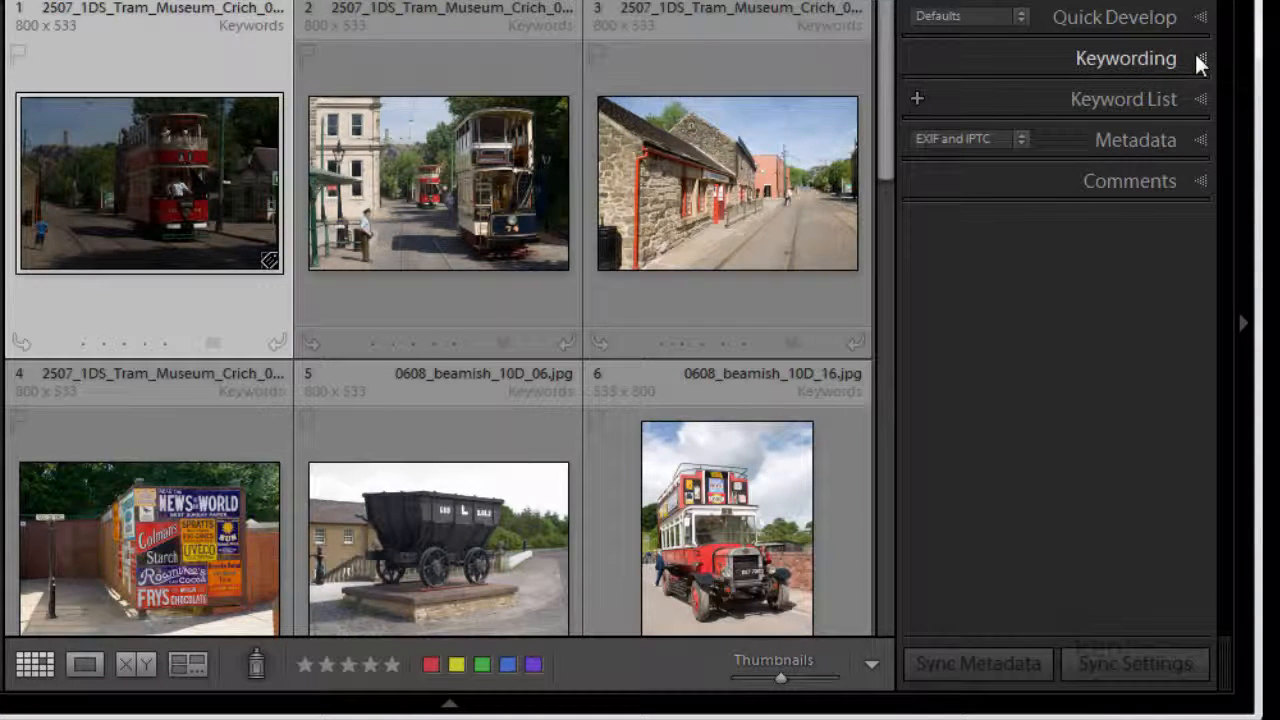
click(1201, 100)
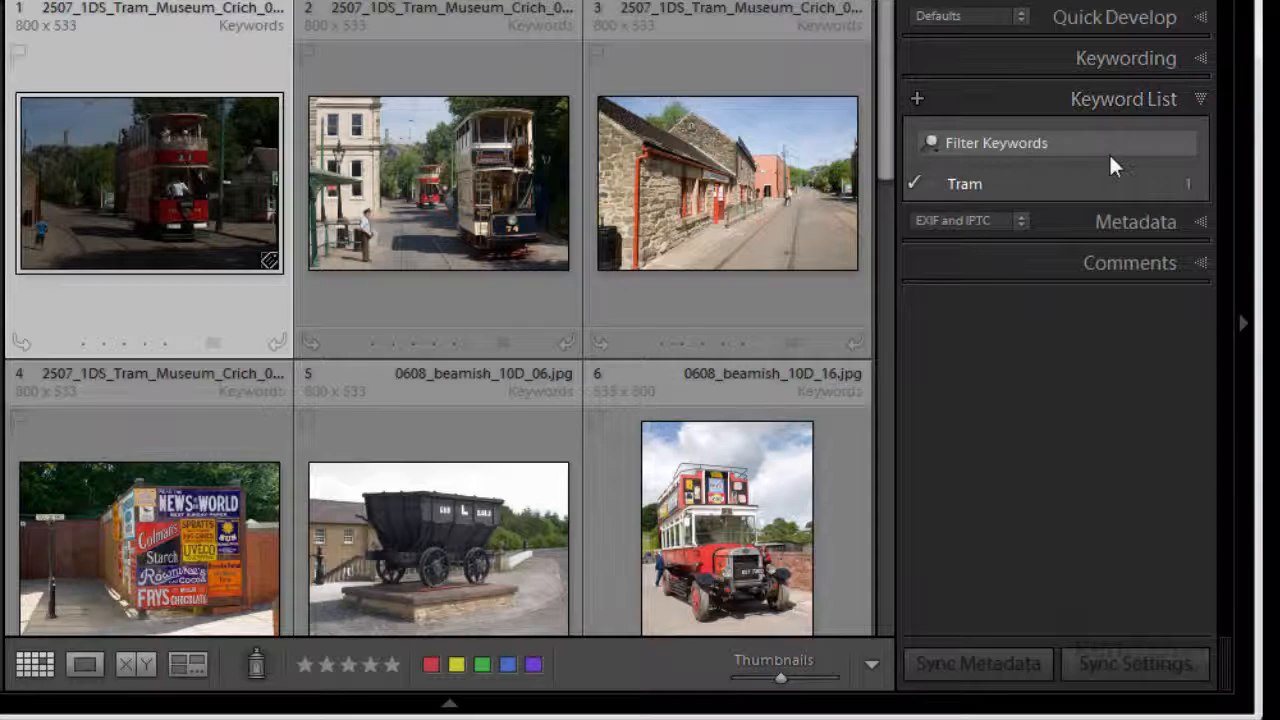
click(1054, 183)
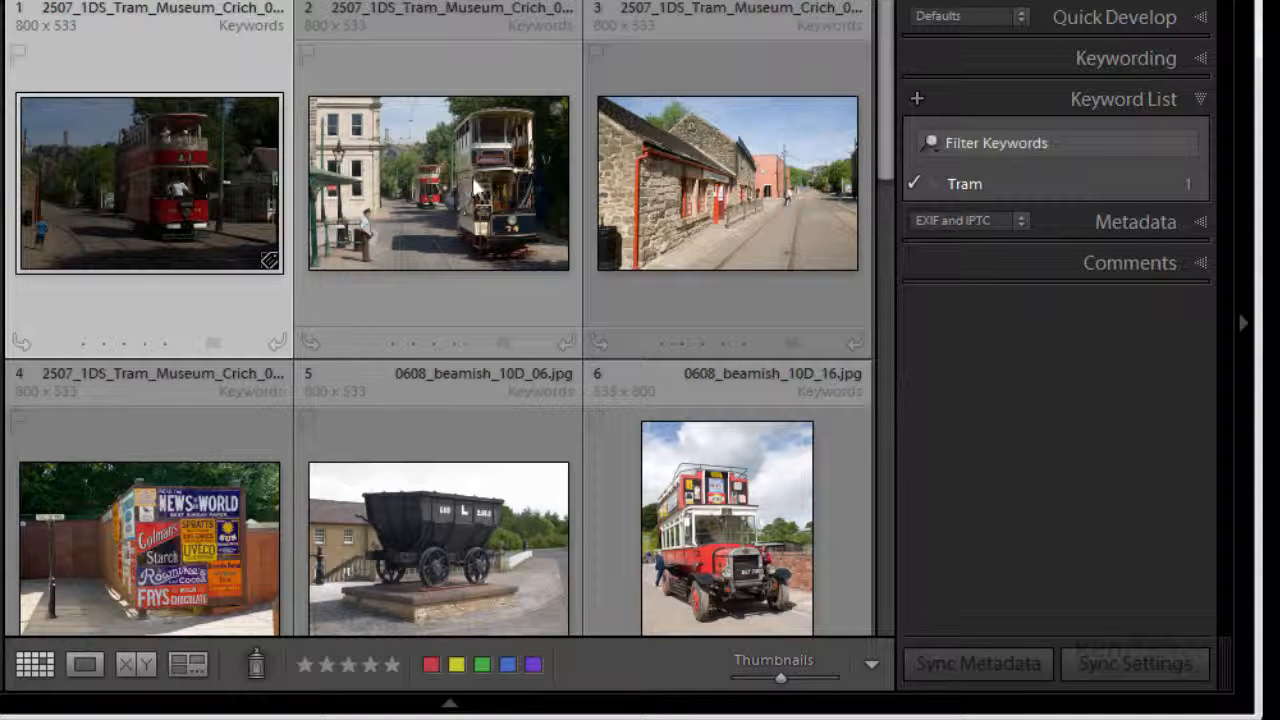
mouse_move(727, 183)
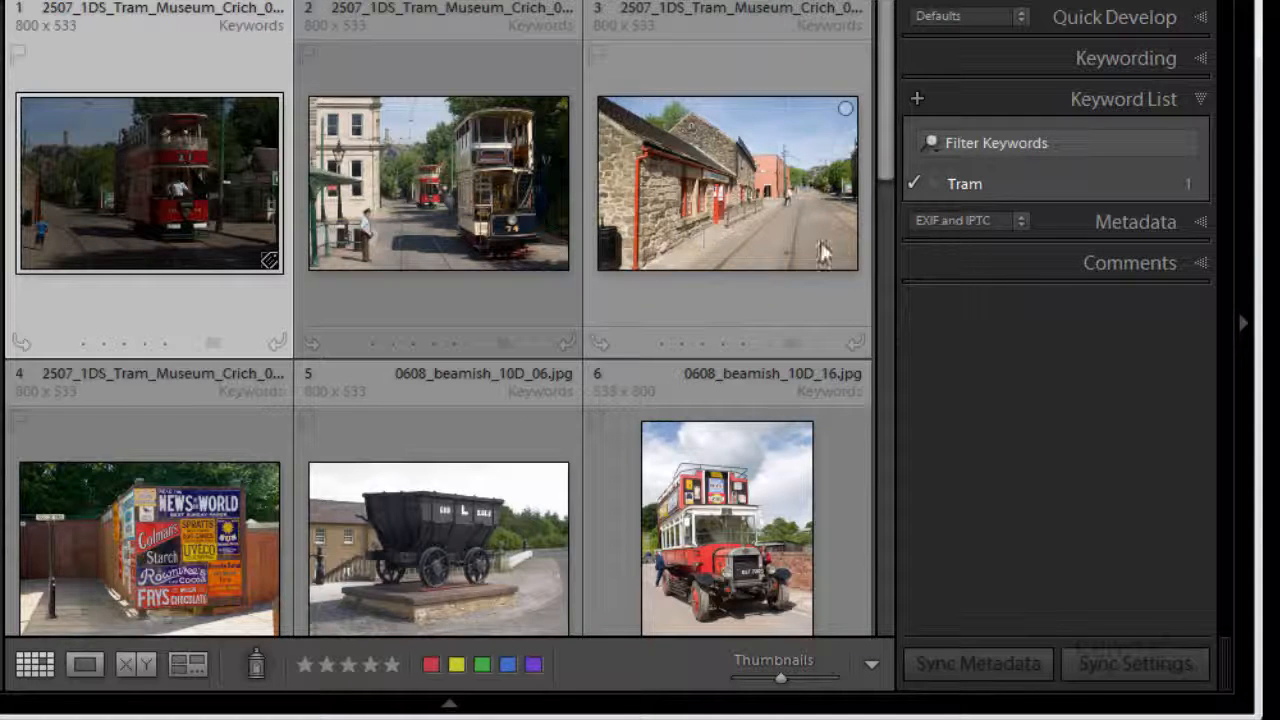
click(1027, 184)
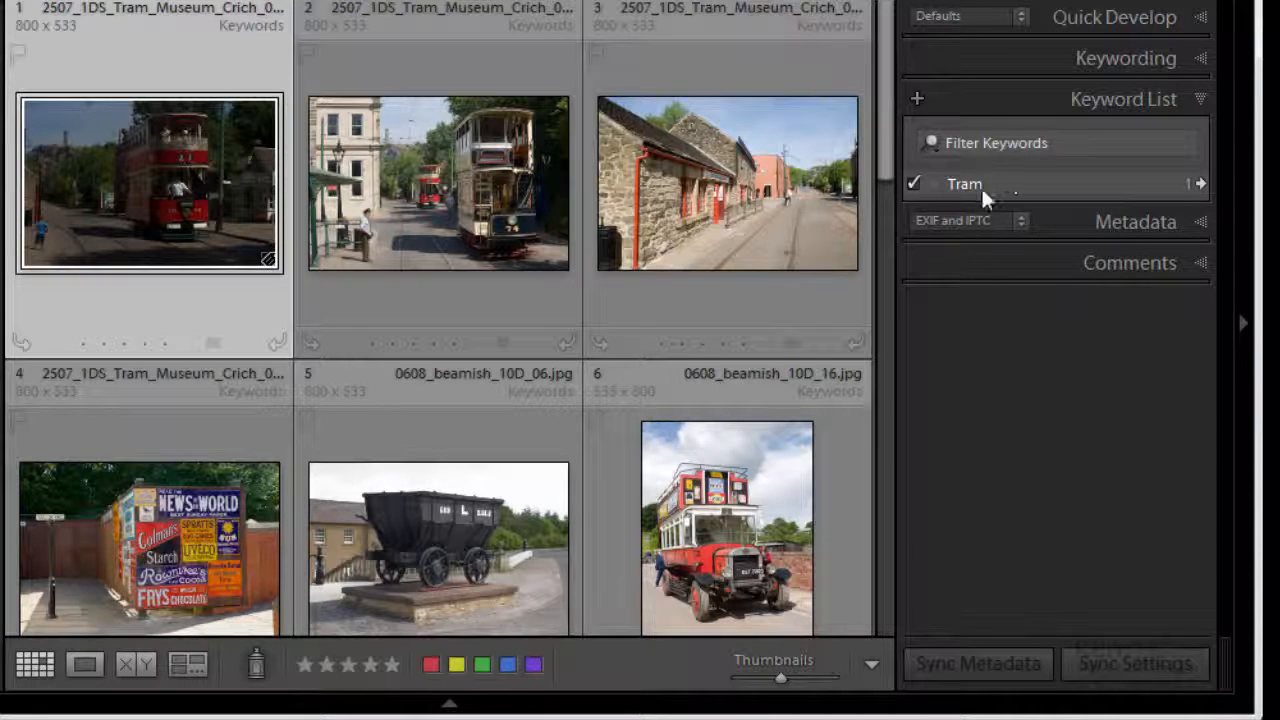
drag(981, 181, 420, 146)
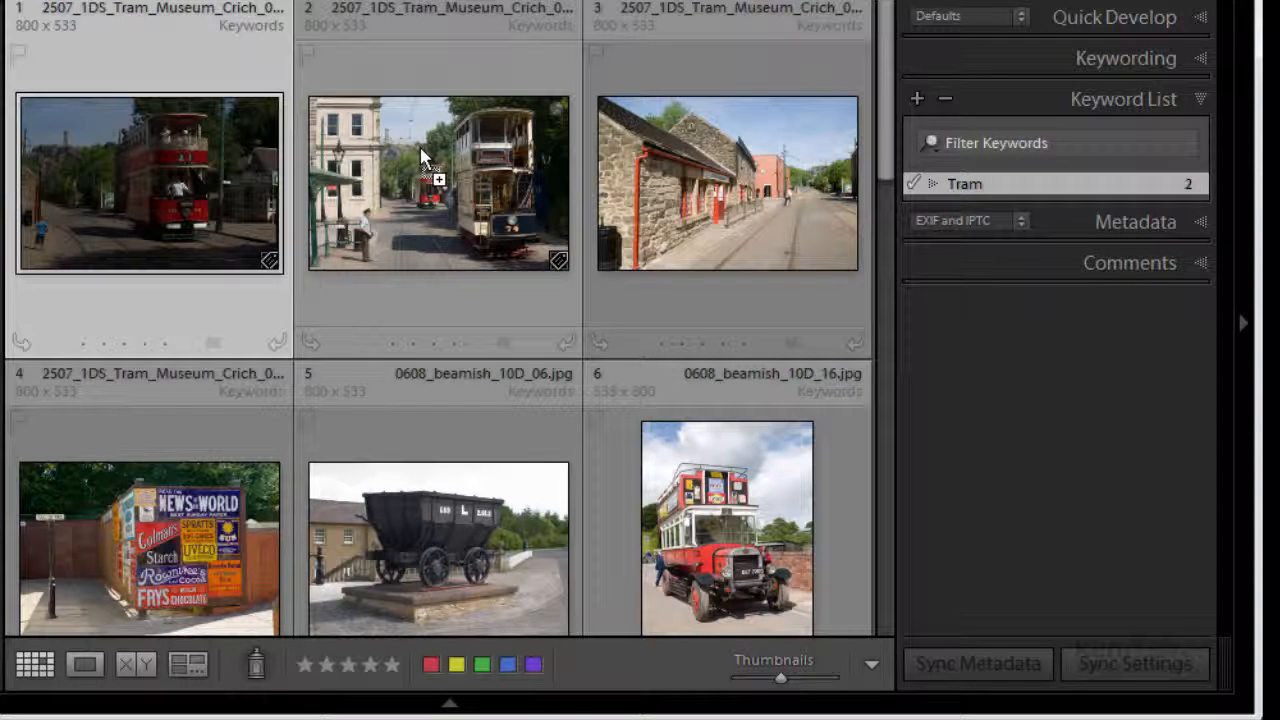
mouse_move(1060, 184)
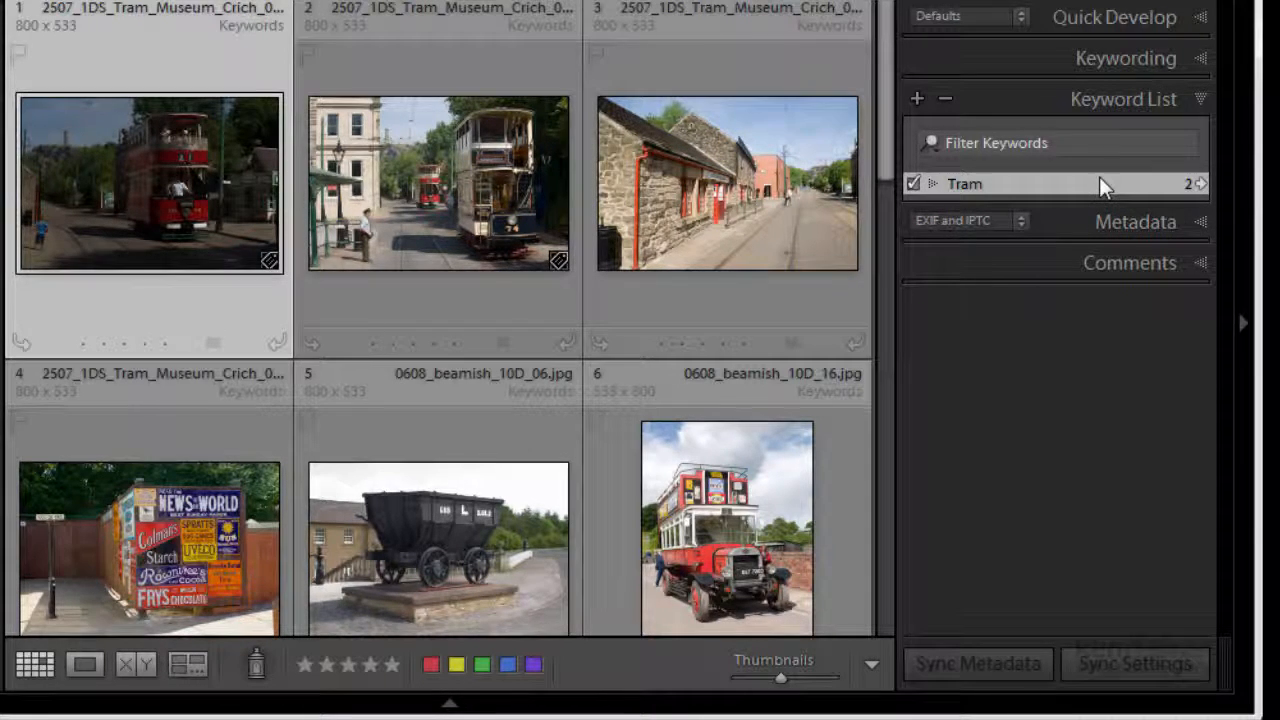
drag(887, 120, 892, 262)
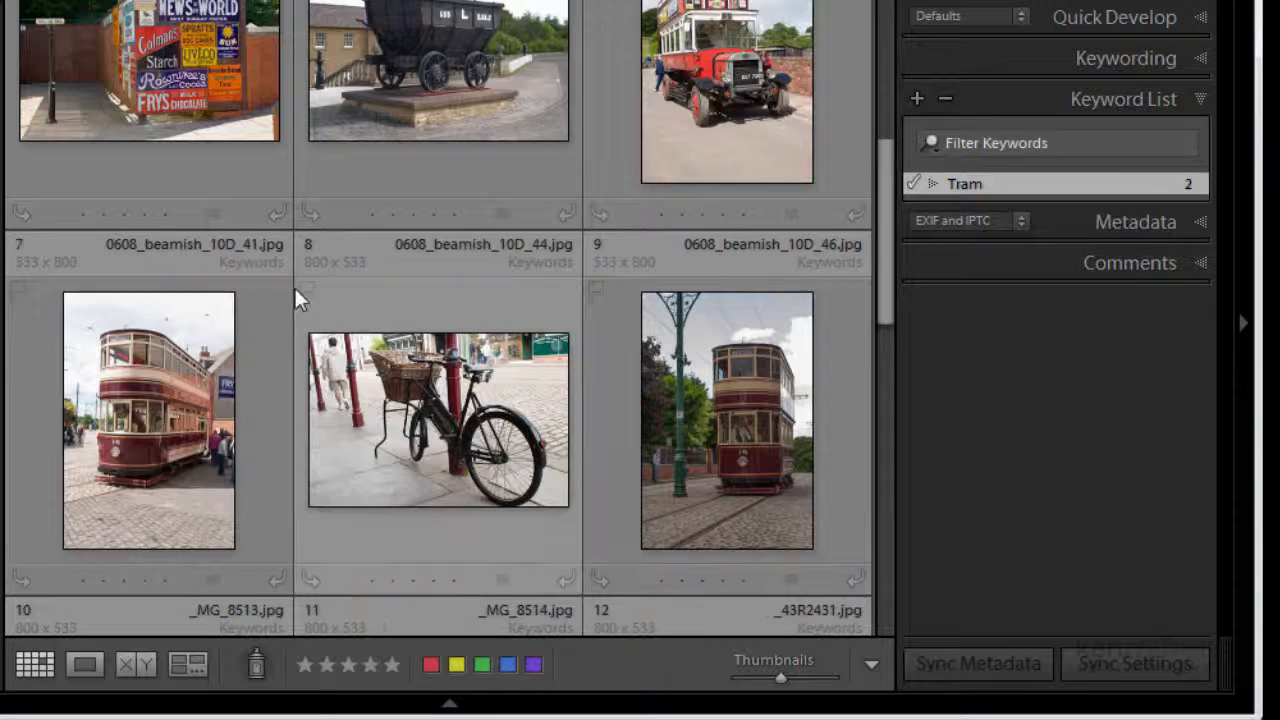
Select maroon tram photos 10 and 12 and drag the Tram keyword onto them
click(151, 417)
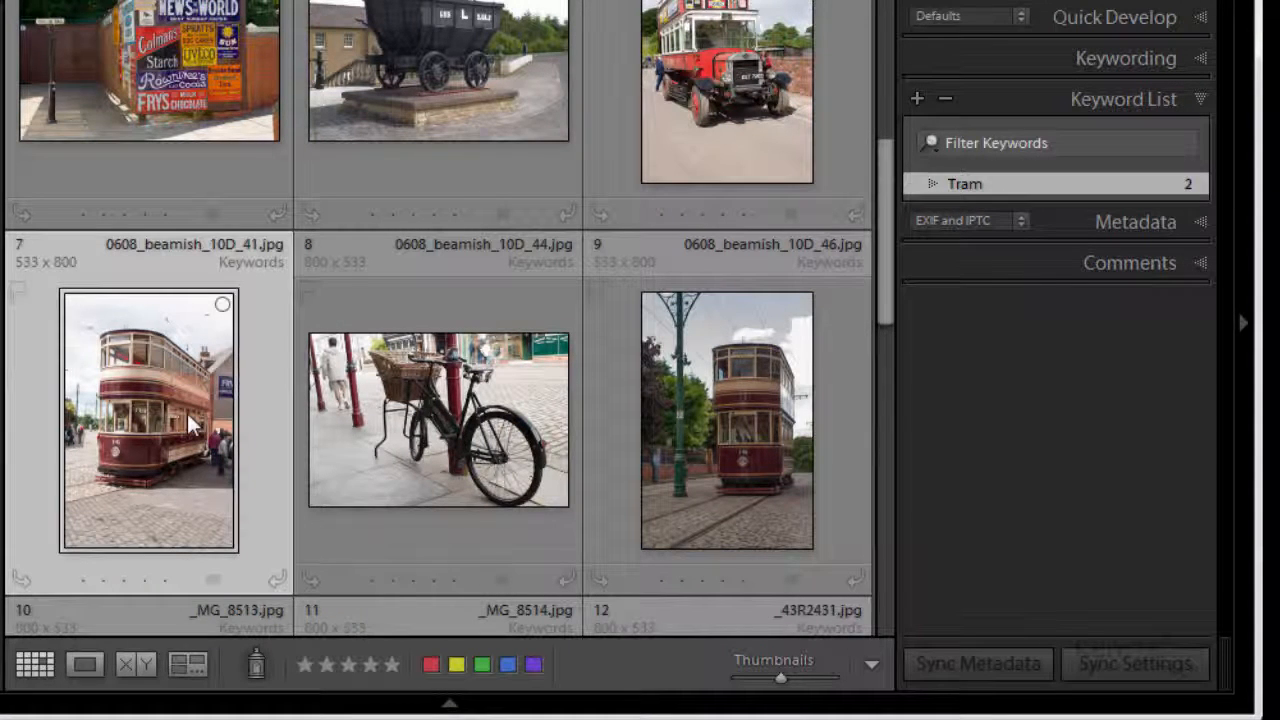
ctrl+click(717, 437)
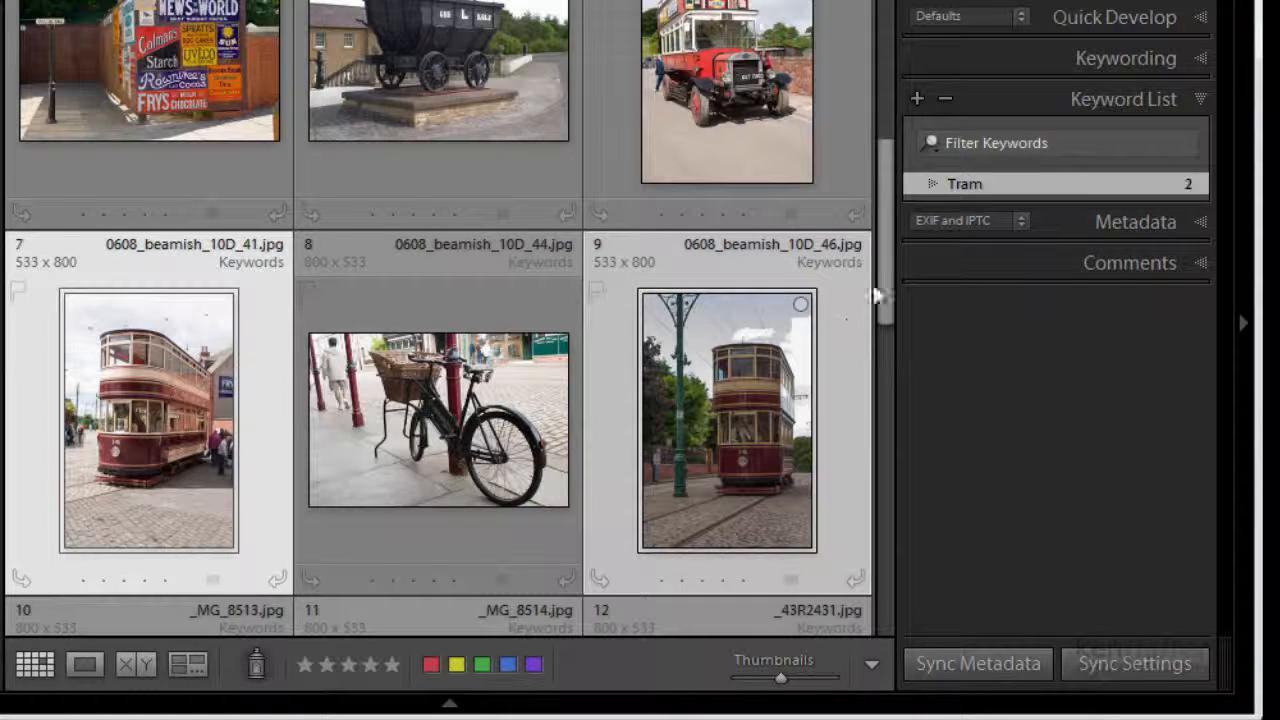
mouse_move(1002, 184)
drag(1002, 183, 725, 400)
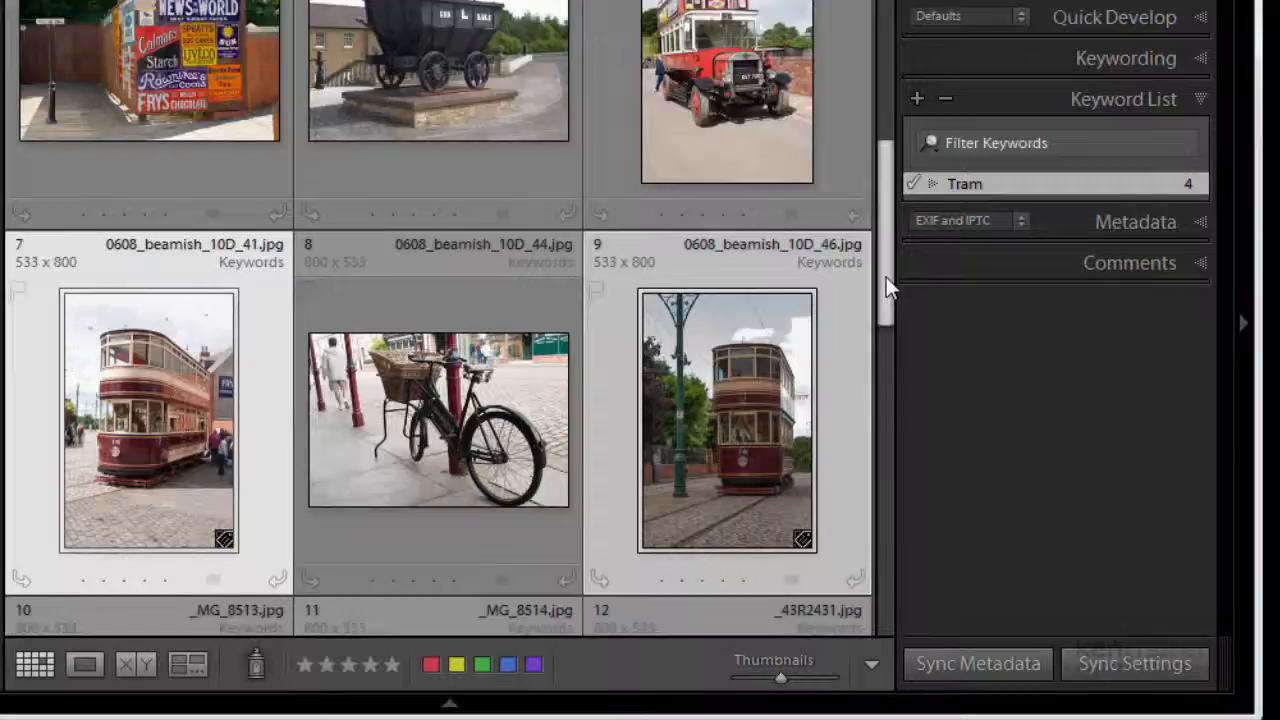
mouse_move(886, 276)
mouse_down()
mouse_move(883, 531)
mouse_move(896, 90)
mouse_up()
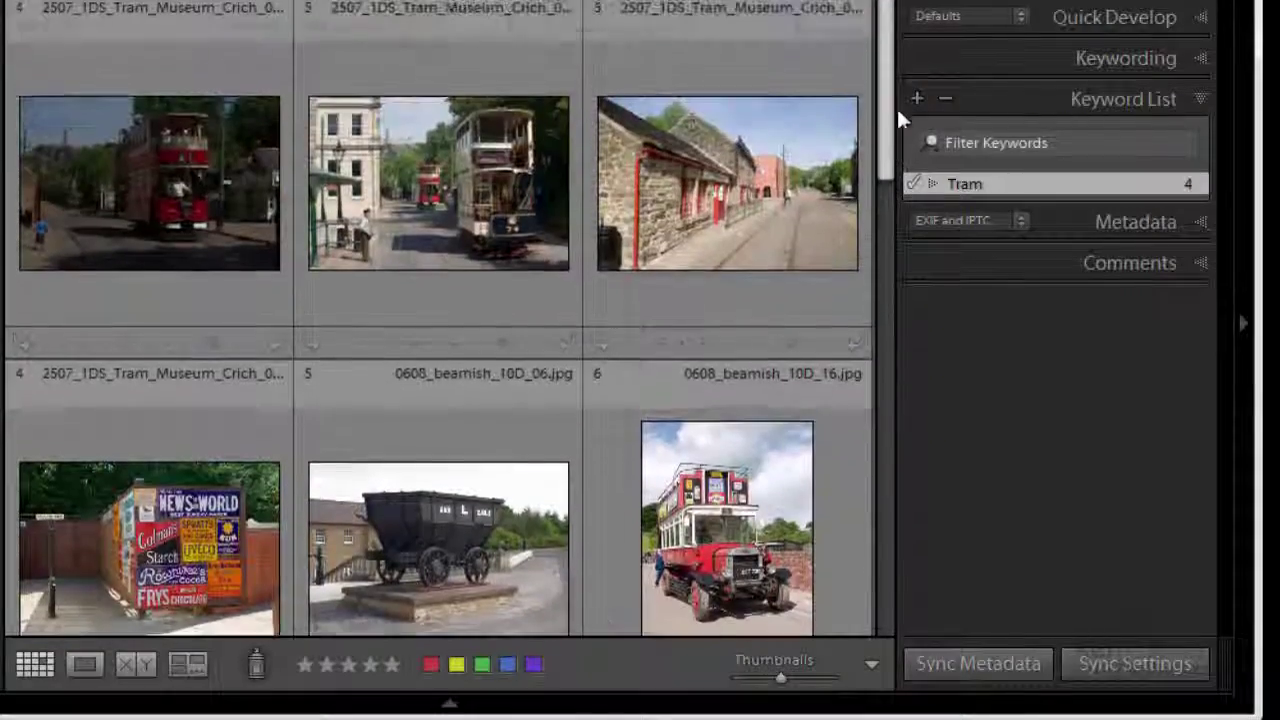
Select the first tram photo and add the new keyword 'Crich' in the Keywording panel
click(150, 172)
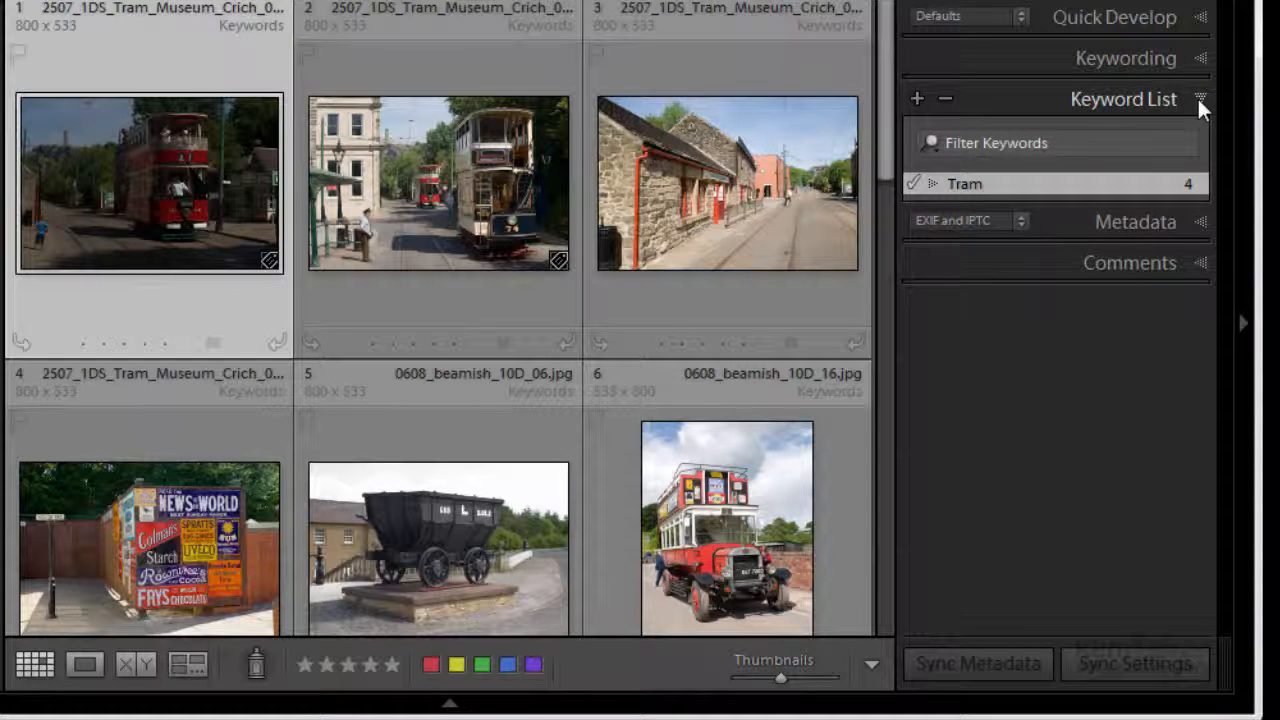
click(1195, 57)
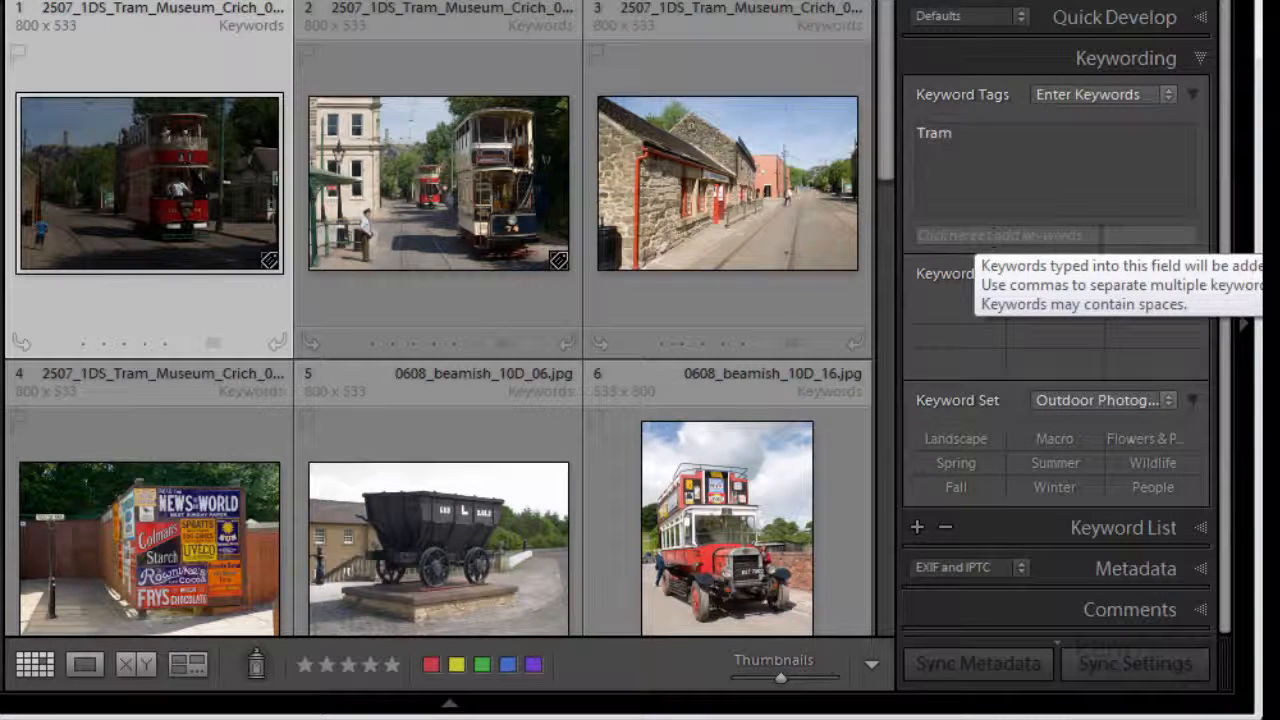
click(1108, 236)
text(Cri)
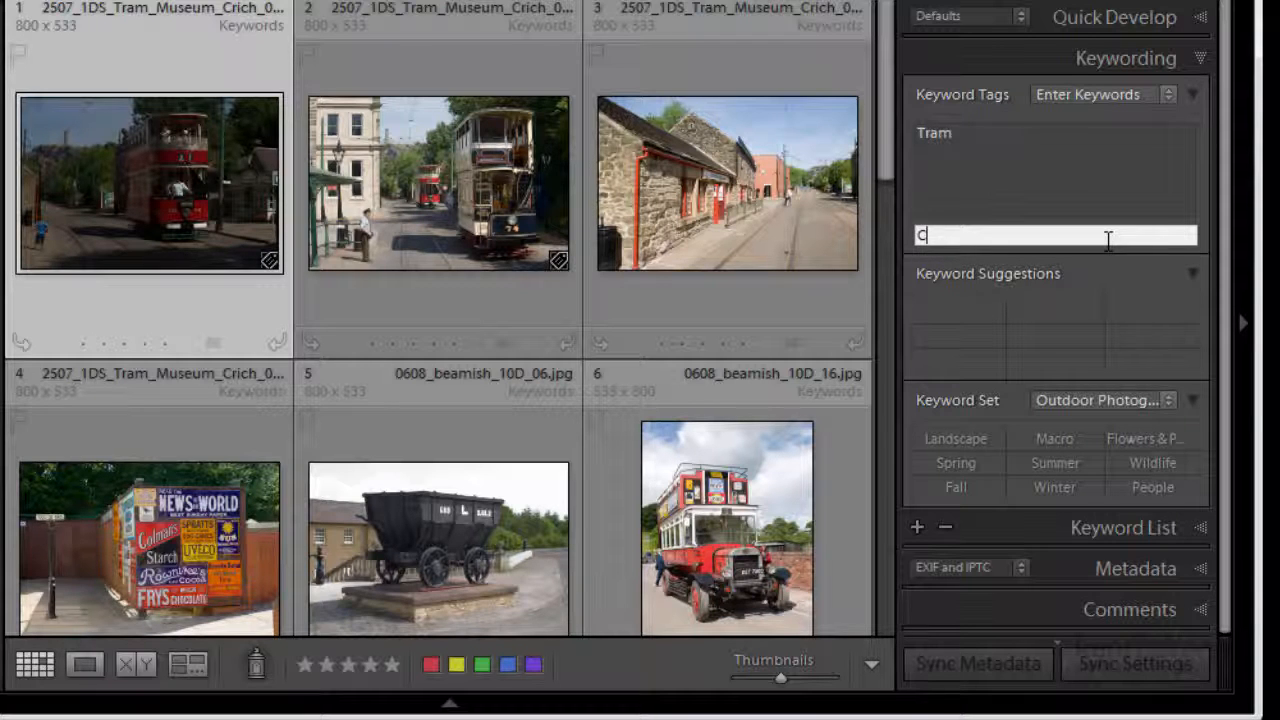
text(ch,)
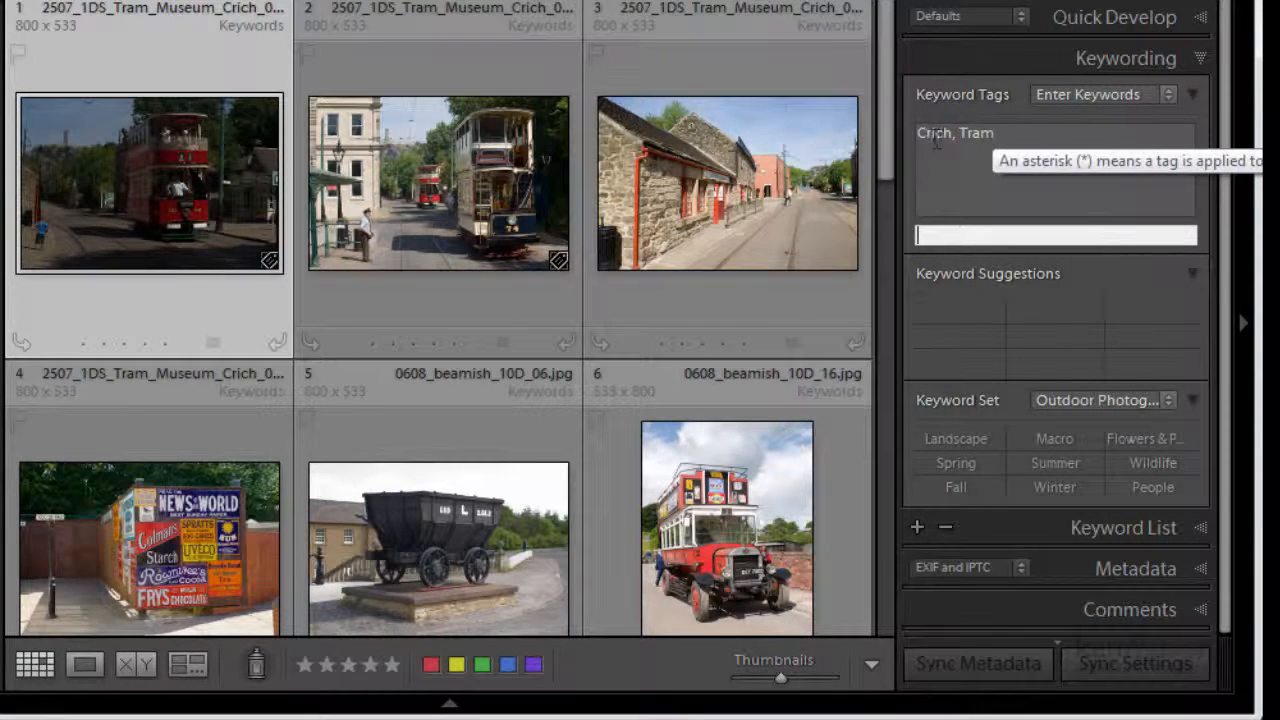
Drag Crich onto the second tram museum photo and the stone cottage street photo
click(1202, 58)
click(1200, 98)
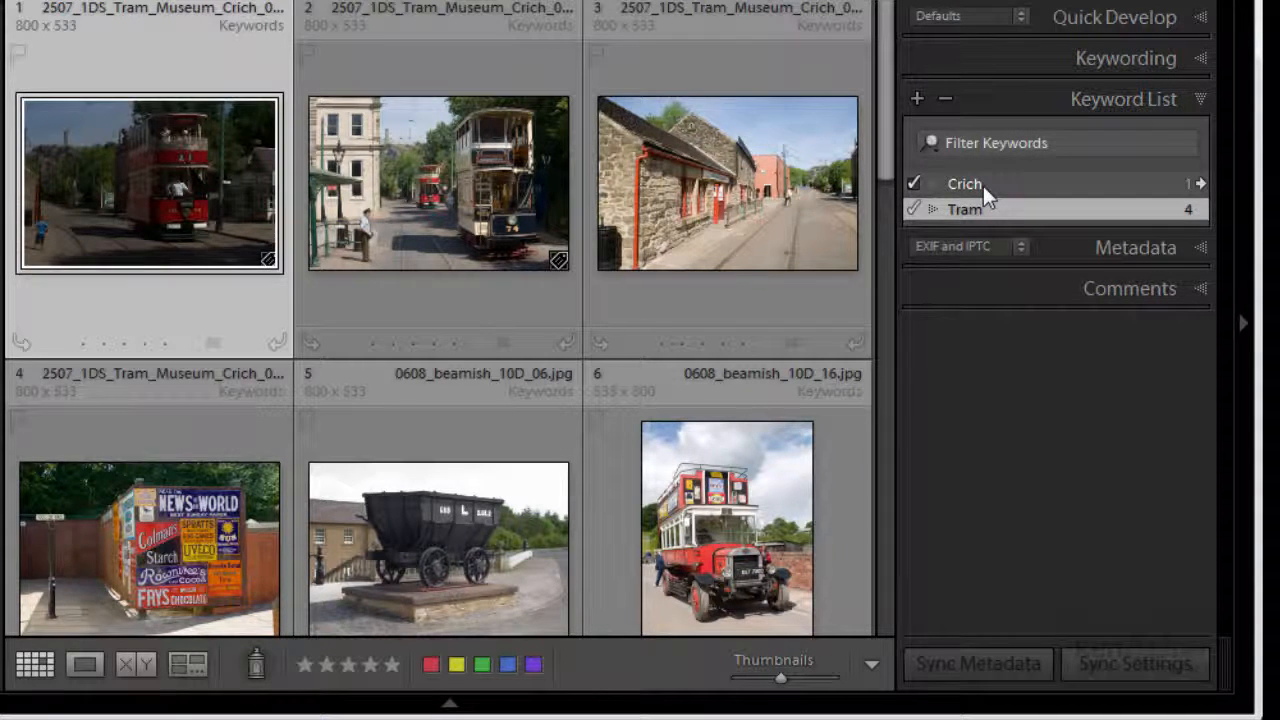
click(450, 205)
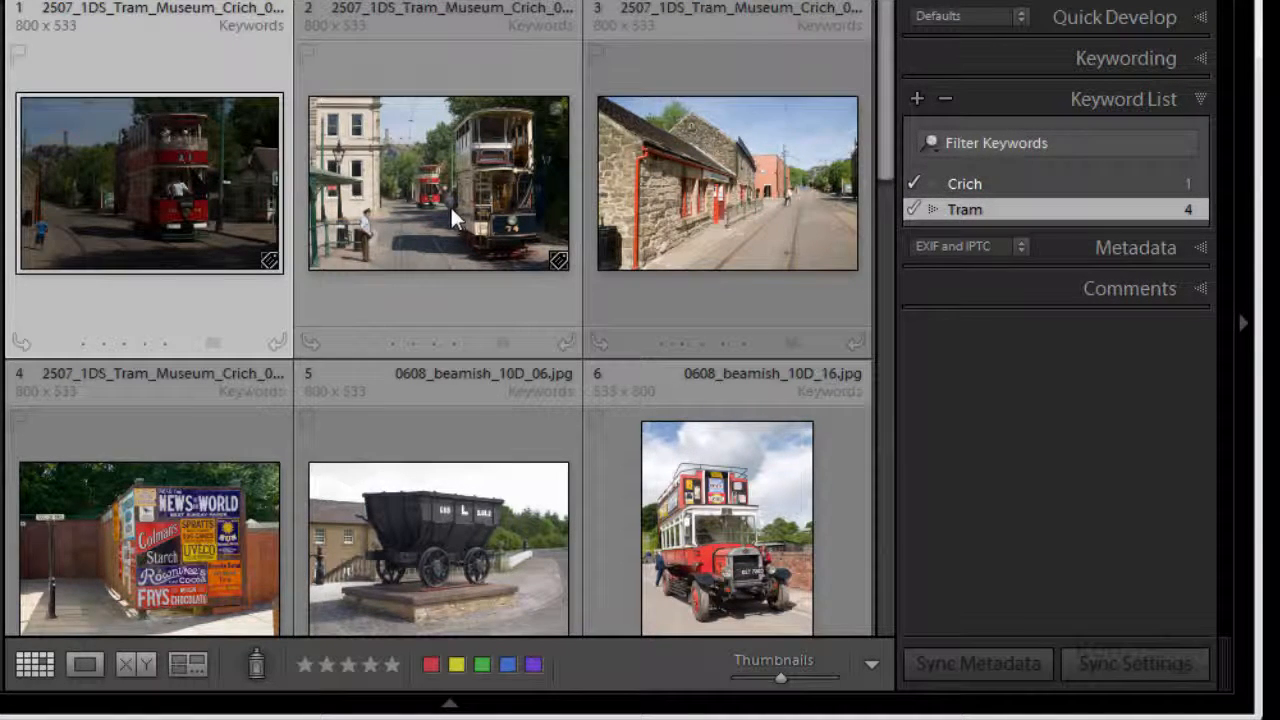
shift+click(730, 200)
drag(965, 209, 462, 160)
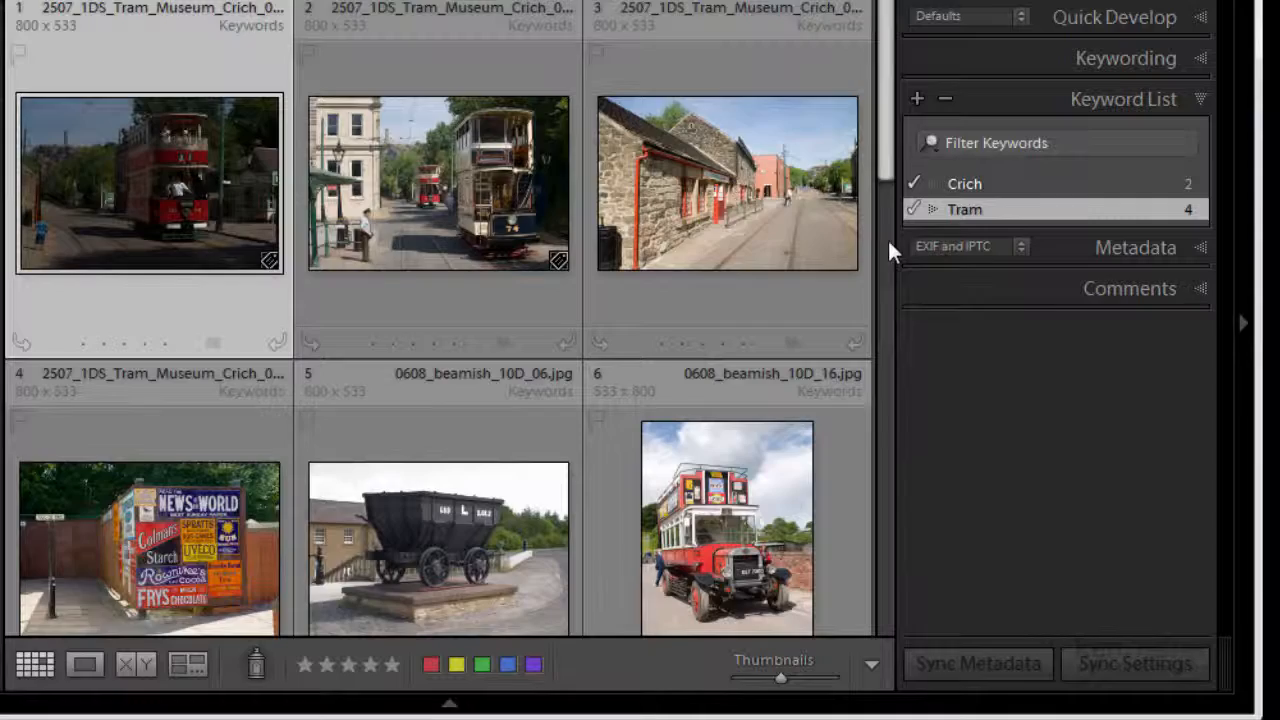
mouse_move(887, 155)
mouse_down()
mouse_move(888, 294)
mouse_move(888, 144)
mouse_up()
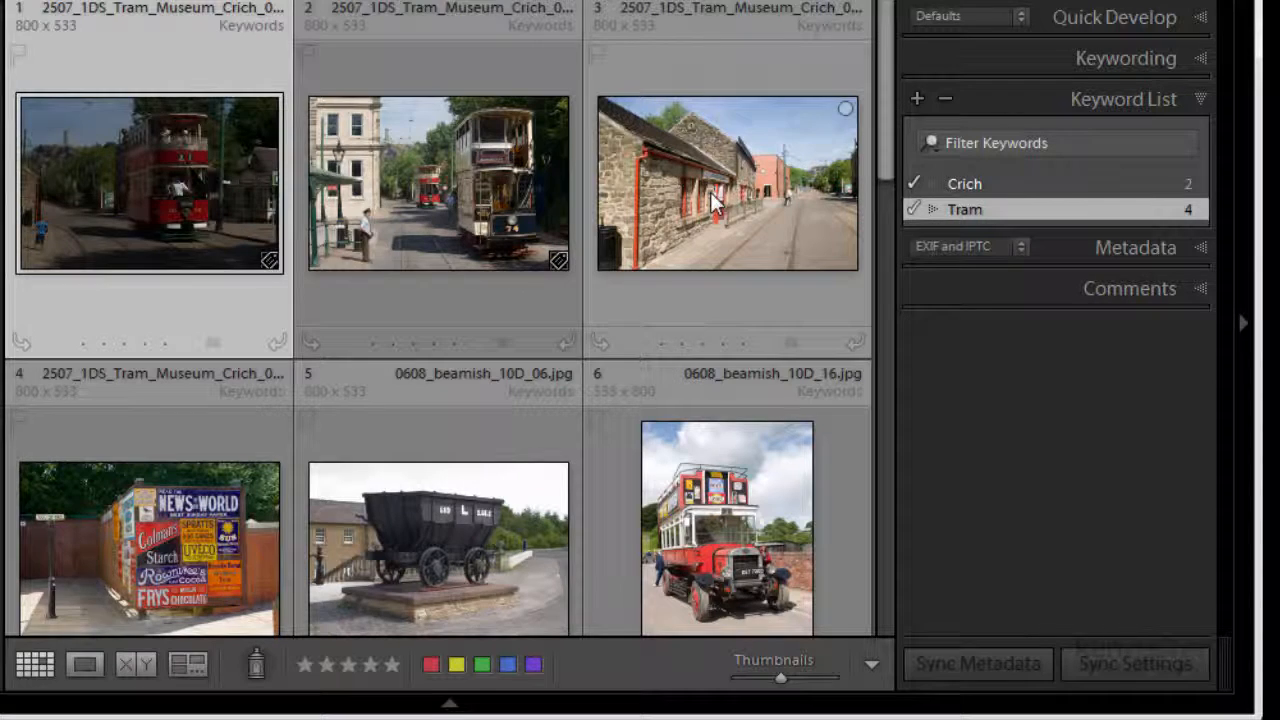
mouse_move(1055, 184)
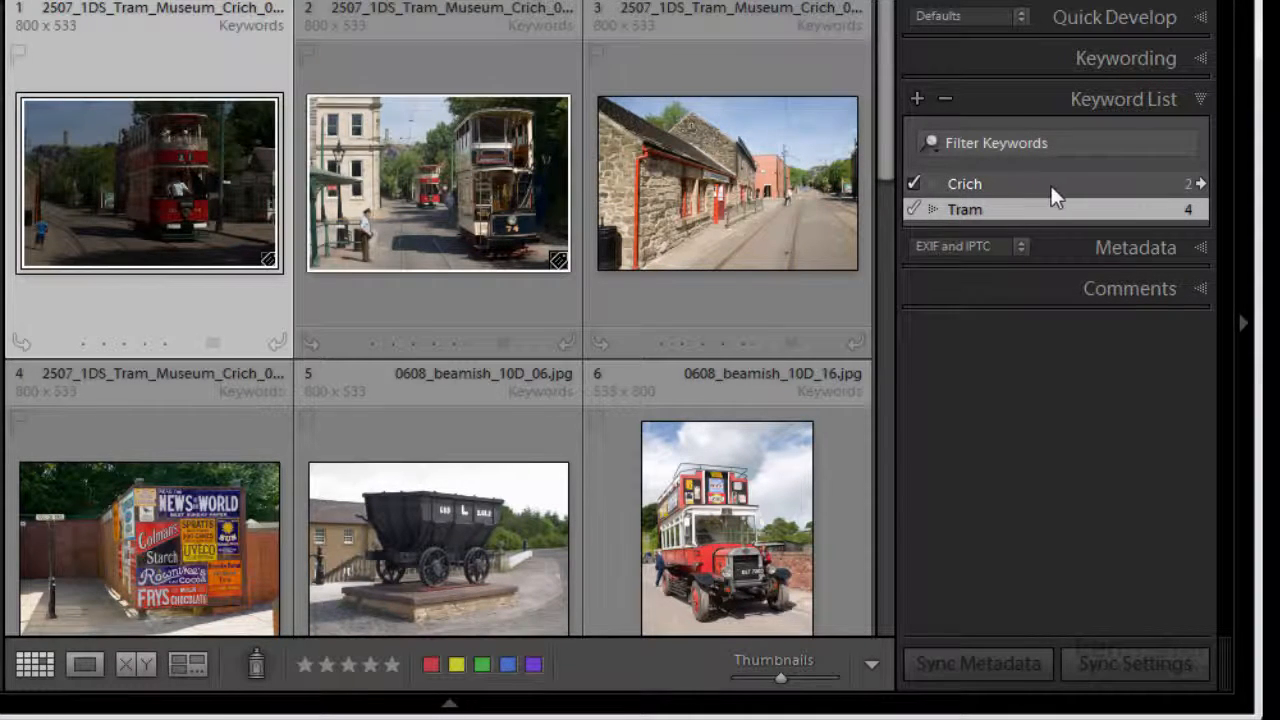
drag(1040, 185, 757, 195)
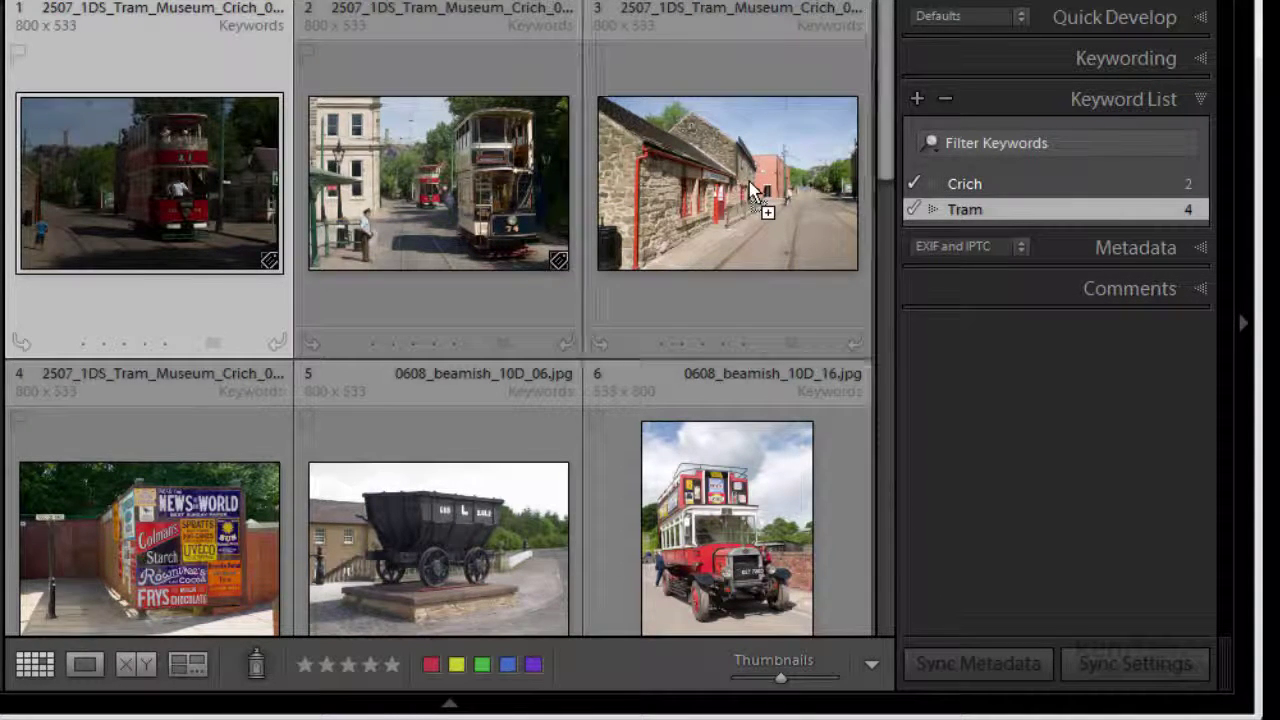
Drag Crich onto the advertising poster photo as well
click(228, 535)
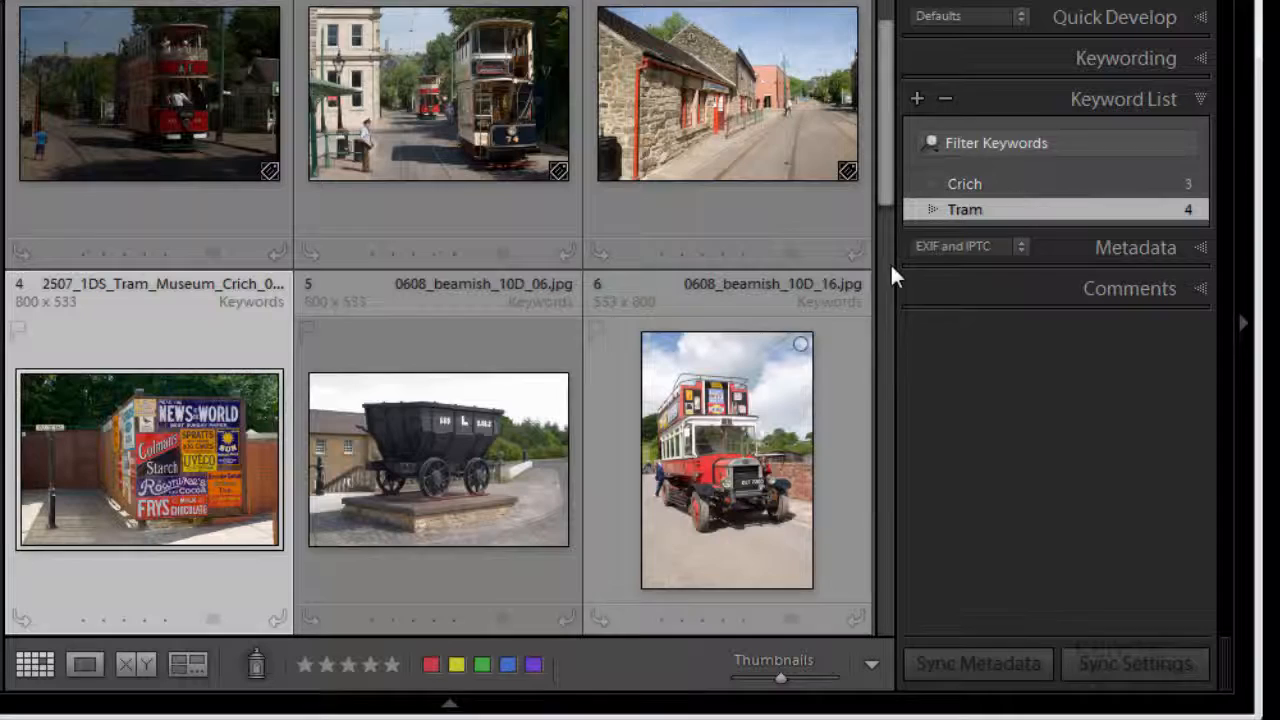
mouse_move(1051, 183)
mouse_down()
mouse_move(725, 313)
mouse_move(120, 452)
mouse_up()
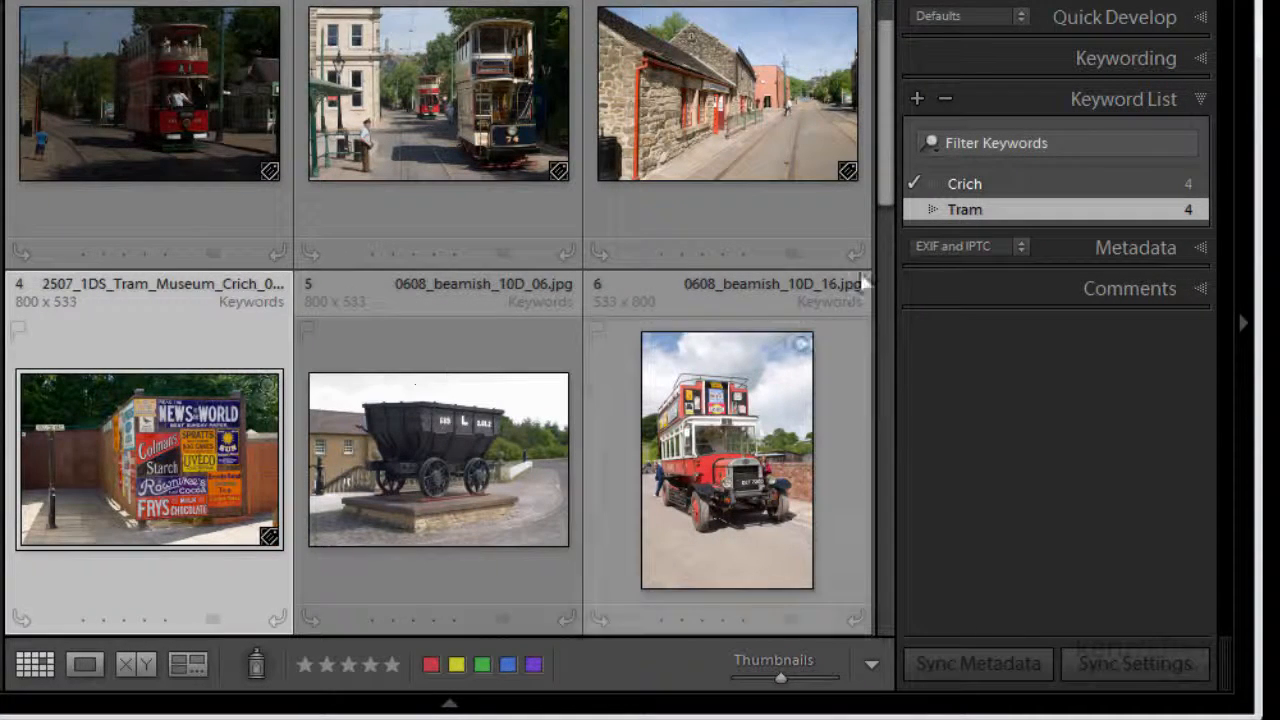
drag(888, 192, 888, 164)
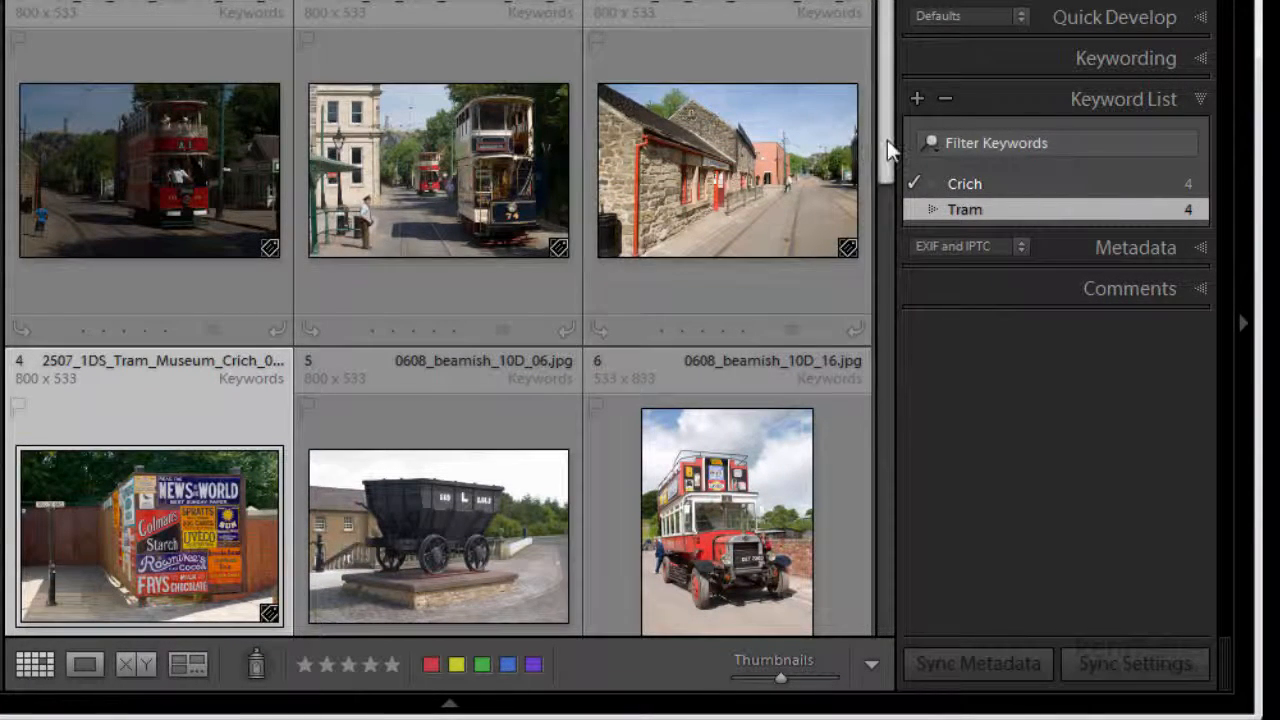
mouse_move(887, 139)
mouse_down()
mouse_move(898, 400)
mouse_move(901, 291)
mouse_up()
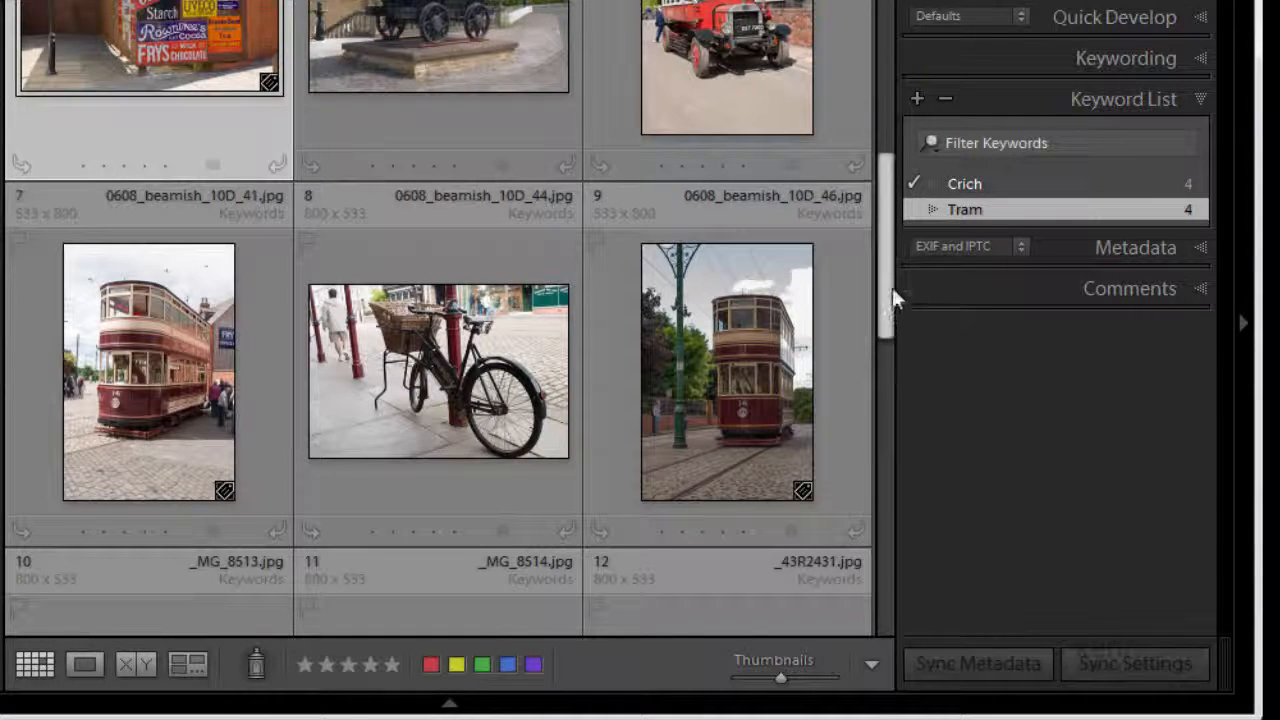
drag(892, 287, 885, 230)
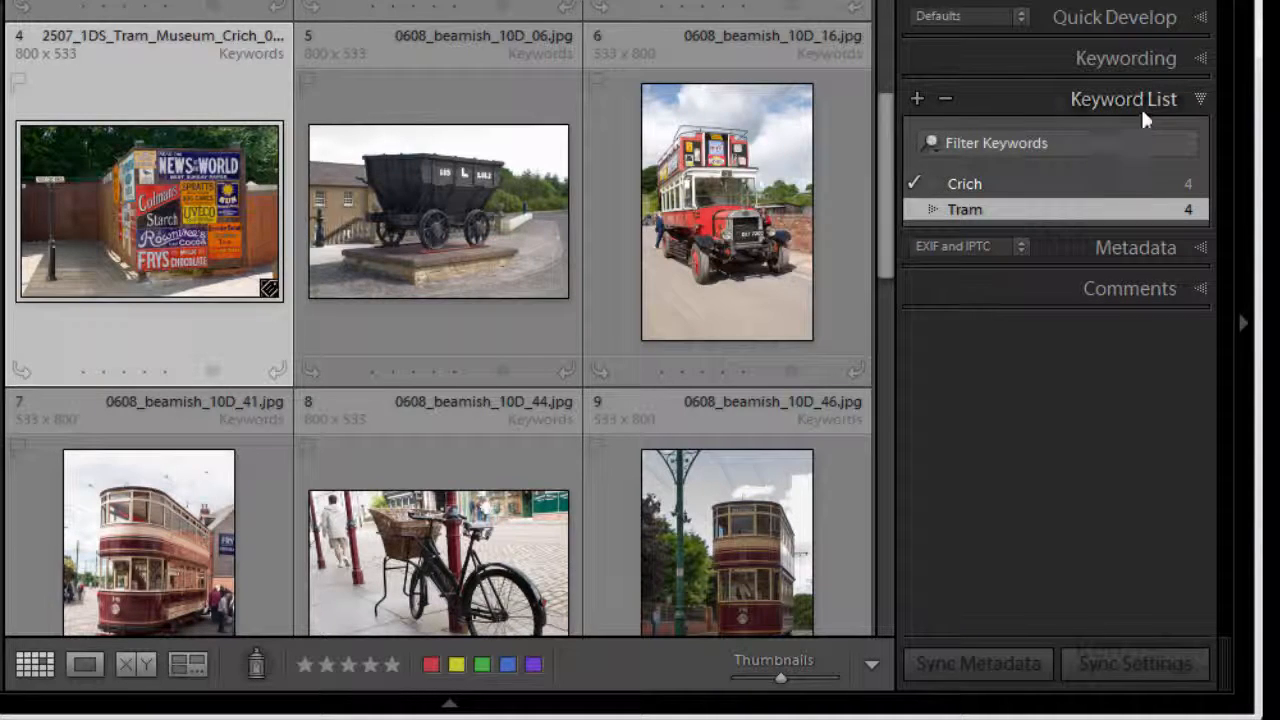
Add a new keyword 'Beamish' to the poster photo via the Keywording panel
click(1196, 58)
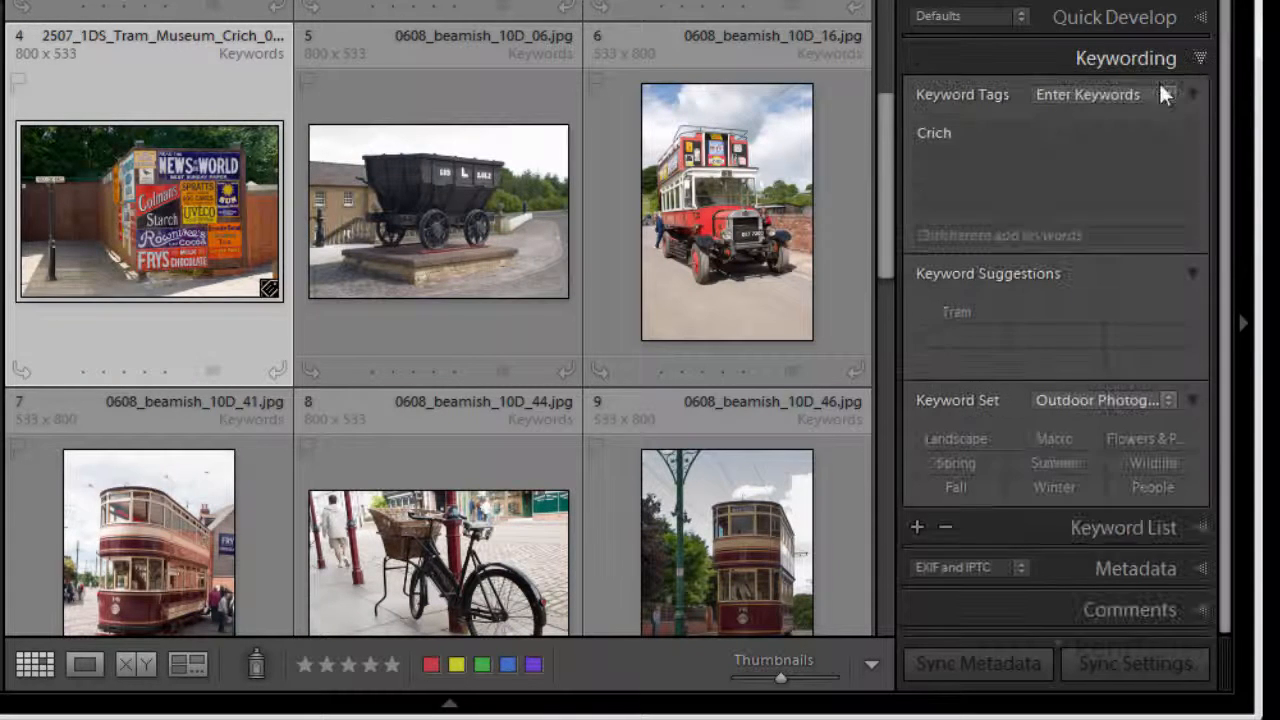
click(1100, 235)
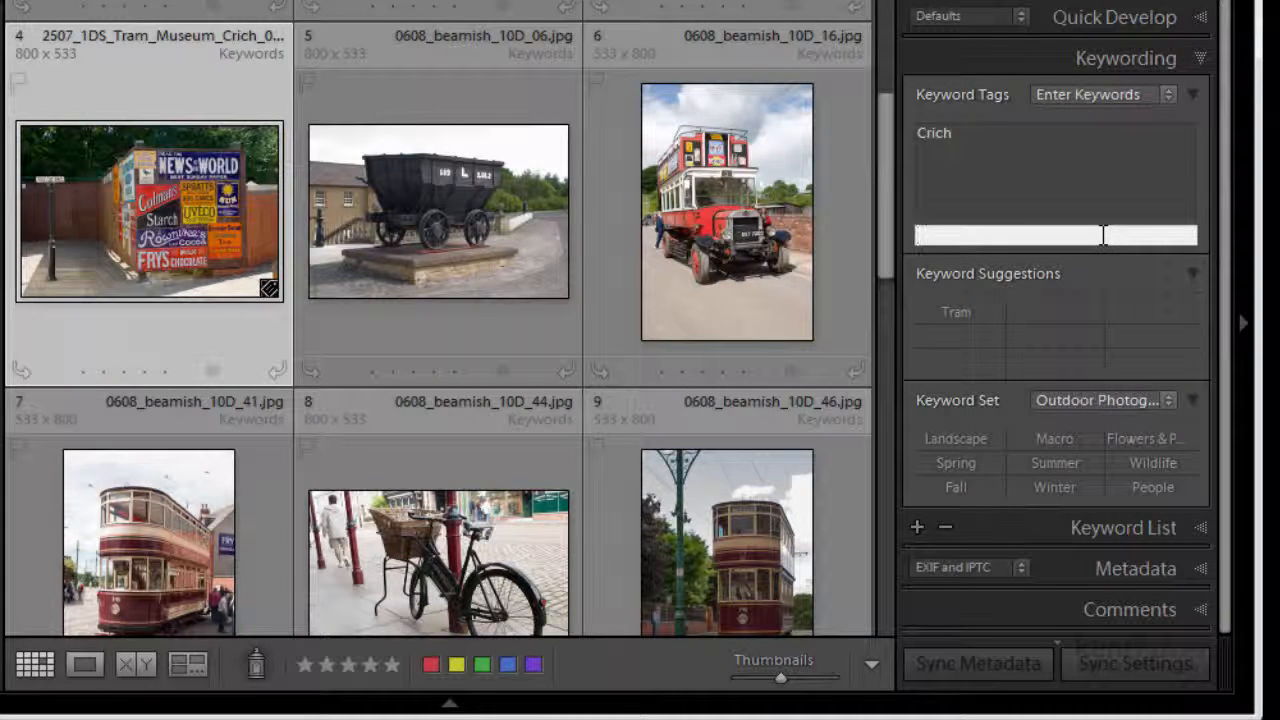
text(Beamish)
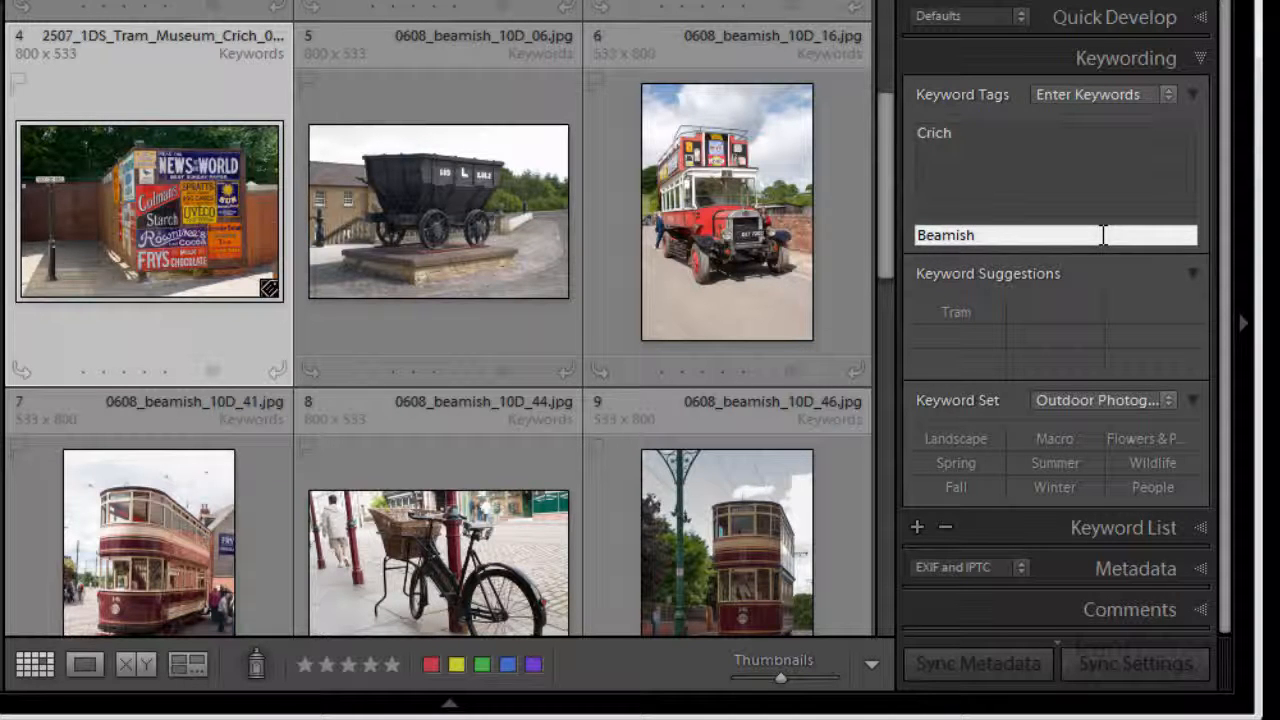
key(Return)
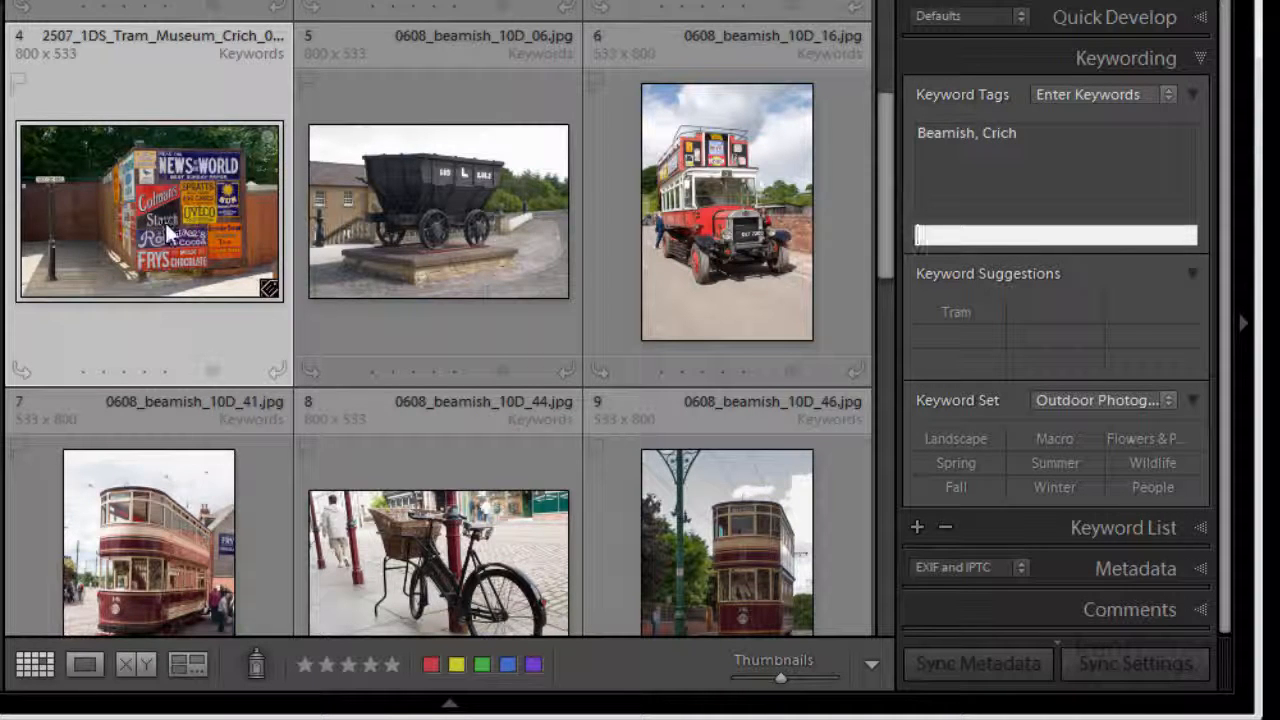
Delete Beamish from the poster photo's tags, leaving only Crich, then select the coal wagon photo
click(979, 135)
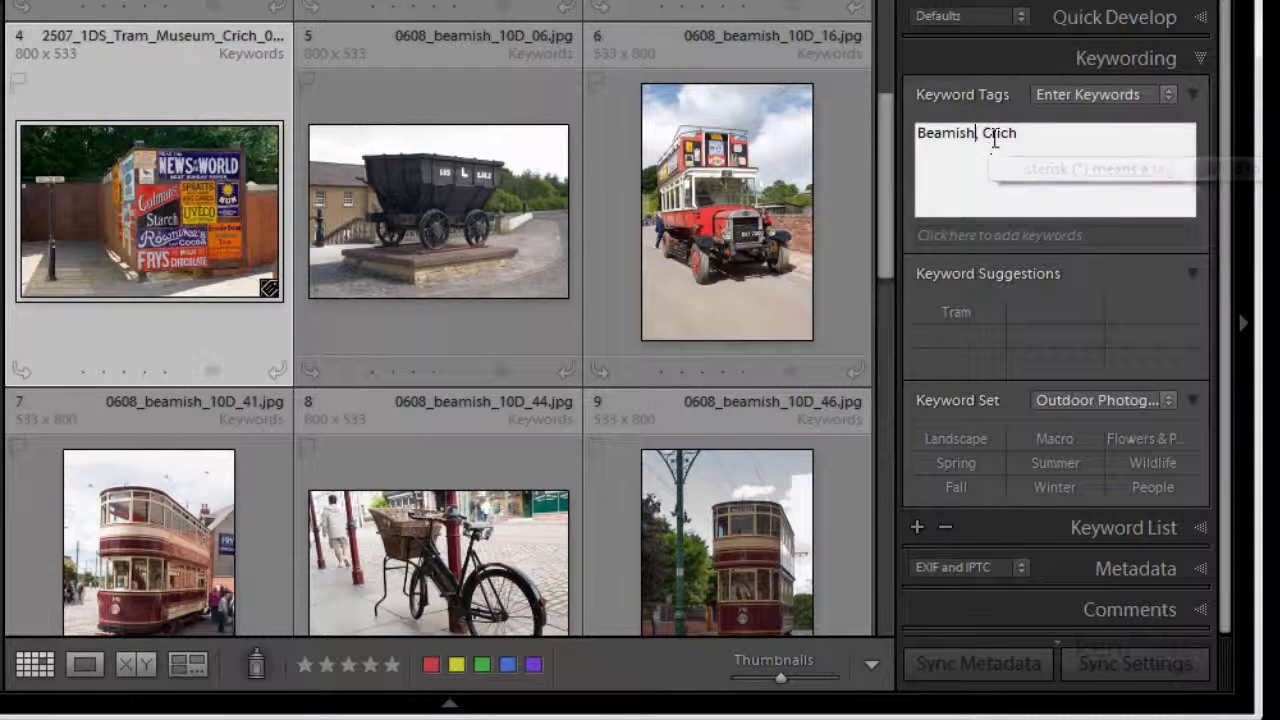
key(BackSpace)
key(BackSpace)
key(BackSpace)
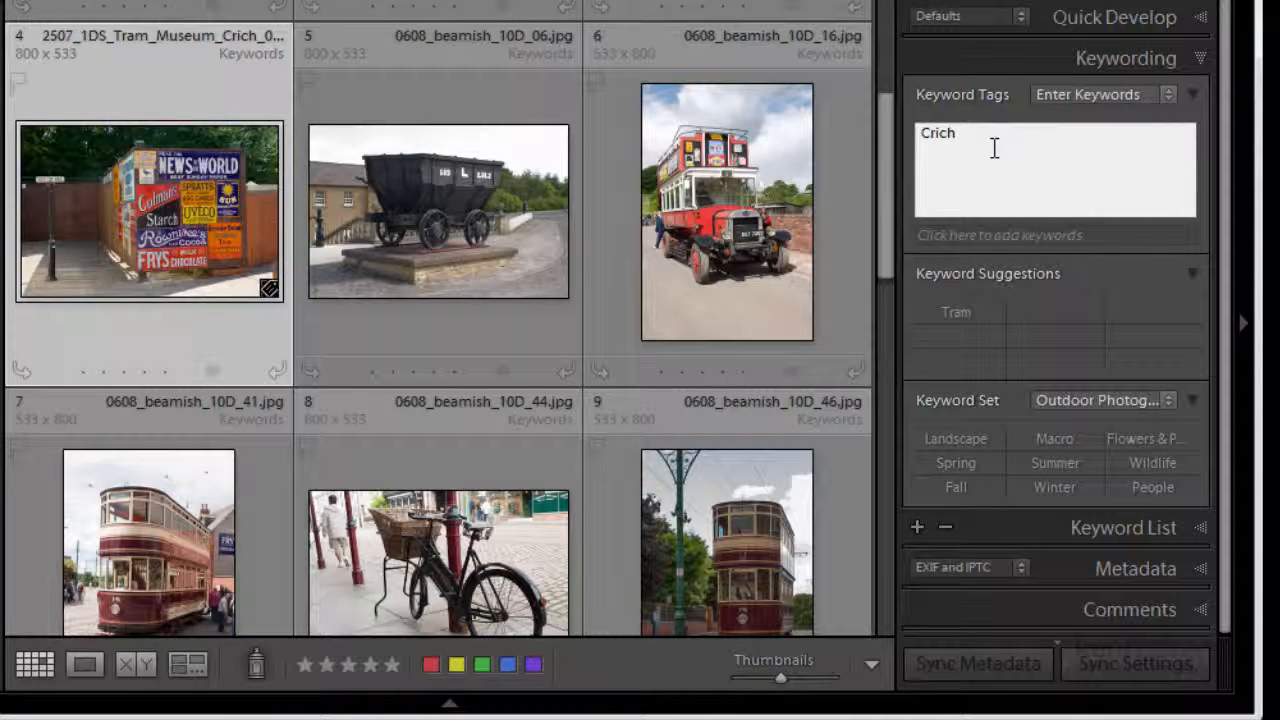
key(Delete)
key(Return)
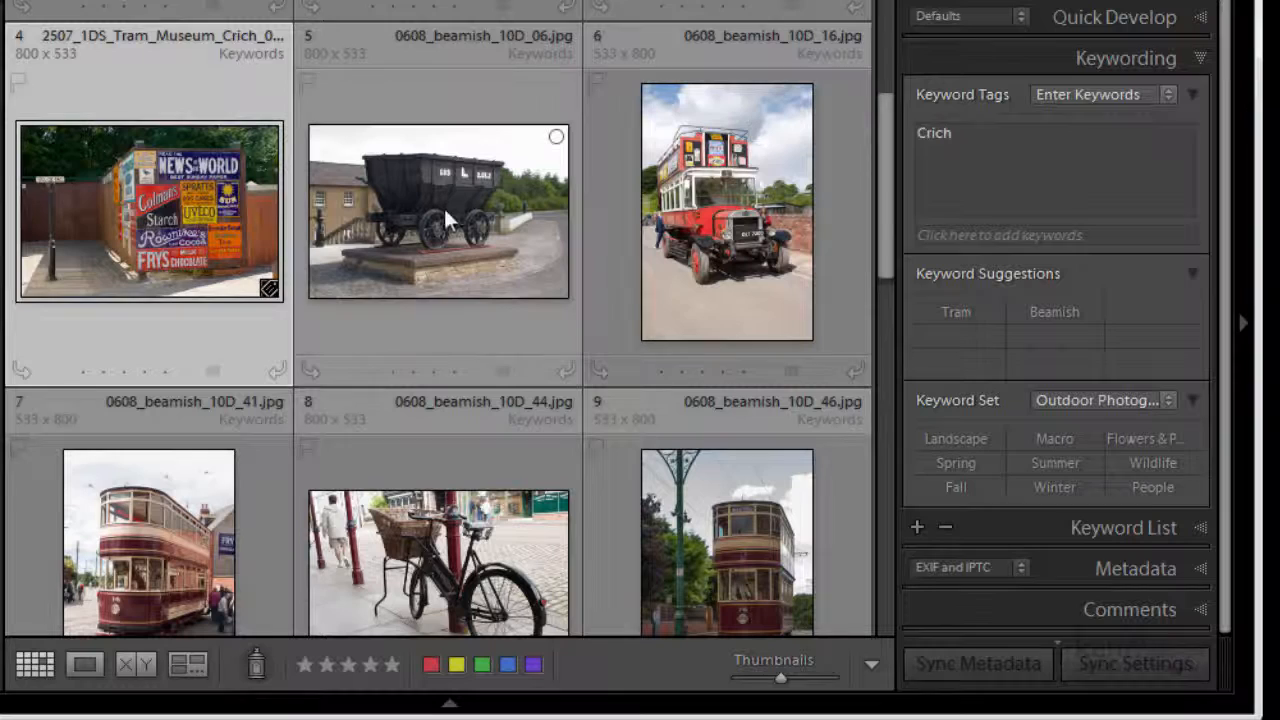
click(446, 208)
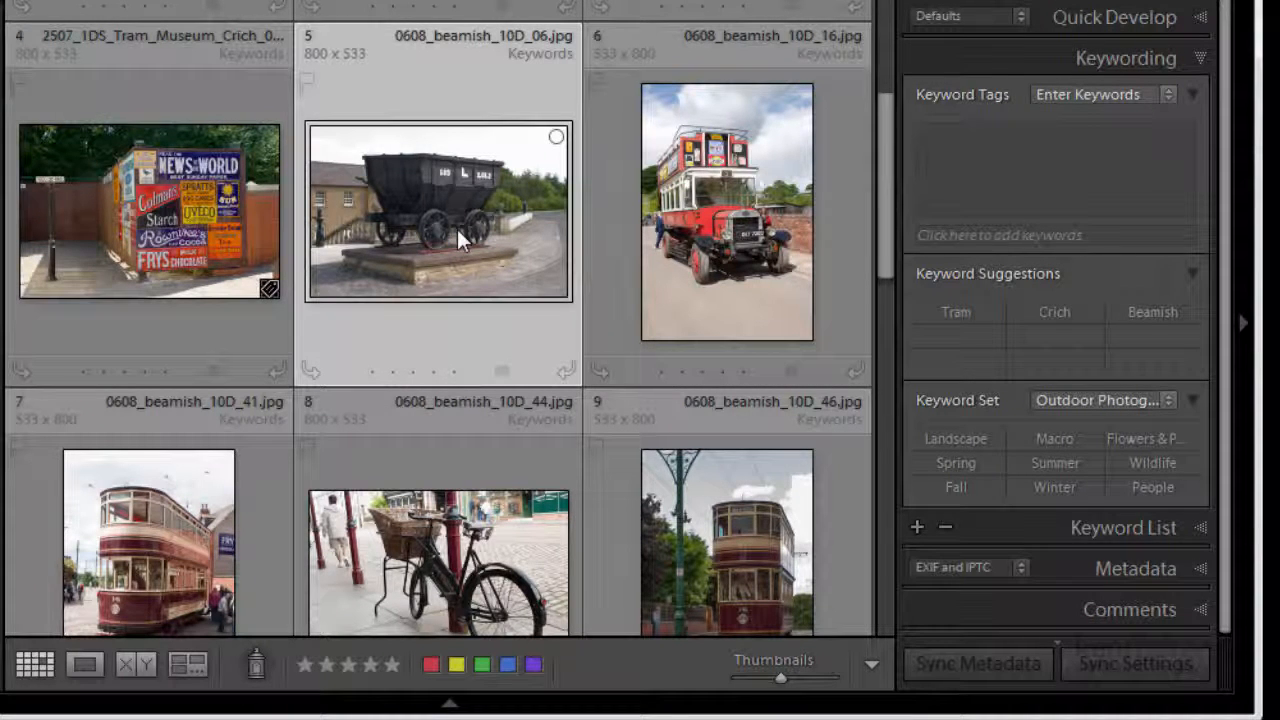
click(1056, 170)
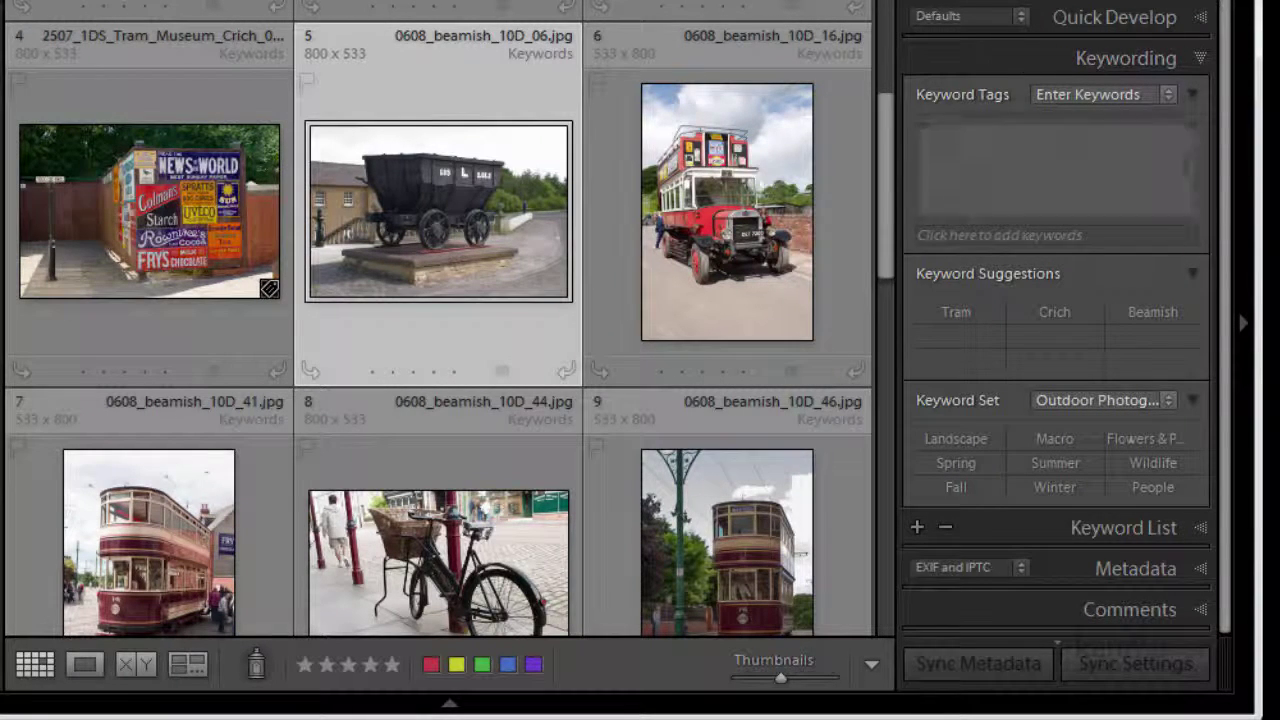
click(1202, 528)
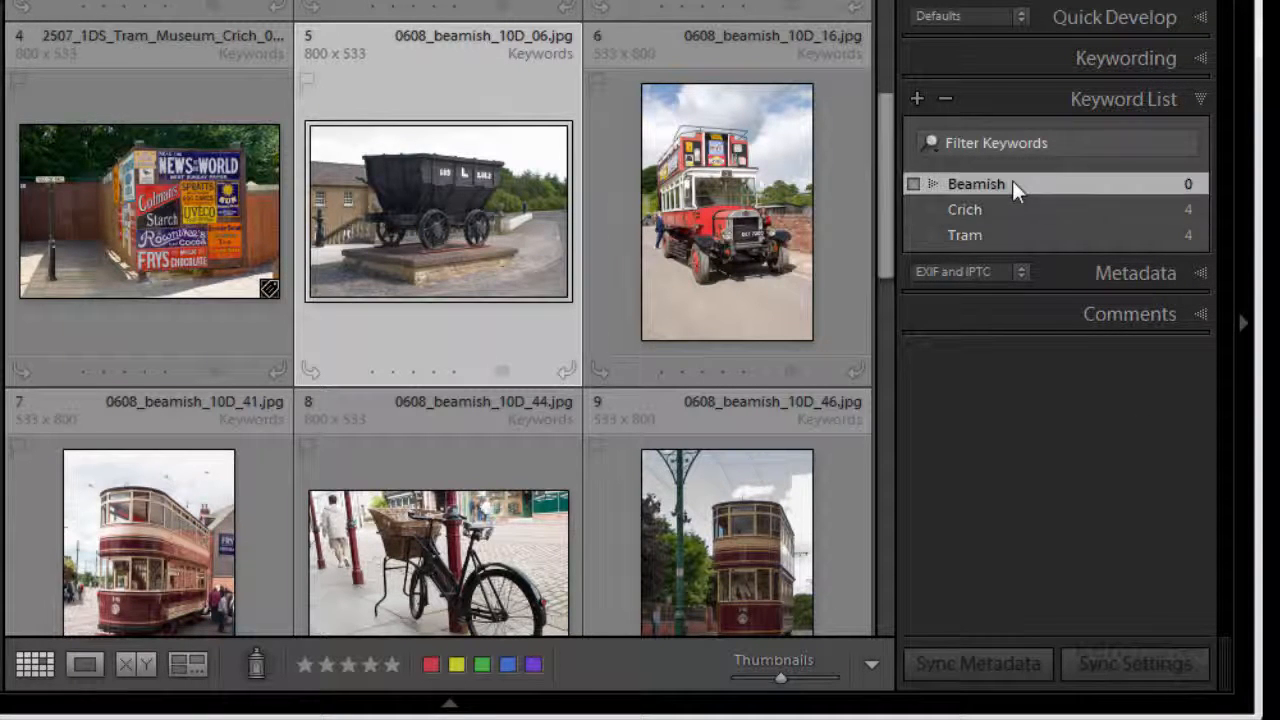
drag(1000, 184, 722, 215)
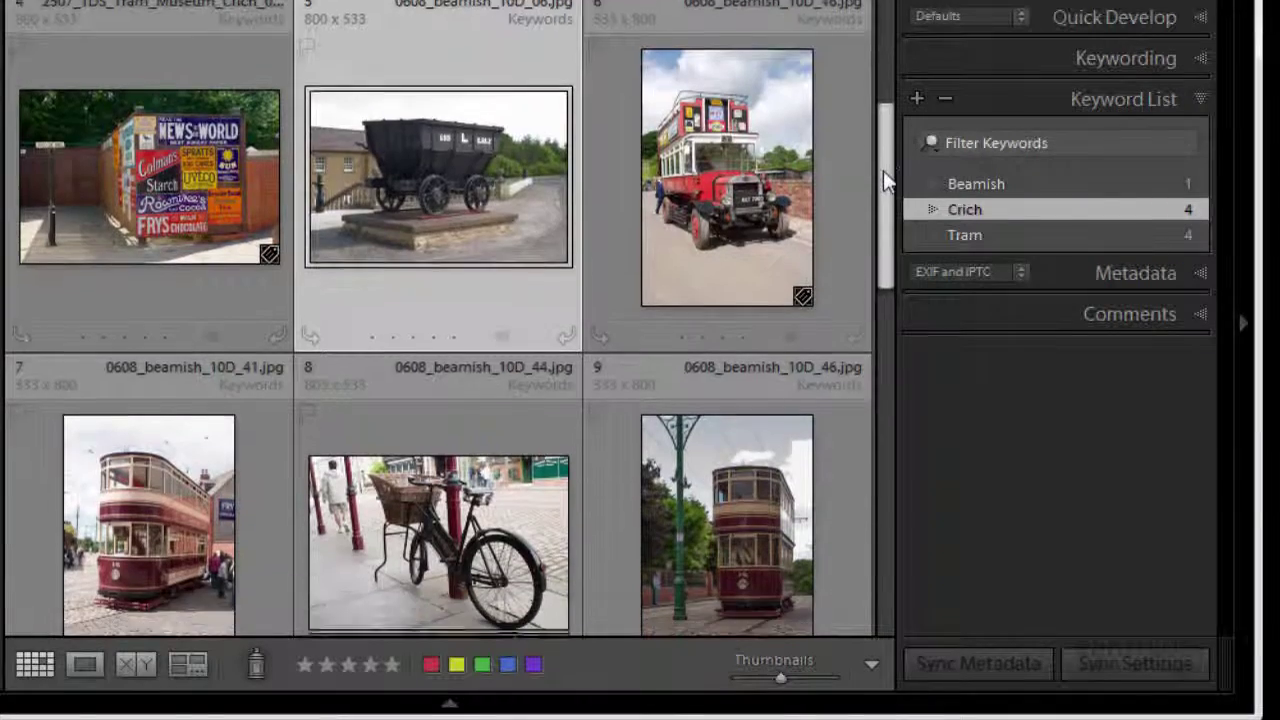
drag(883, 170, 883, 290)
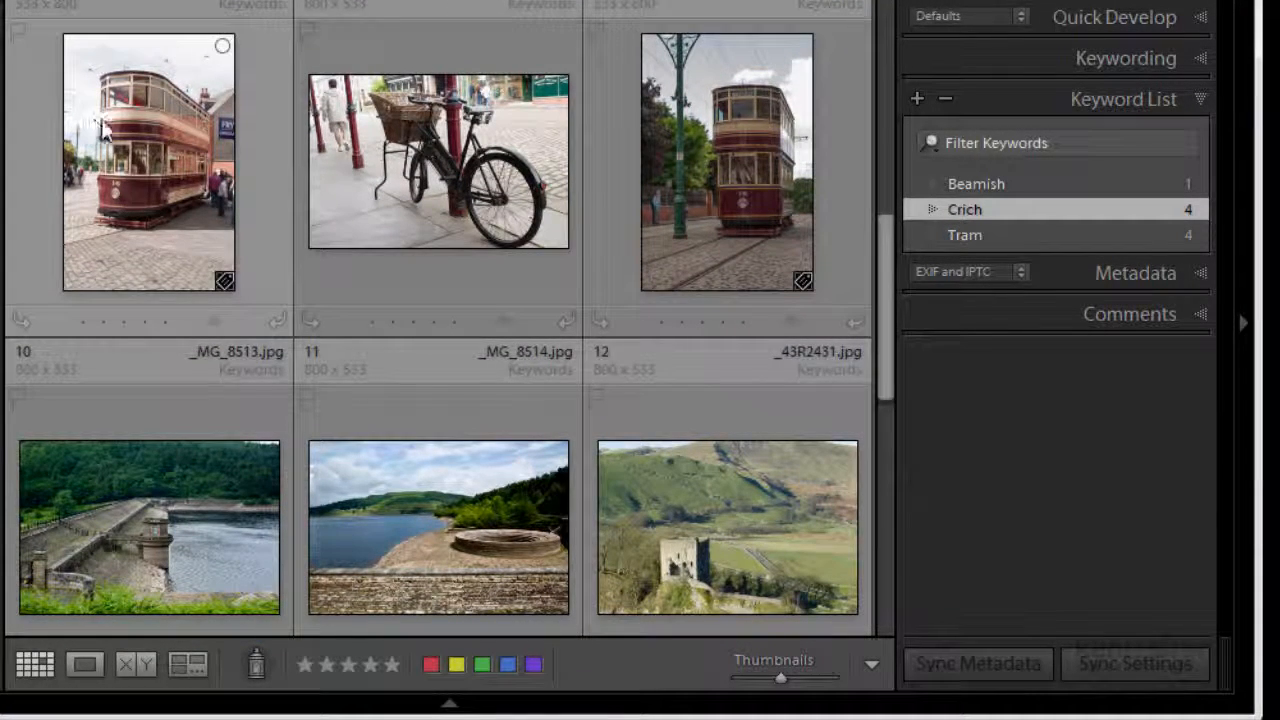
click(150, 169)
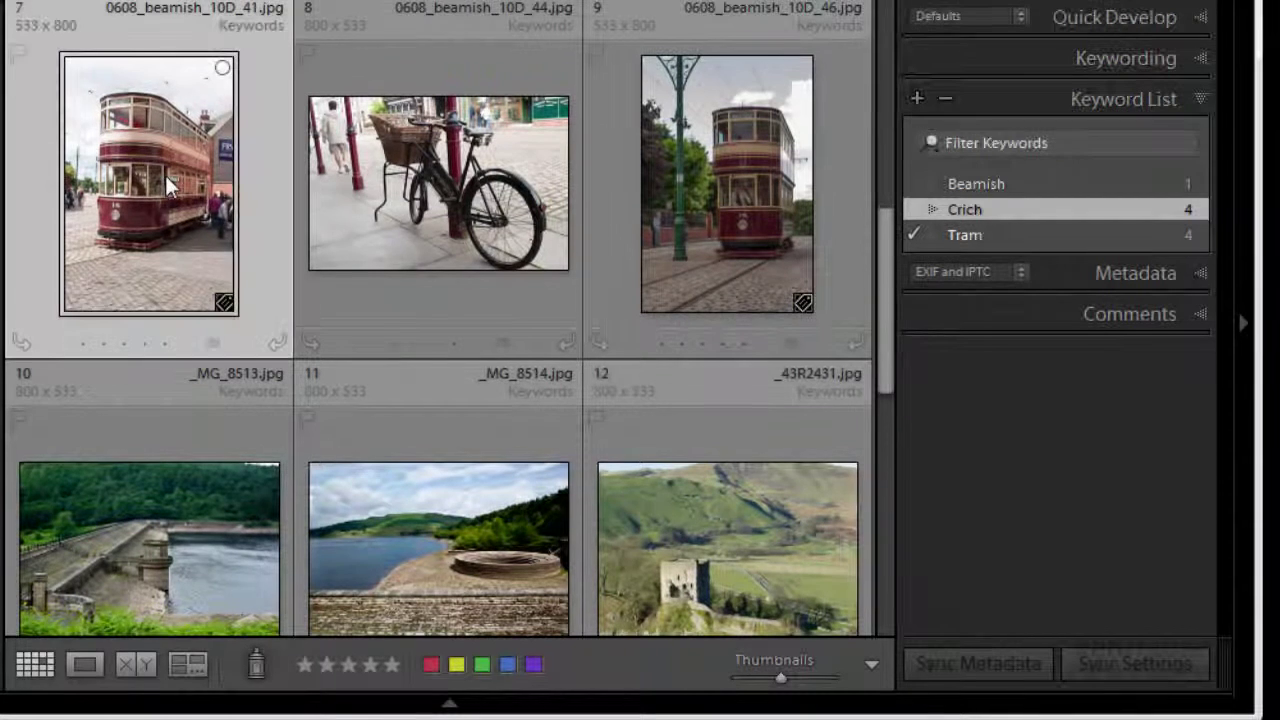
shift+click(725, 211)
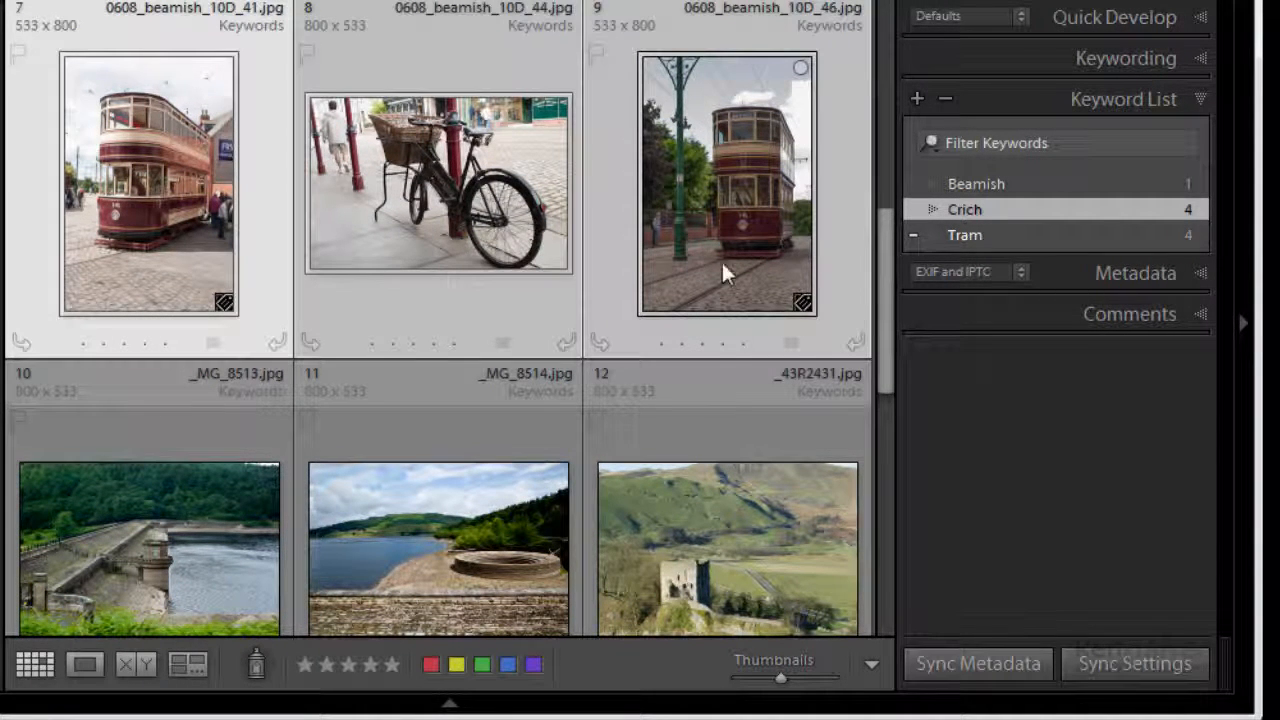
mouse_move(976, 184)
mouse_down()
mouse_move(800, 185)
mouse_move(760, 170)
mouse_up()
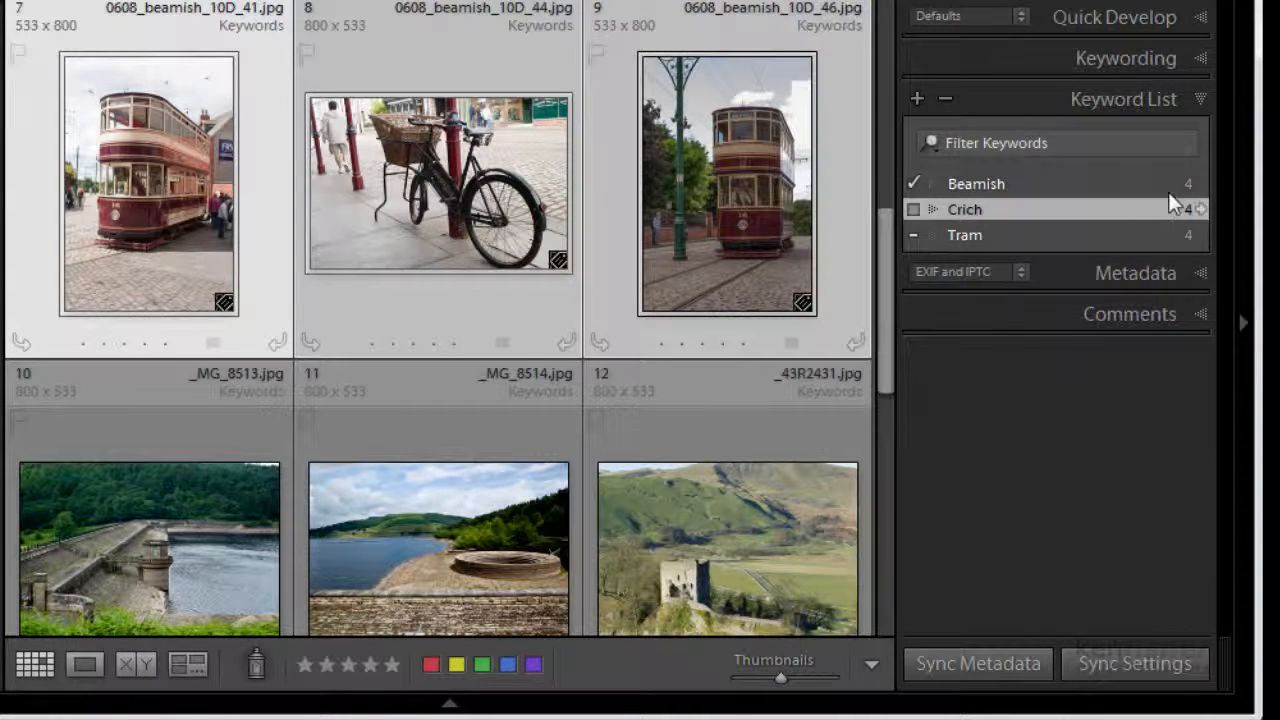
drag(883, 280, 898, 610)
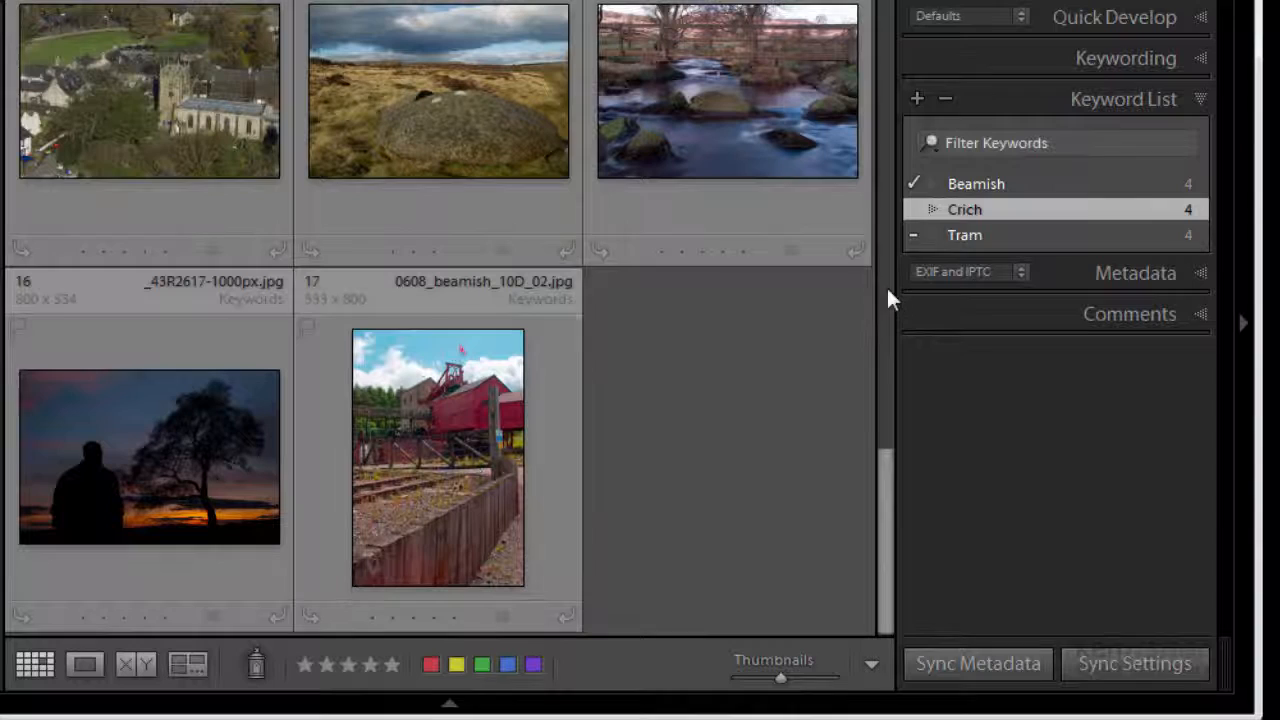
drag(660, 351, 445, 428)
mouse_move(888, 547)
mouse_down()
mouse_move(866, 366)
mouse_move(865, 384)
mouse_up()
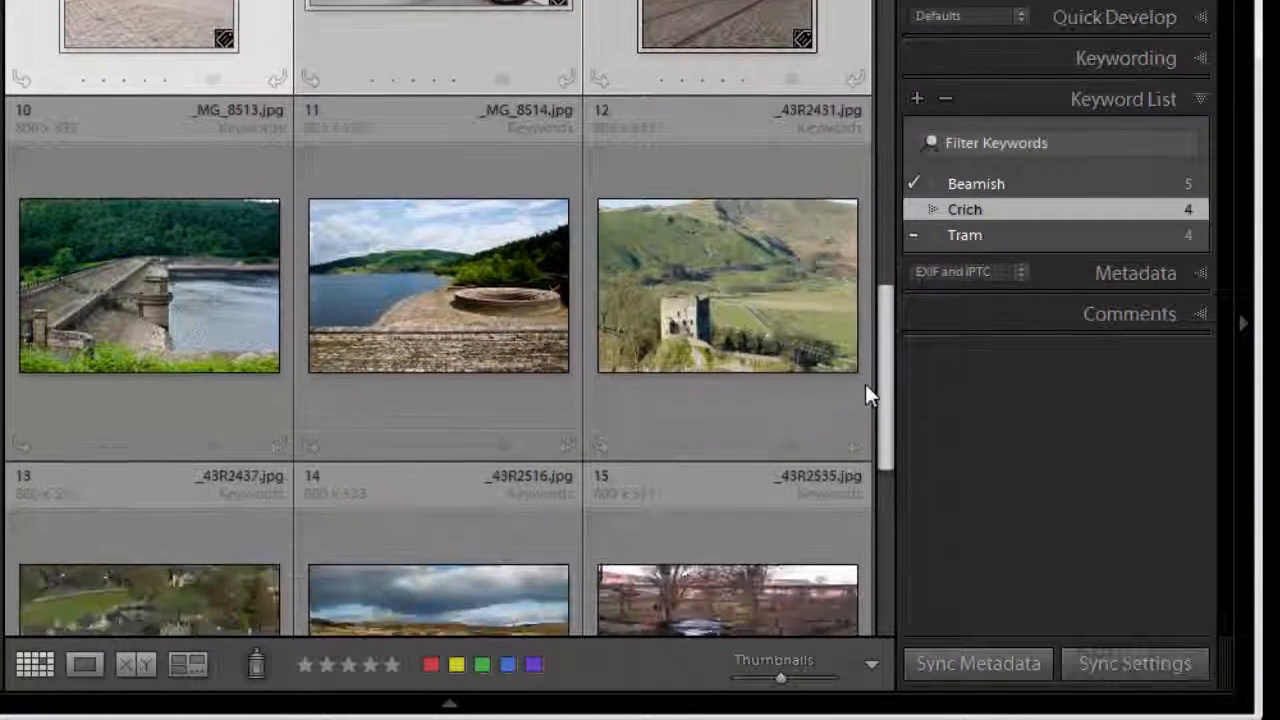
Create a new keyword tag named 'Ladybower' in the Keyword List
click(266, 260)
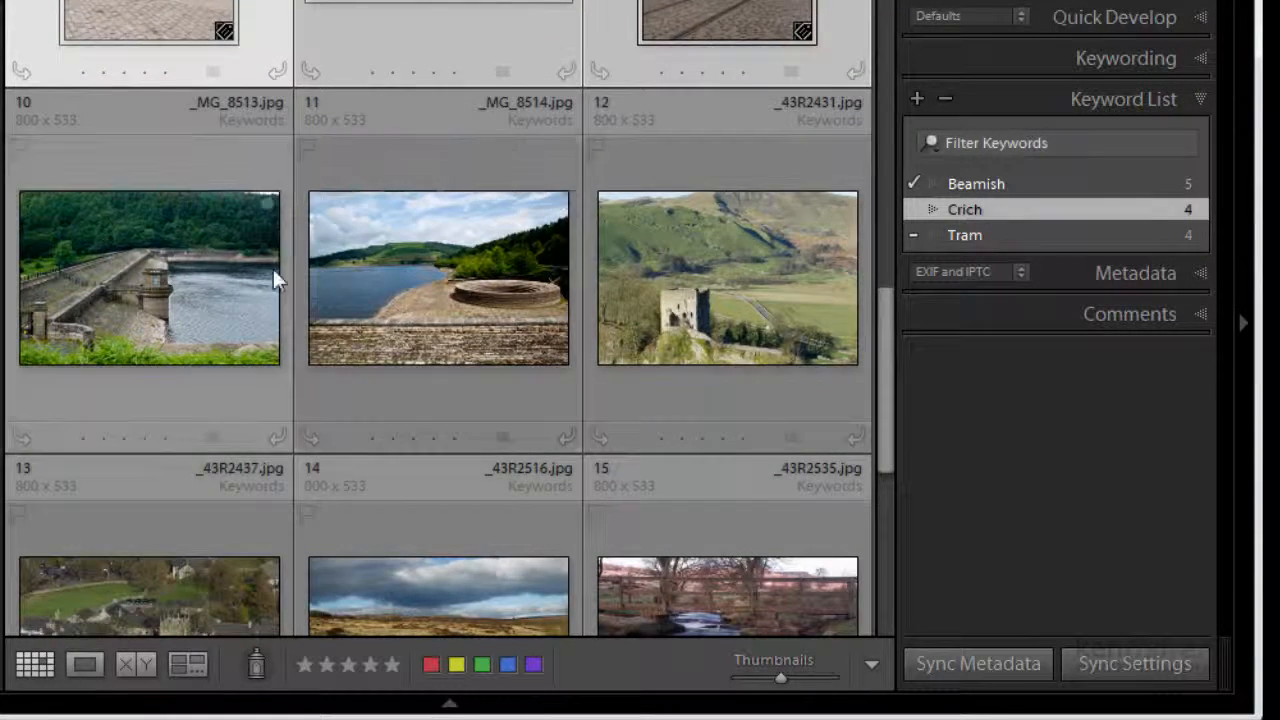
click(433, 303)
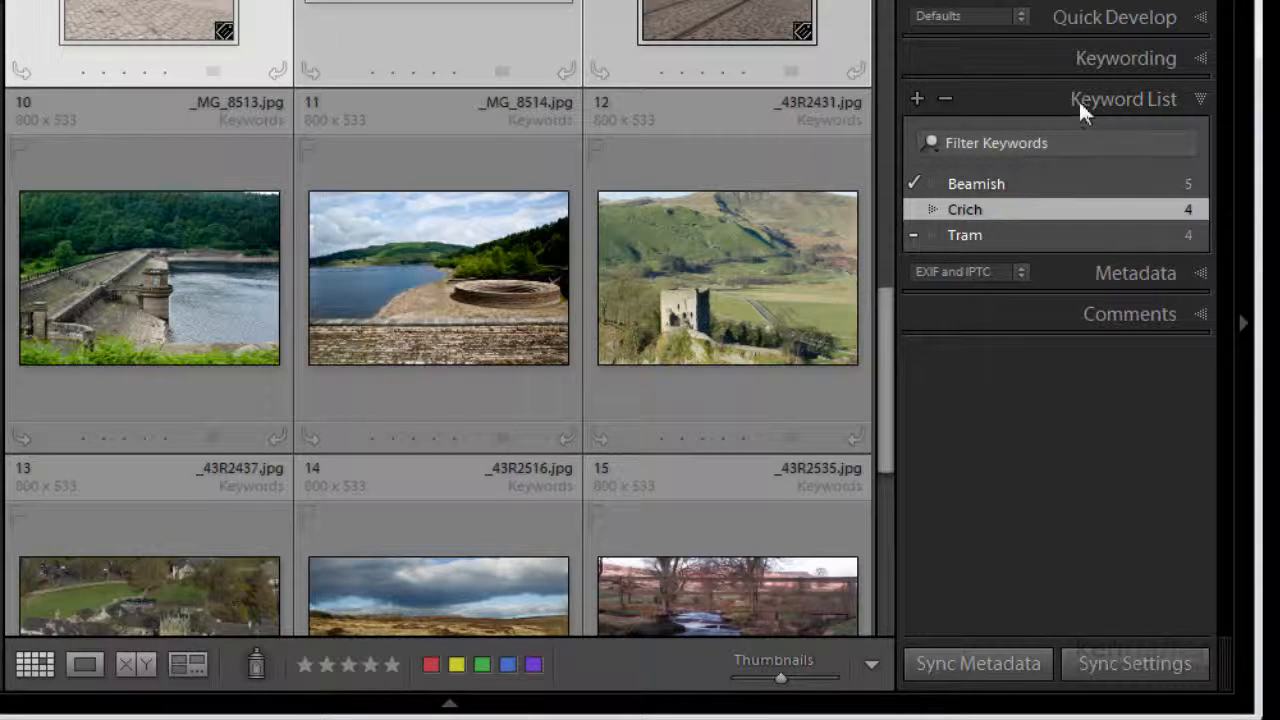
click(915, 98)
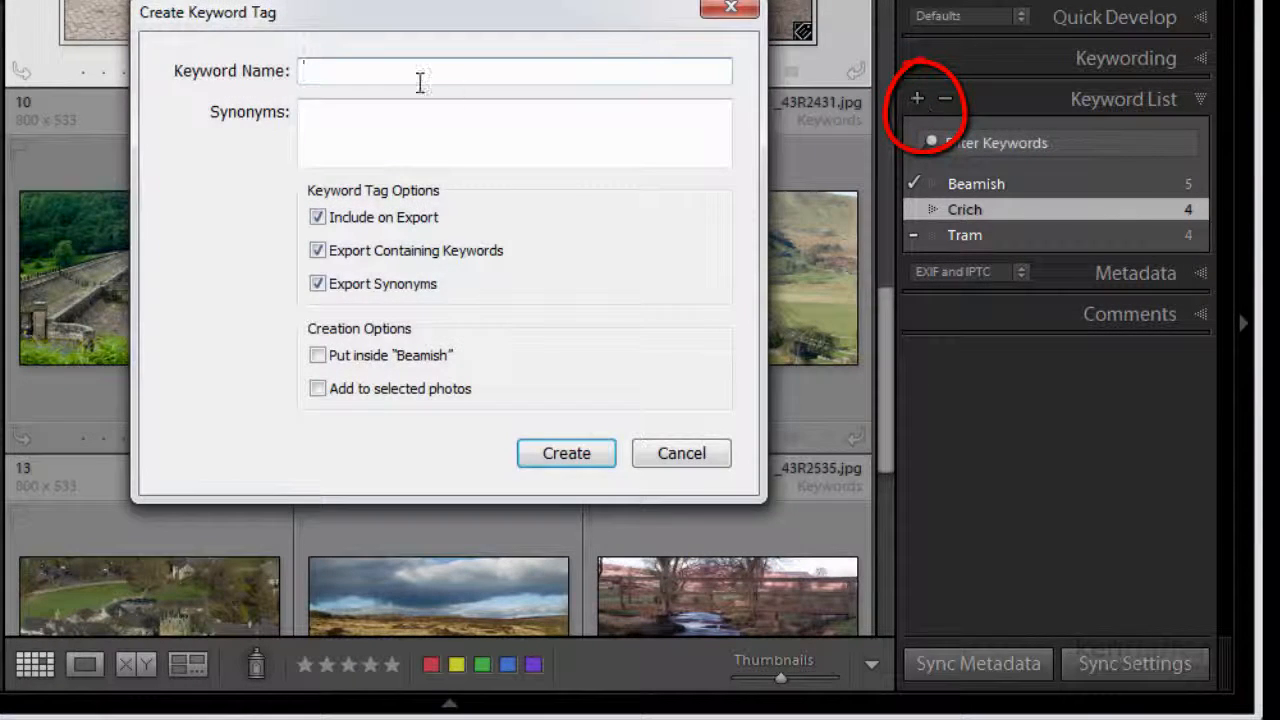
text(La)
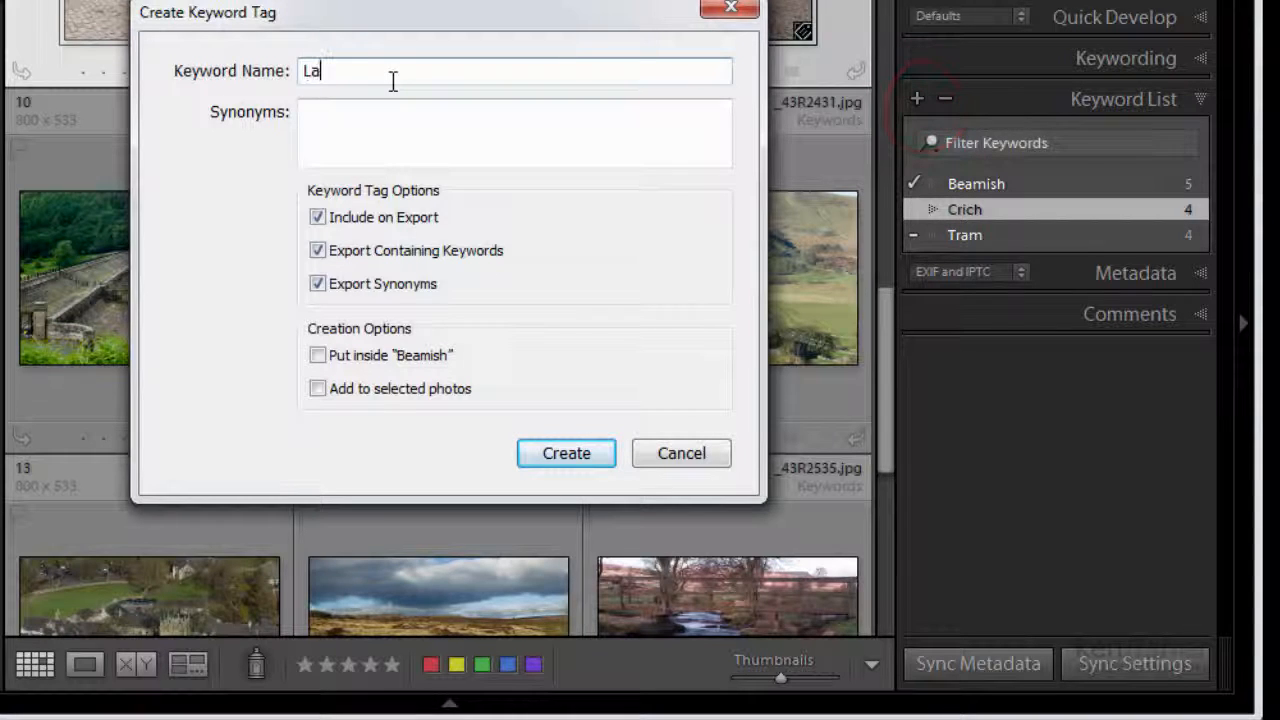
text(dybow)
text(er)
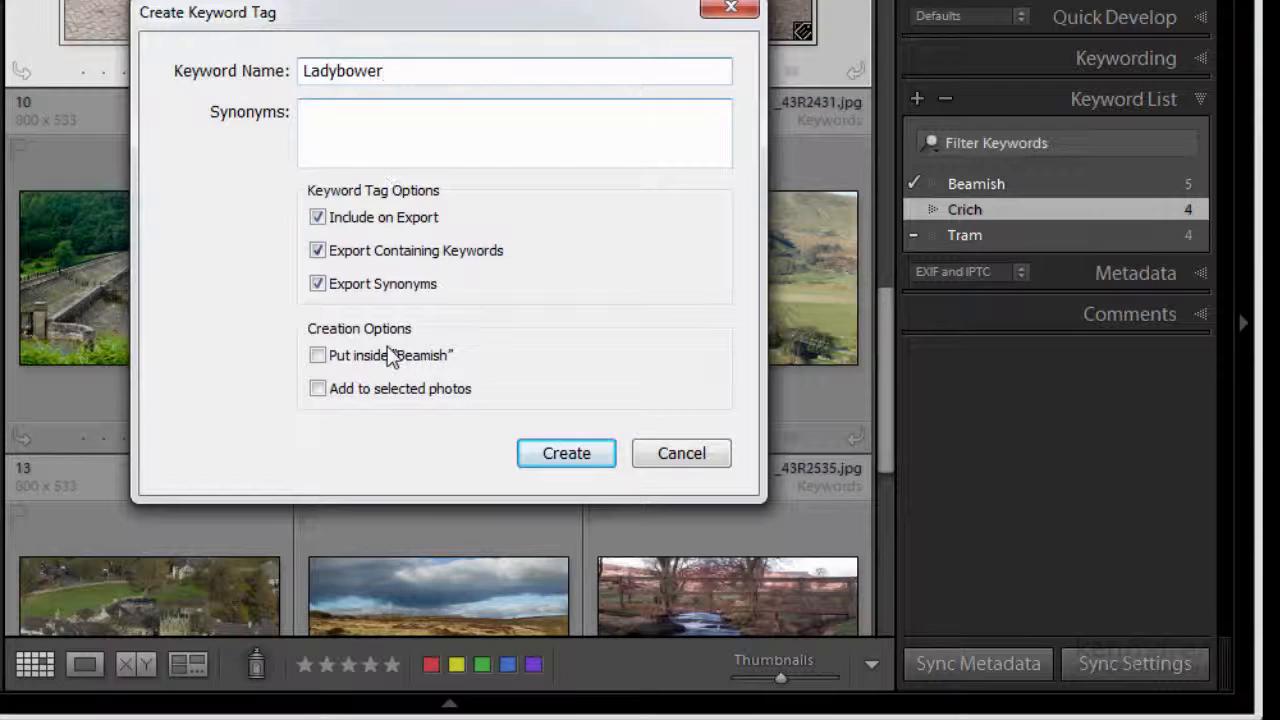
click(595, 460)
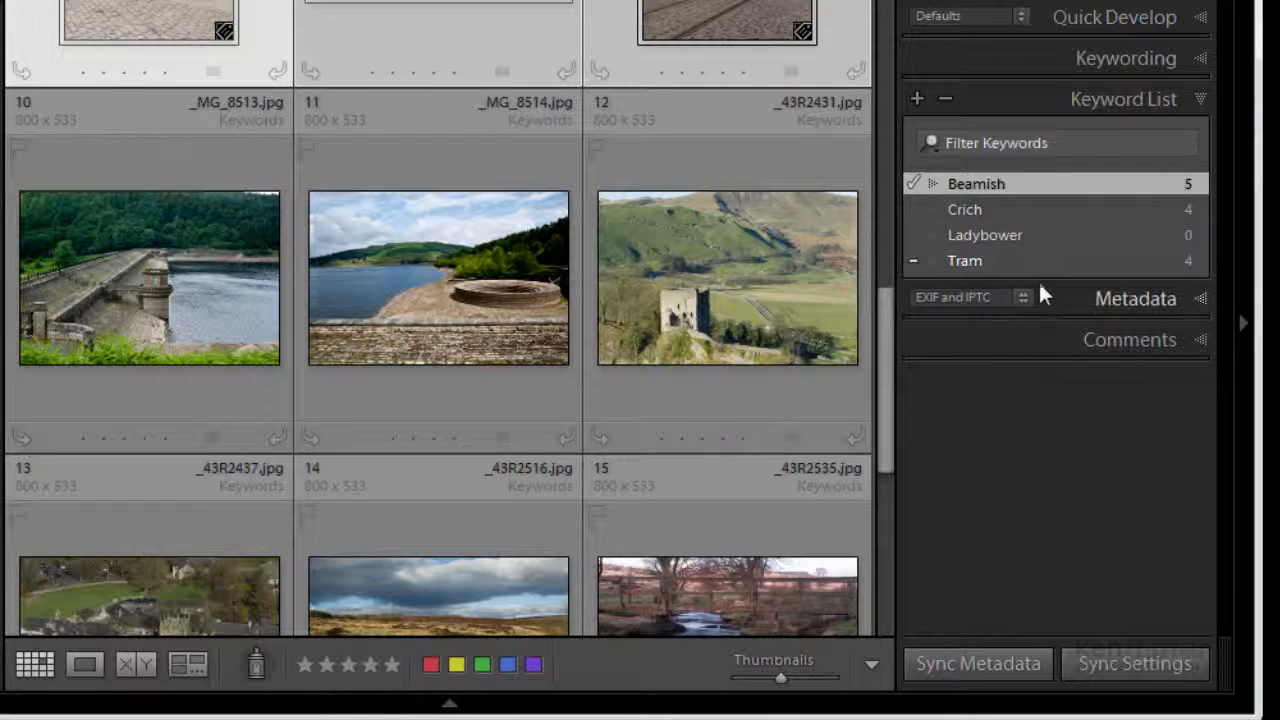
Select reservoir photos 10 and 11 and drag Ladybower onto them
click(176, 273)
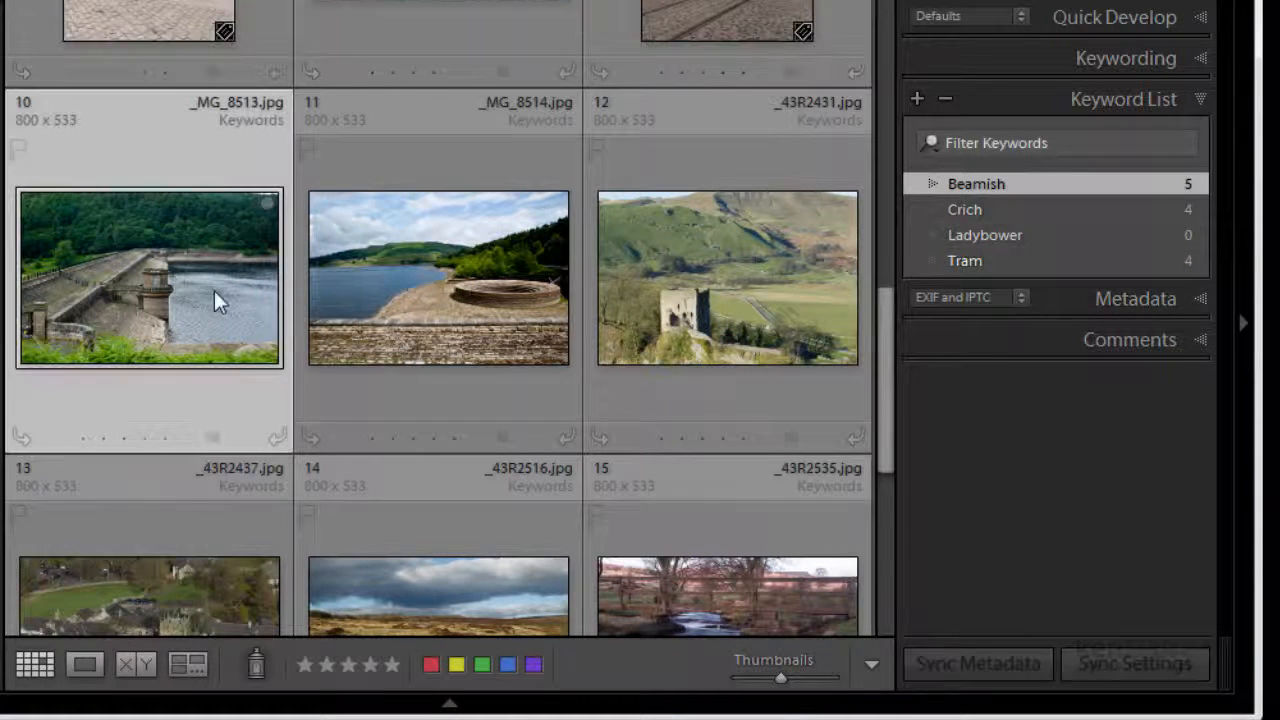
ctrl+click(467, 302)
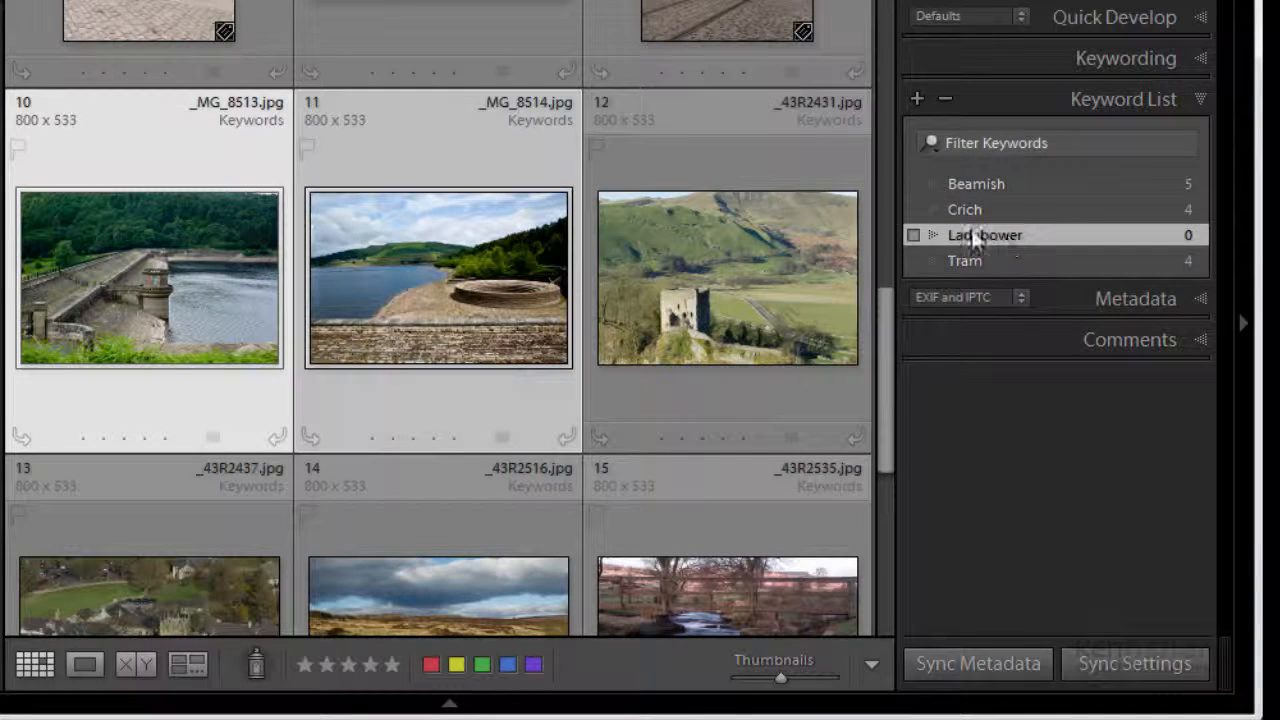
mouse_move(985, 234)
mouse_down()
mouse_move(400, 250)
mouse_move(397, 272)
mouse_up()
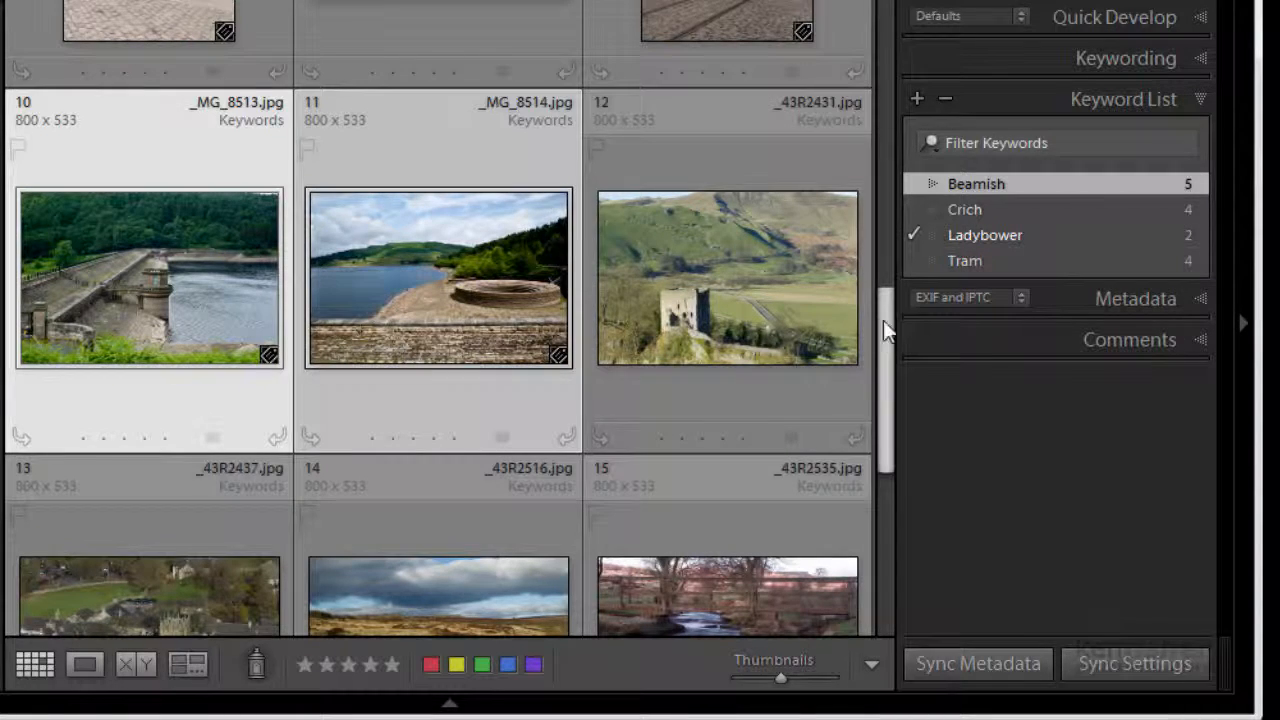
mouse_move(883, 321)
mouse_down()
mouse_move(891, 383)
mouse_move(892, 371)
mouse_up()
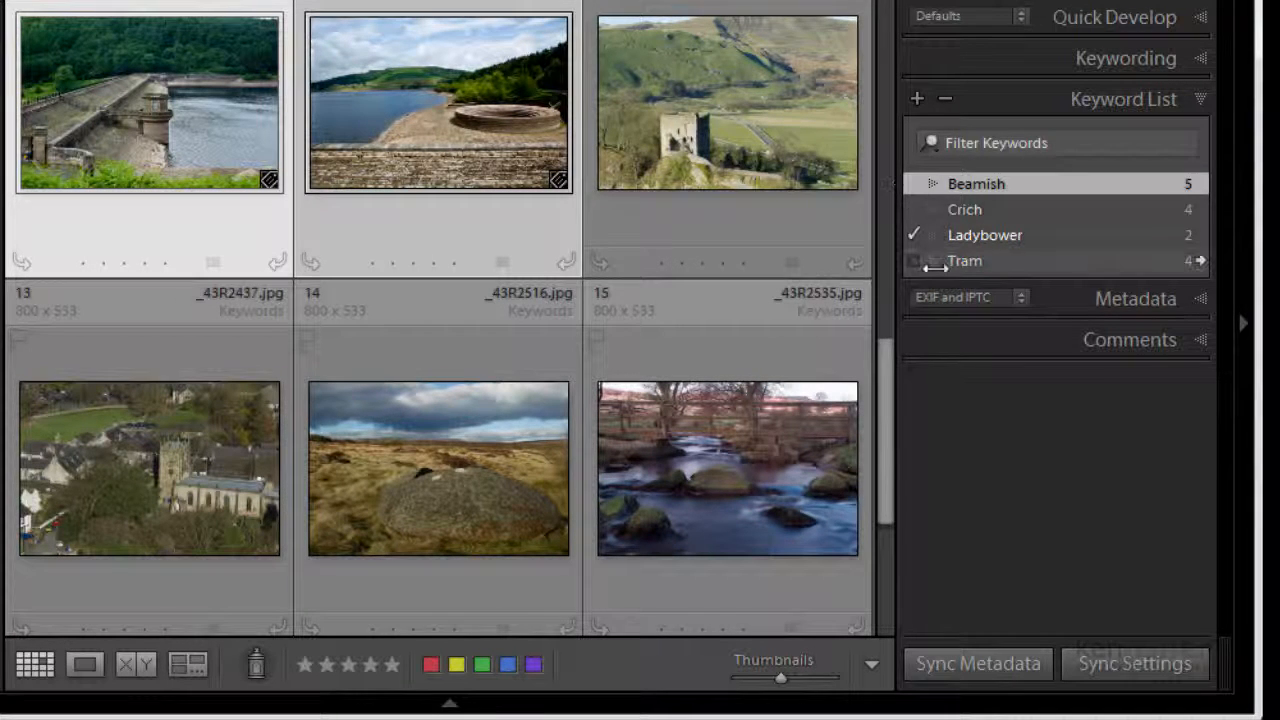
Create a new keyword tag named 'Castleton' and choose it in the list
click(917, 98)
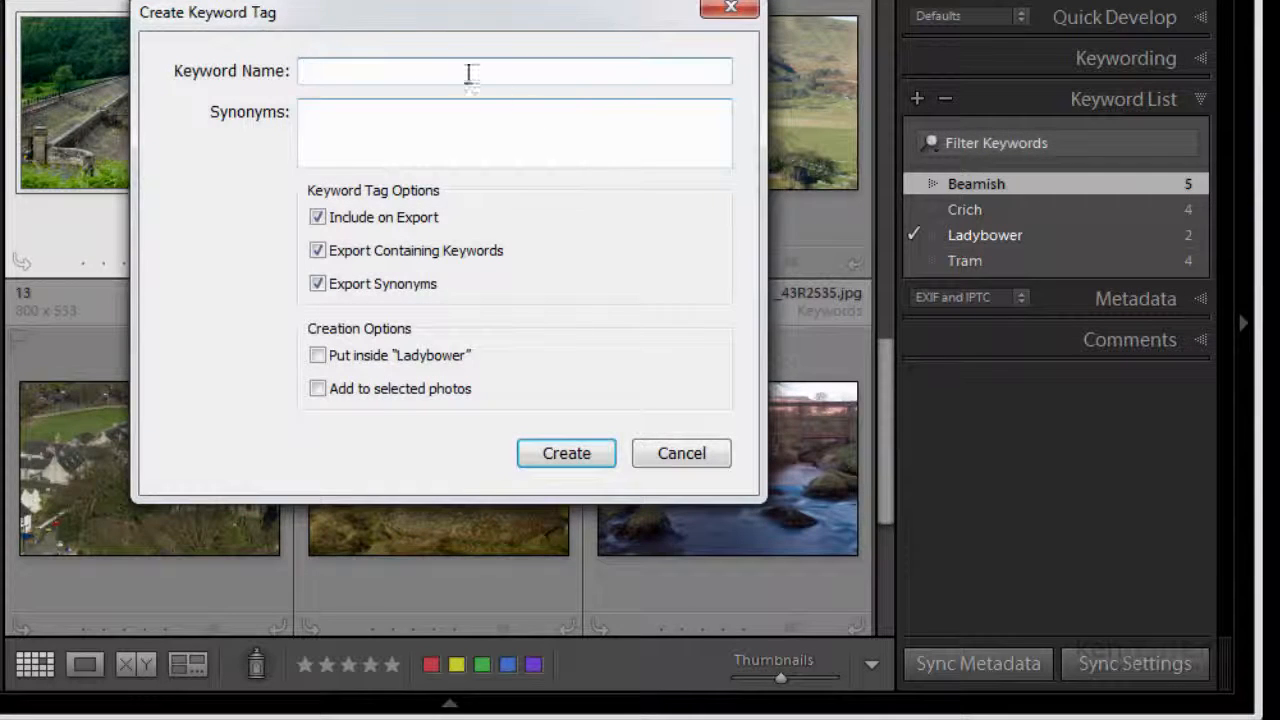
text(Cas)
text(tleton)
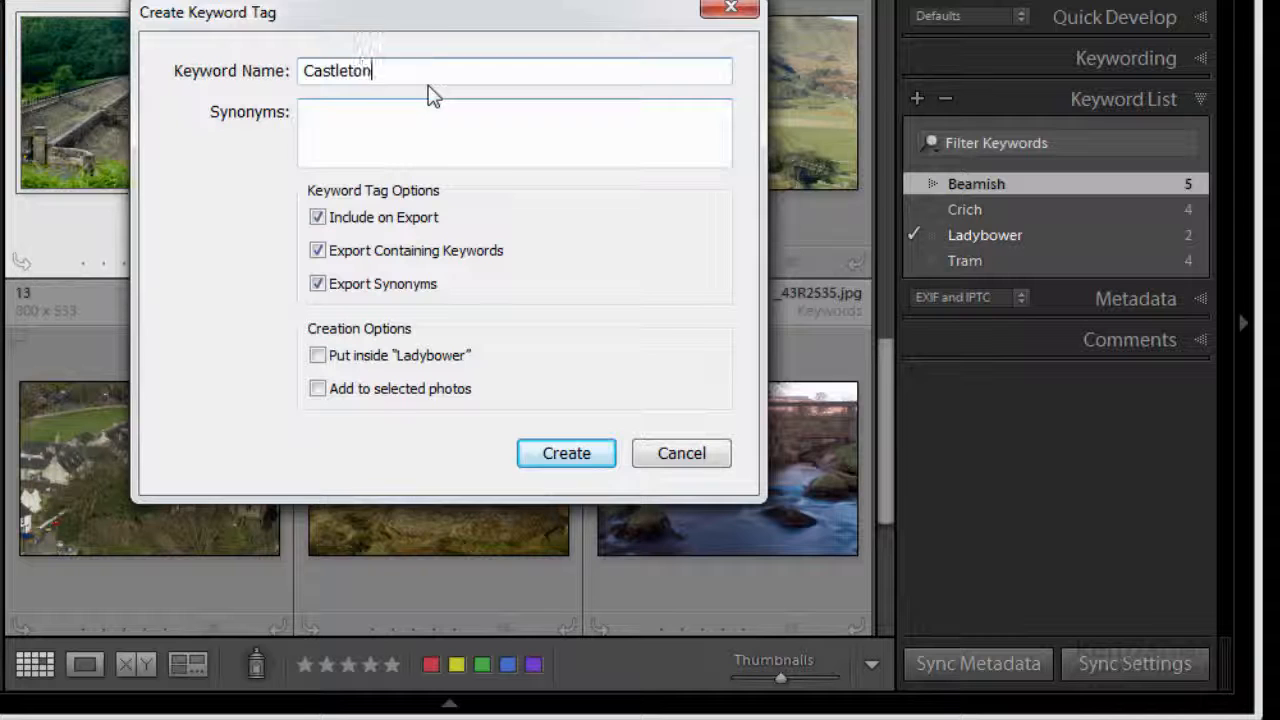
click(566, 453)
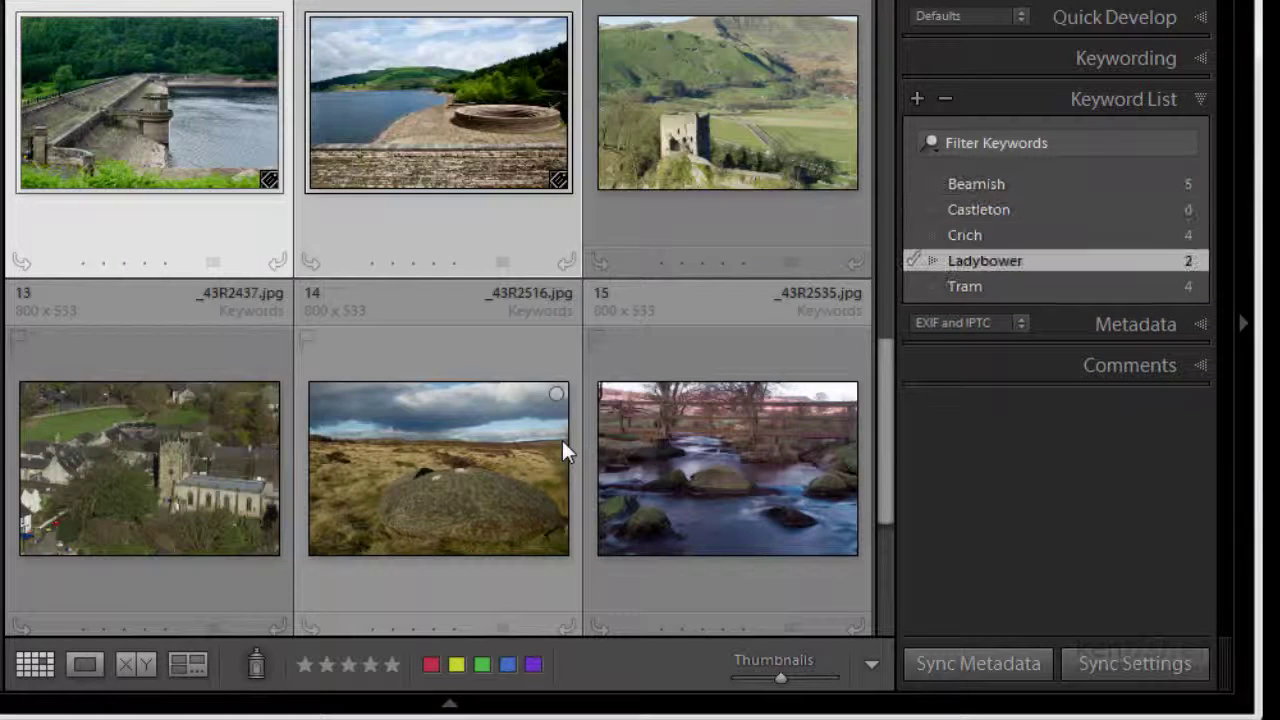
click(980, 205)
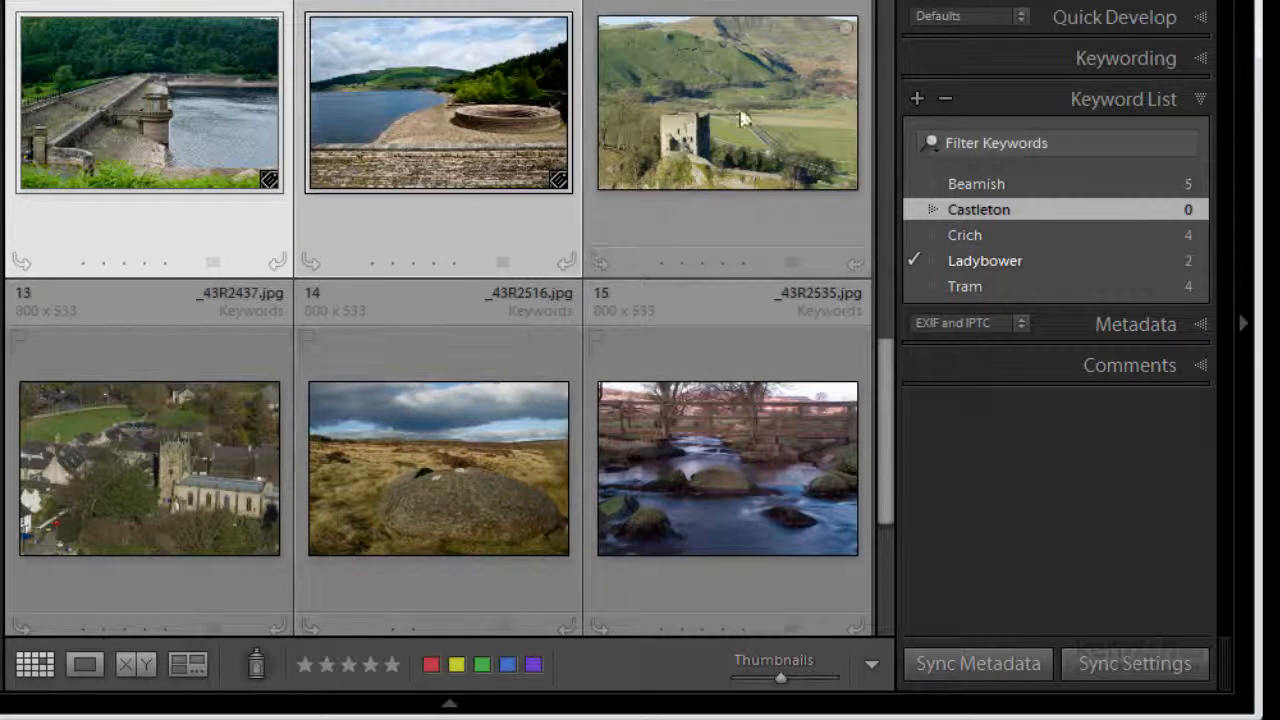
Select castle photo 12 and church photo 13 and tag them with Castleton (Shift+K)
click(740, 118)
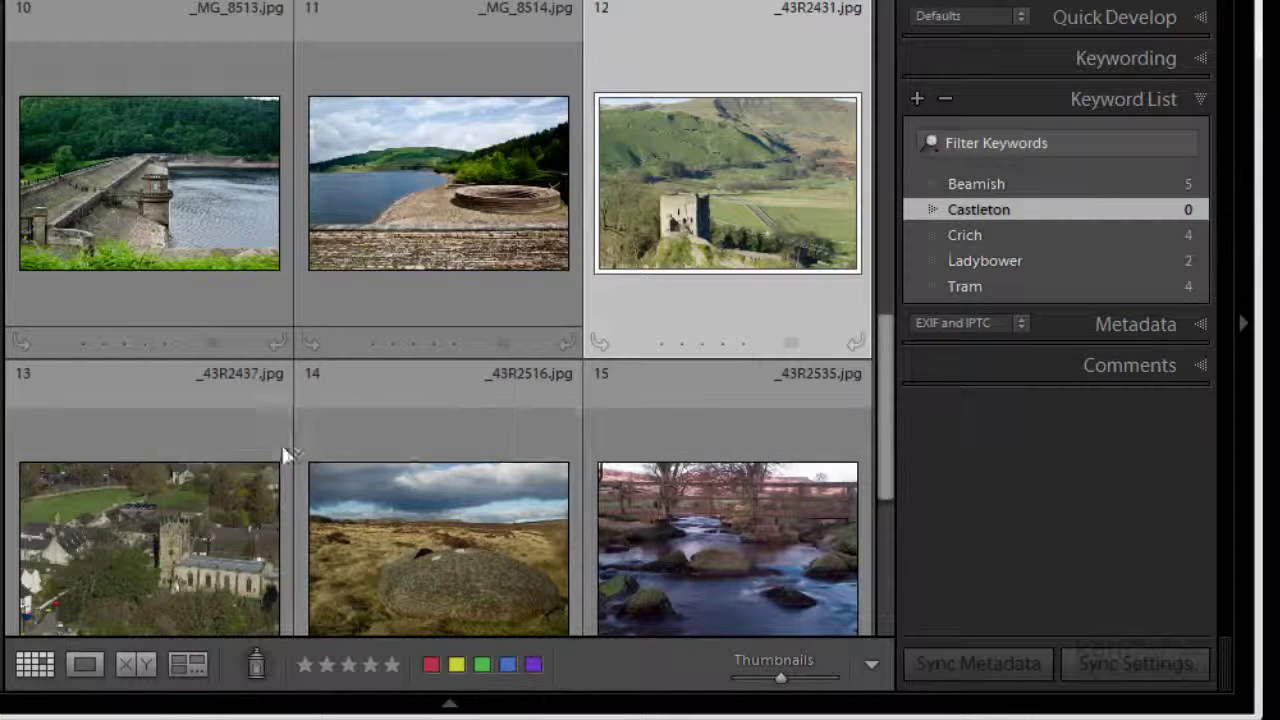
ctrl+click(177, 551)
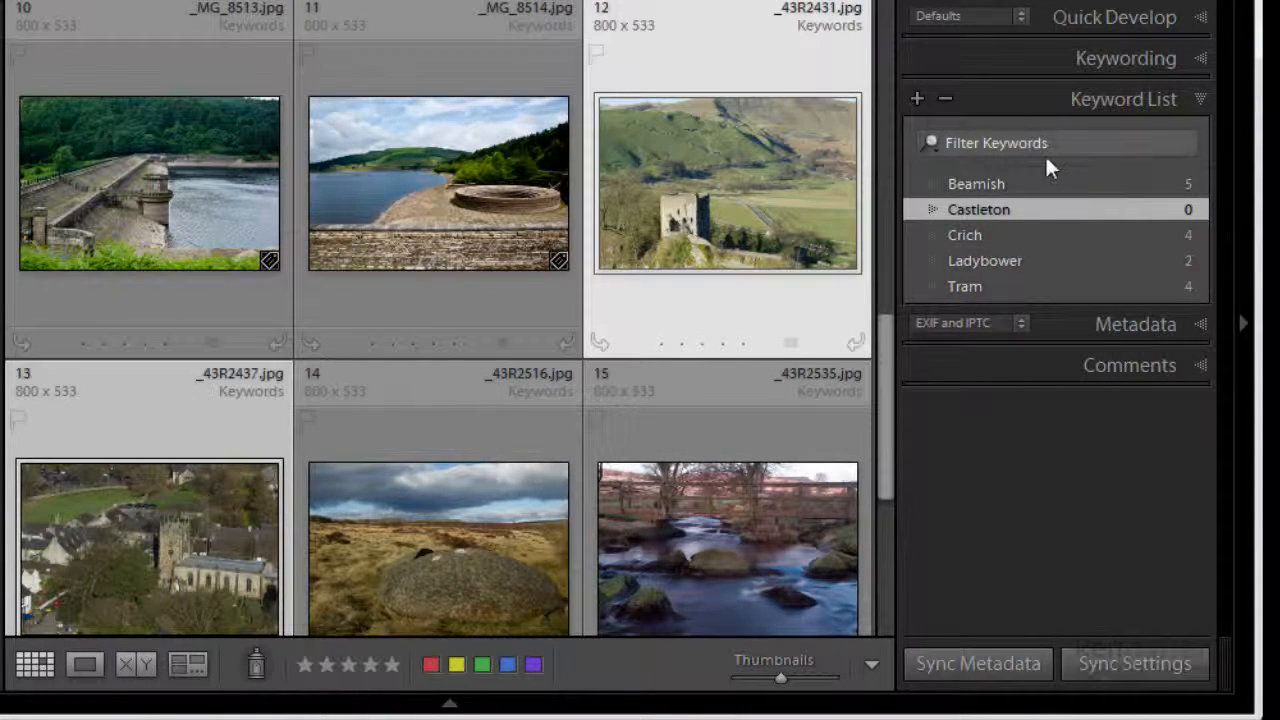
mouse_move(727, 183)
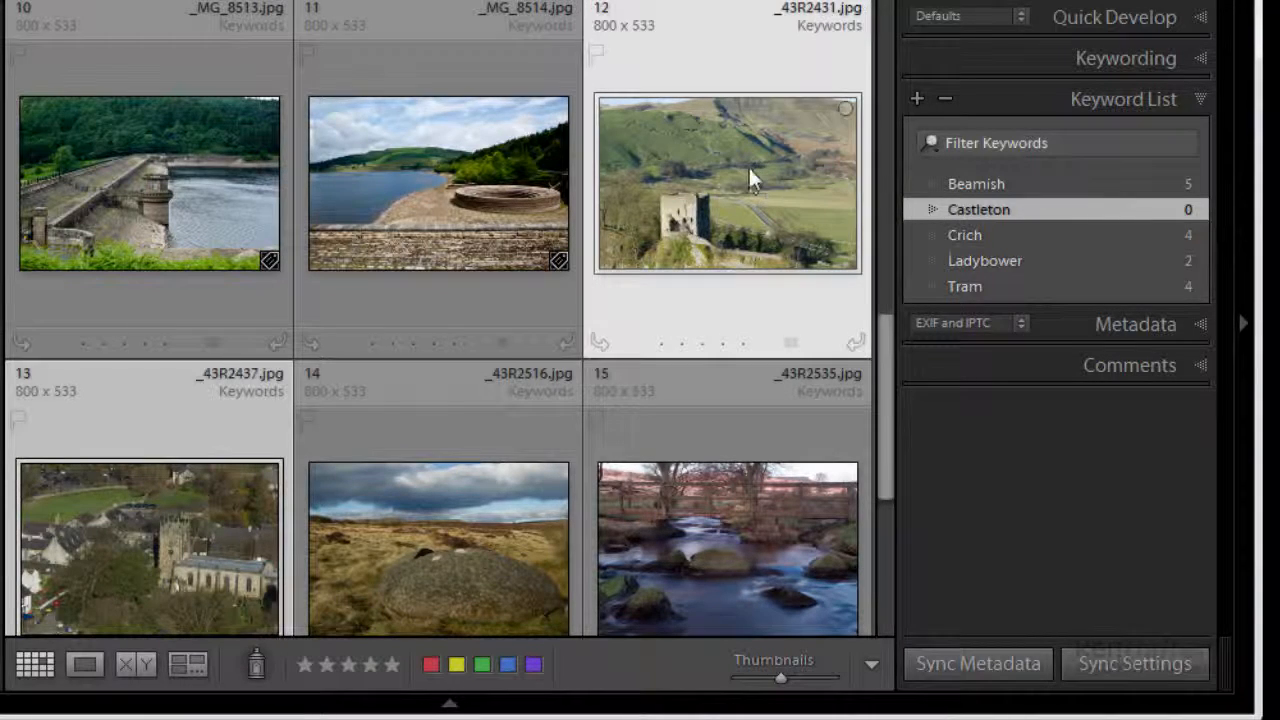
key(shift+k)
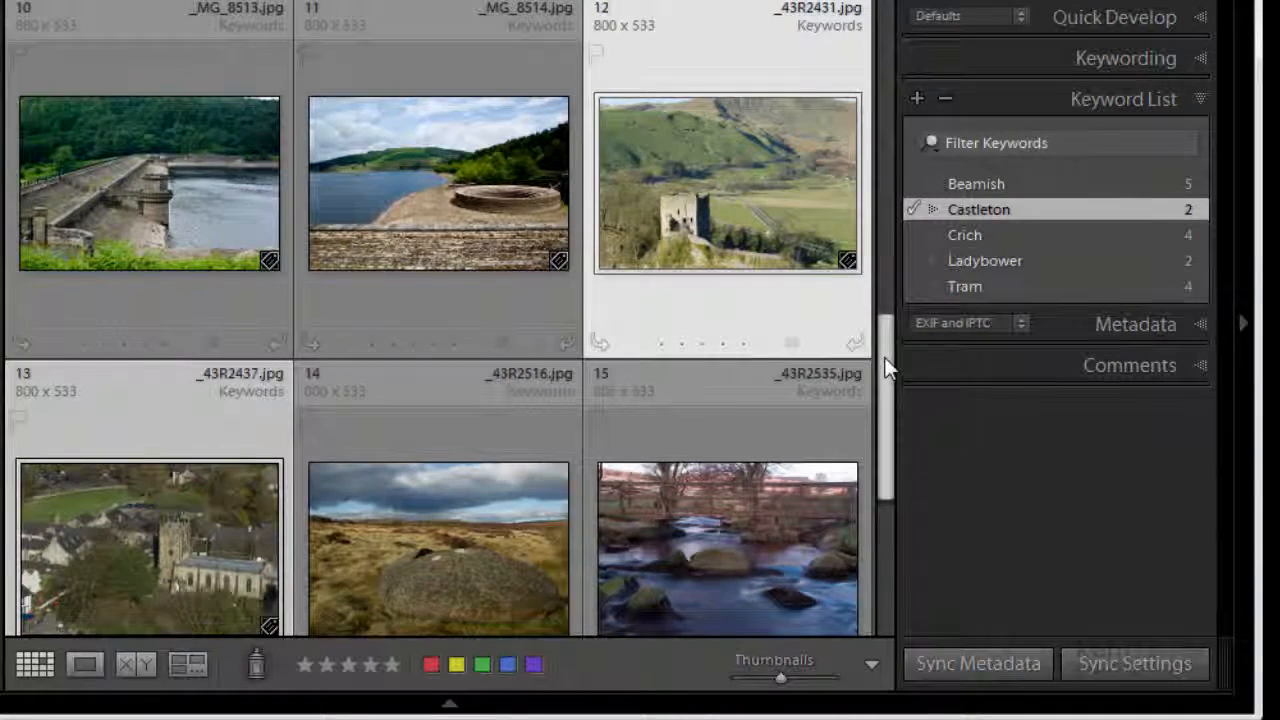
drag(888, 368, 900, 490)
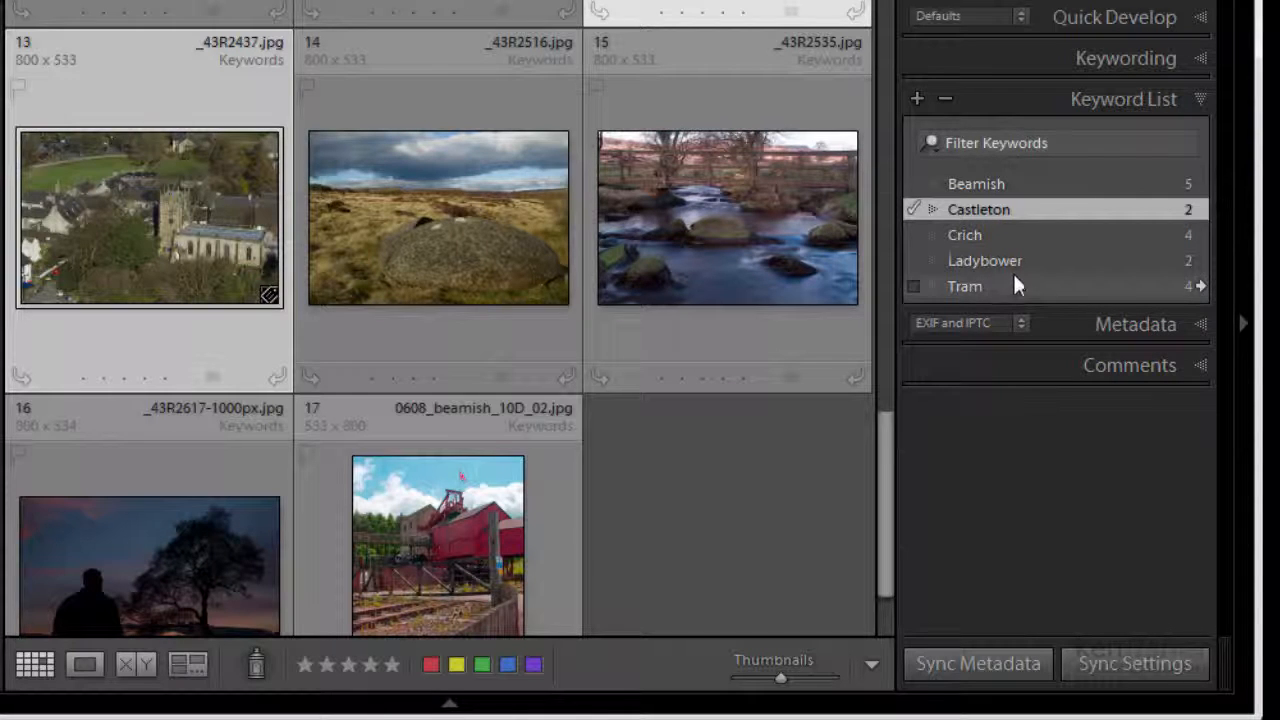
Create a new keyword tag named 'Padley Gorge', correcting a mistype in the name
click(917, 98)
click(536, 127)
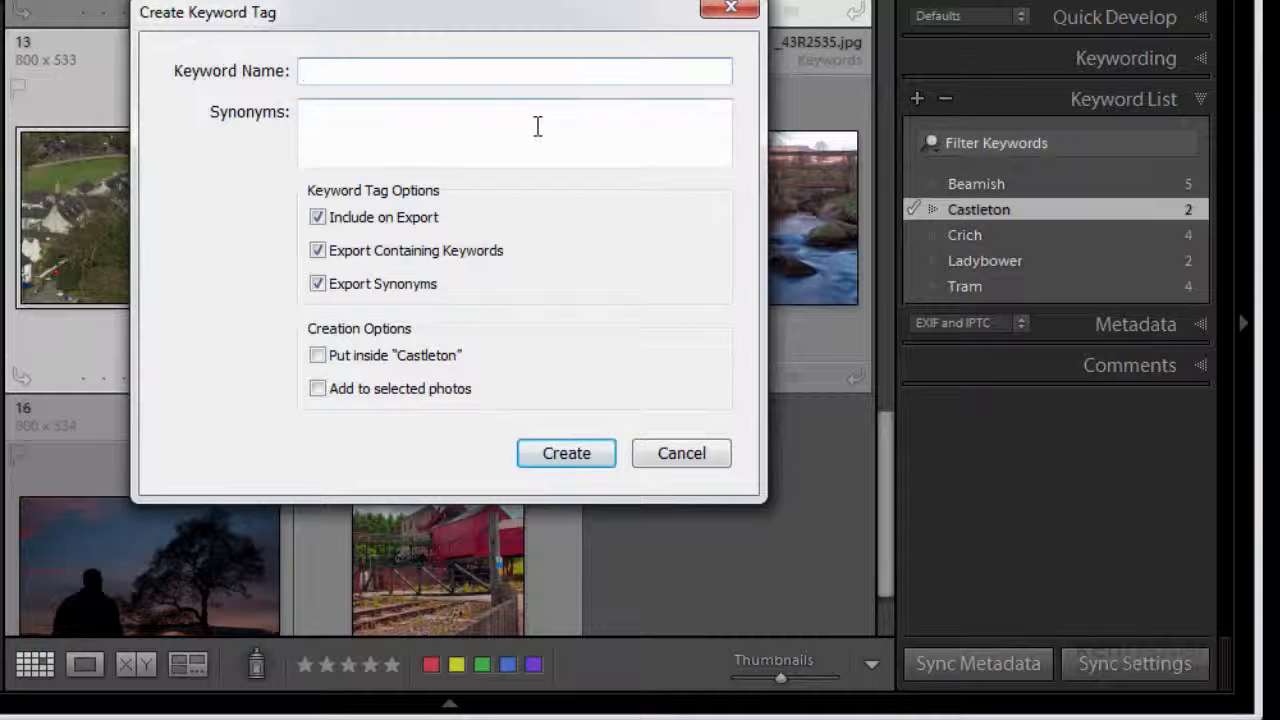
text(PaDLEY)
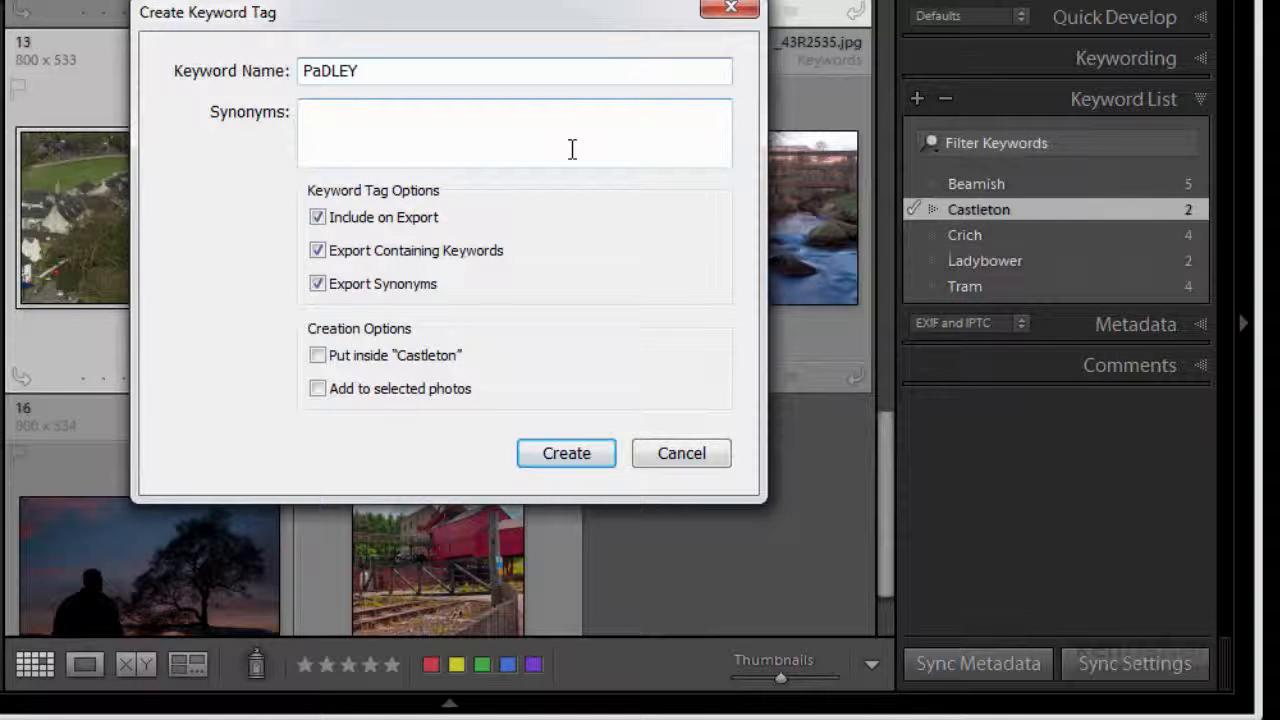
key(BackSpace)
key(BackSpace)
key(BackSpace)
key(BackSpace)
text(dl)
text(ey Gor)
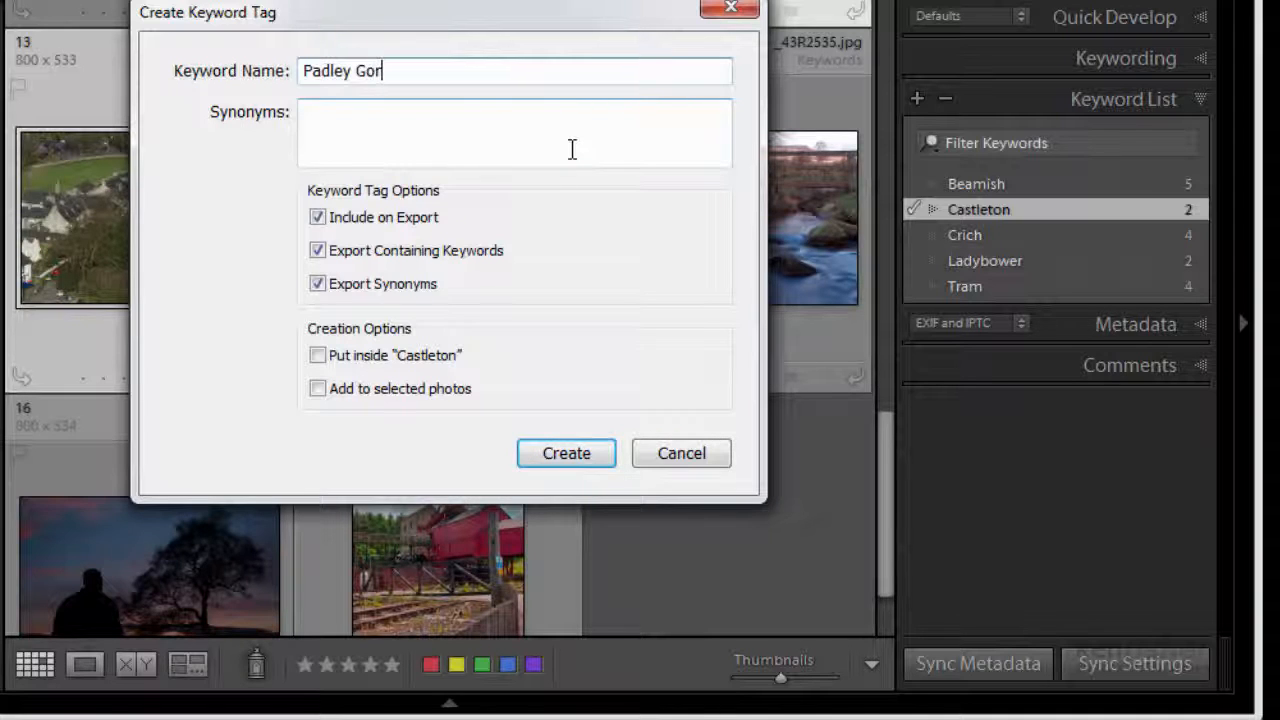
text(ge)
click(566, 453)
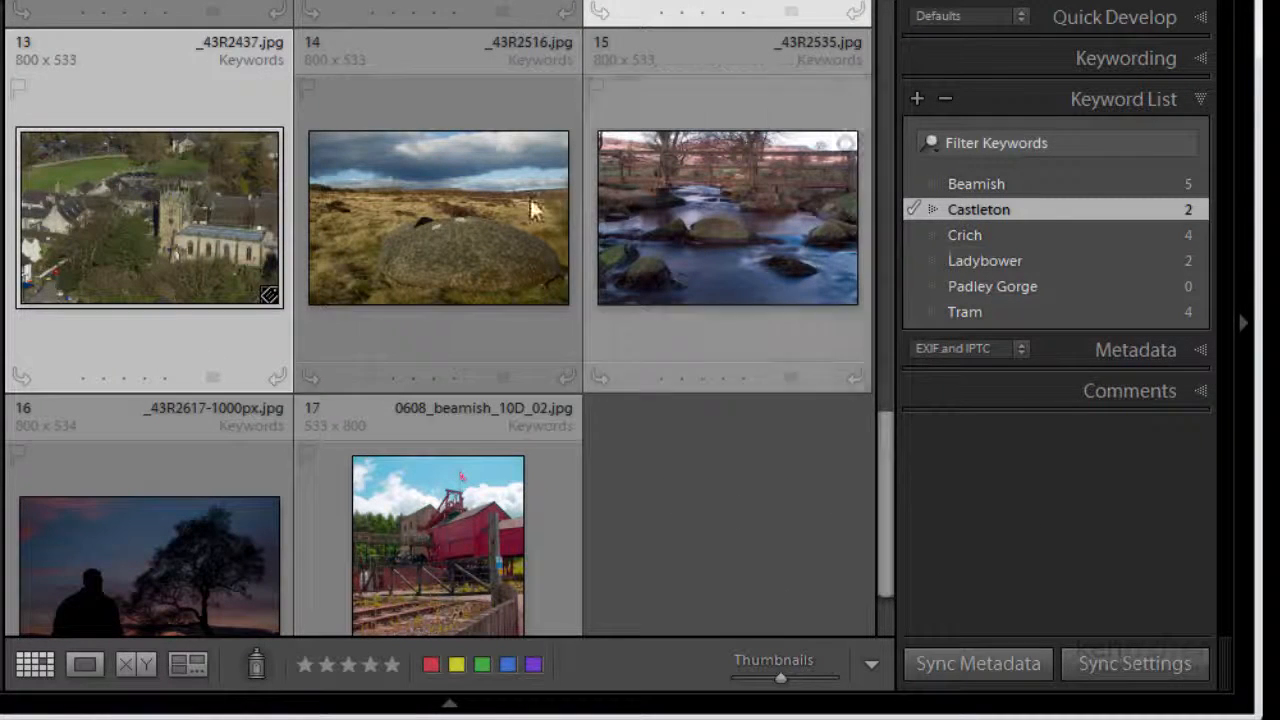
mouse_move(438, 218)
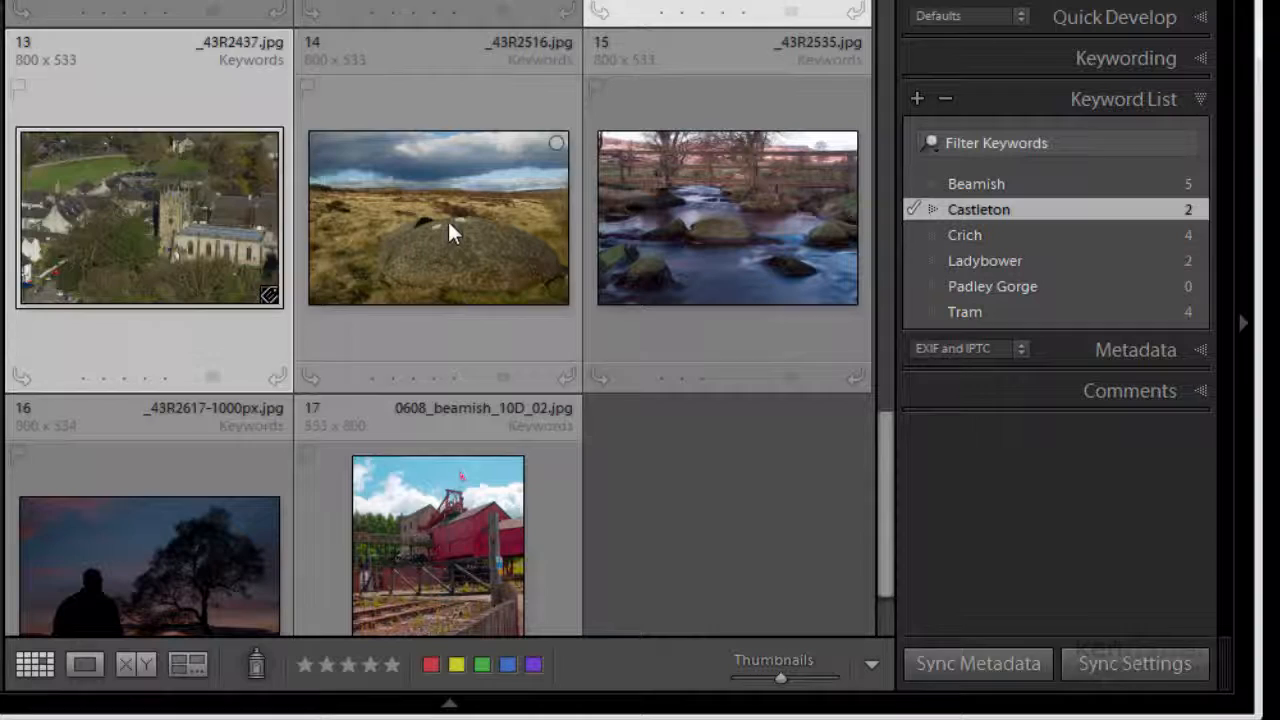
Drag the moorland, river and silhouette photos onto Castleton in the Keyword List
click(447, 222)
ctrl+click(670, 257)
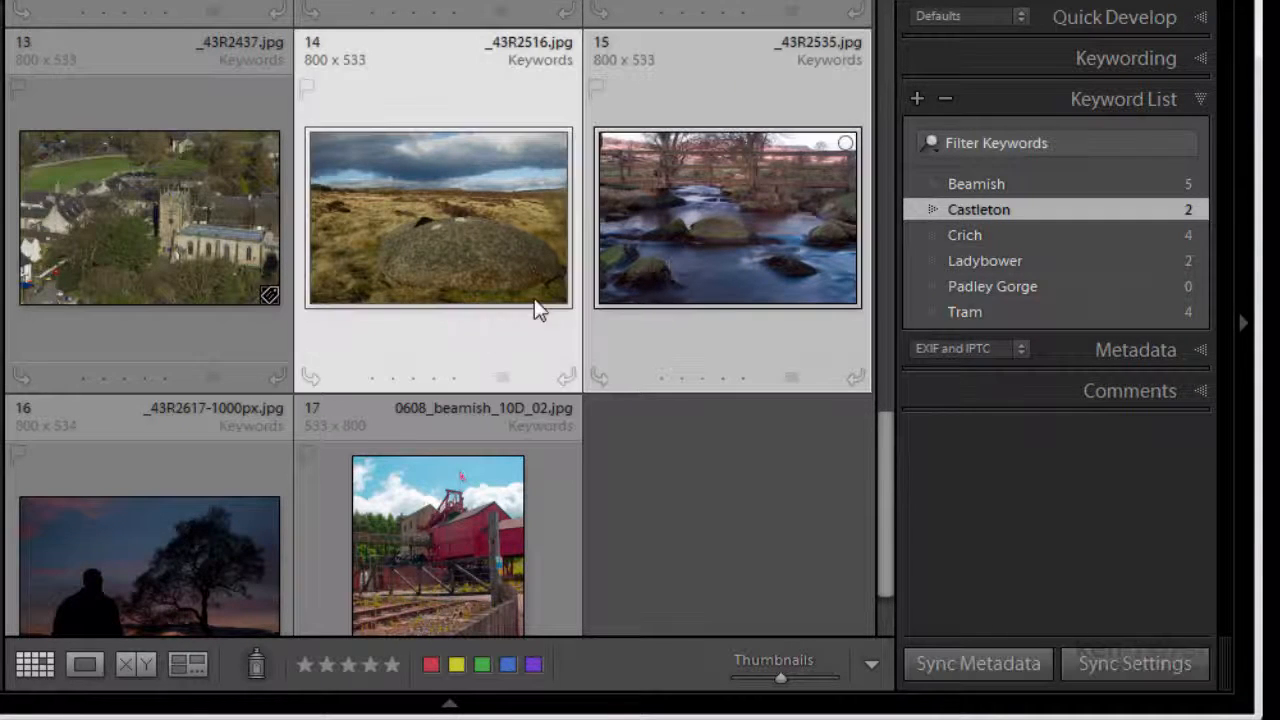
ctrl+click(172, 536)
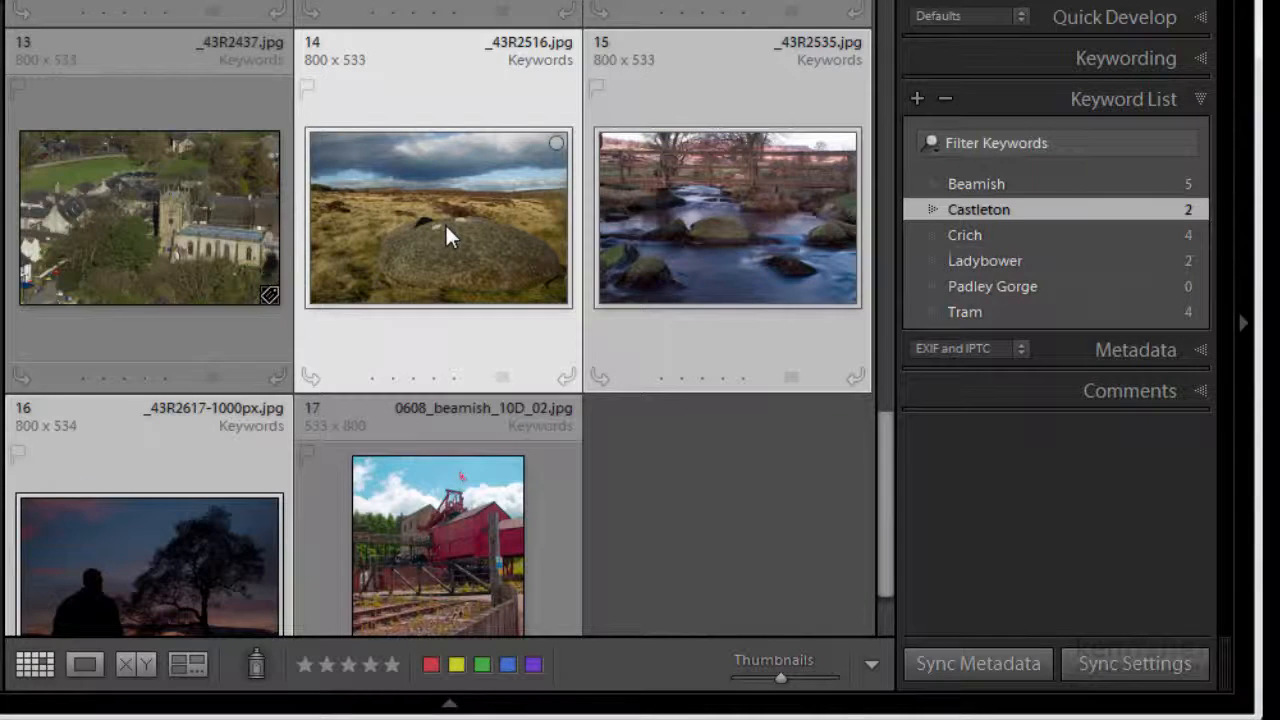
drag(449, 225, 1065, 204)
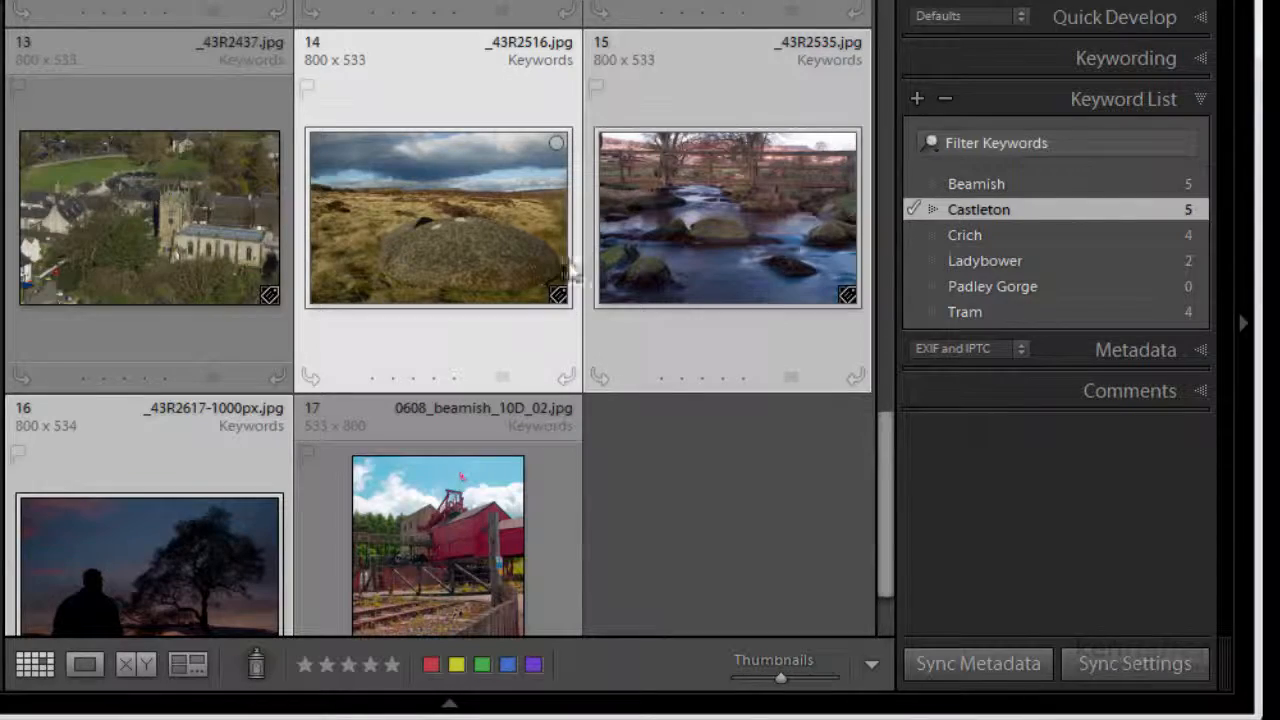
mouse_move(887, 470)
mouse_down()
mouse_move(893, 522)
mouse_move(895, 84)
mouse_up()
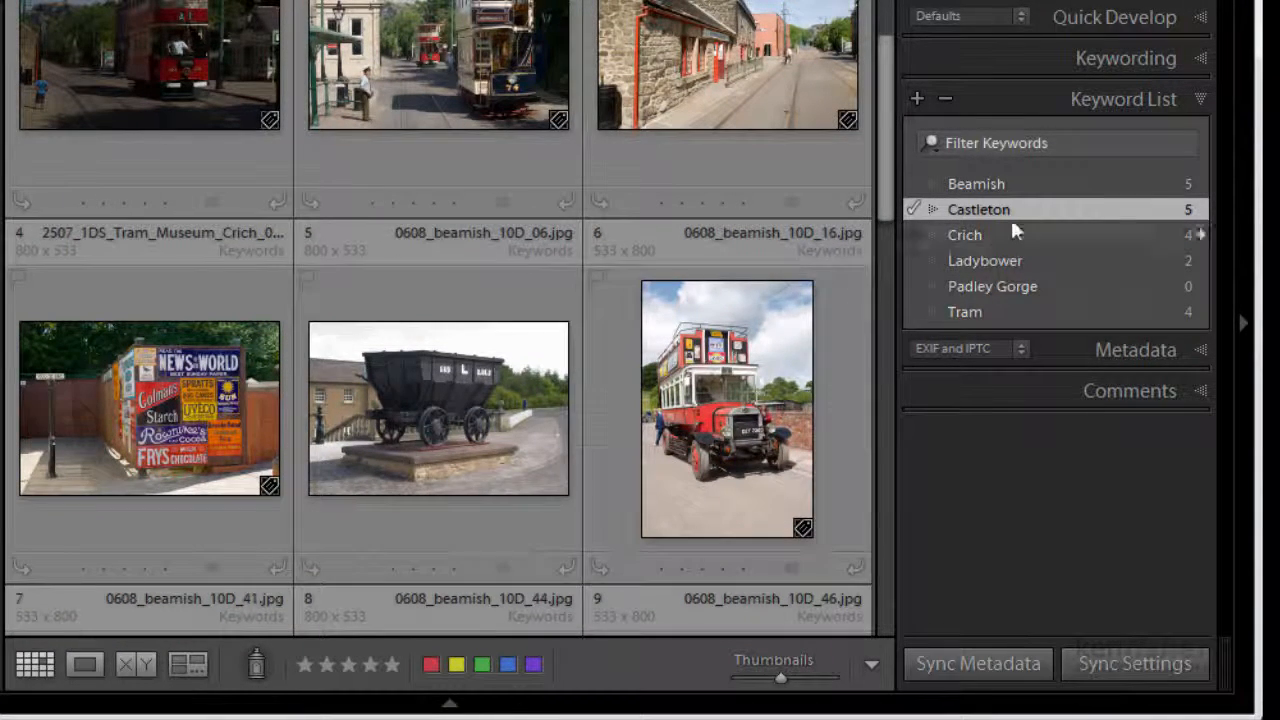
Tag the coal wagon photo with Beamish, bringing Beamish to six photos
click(992, 183)
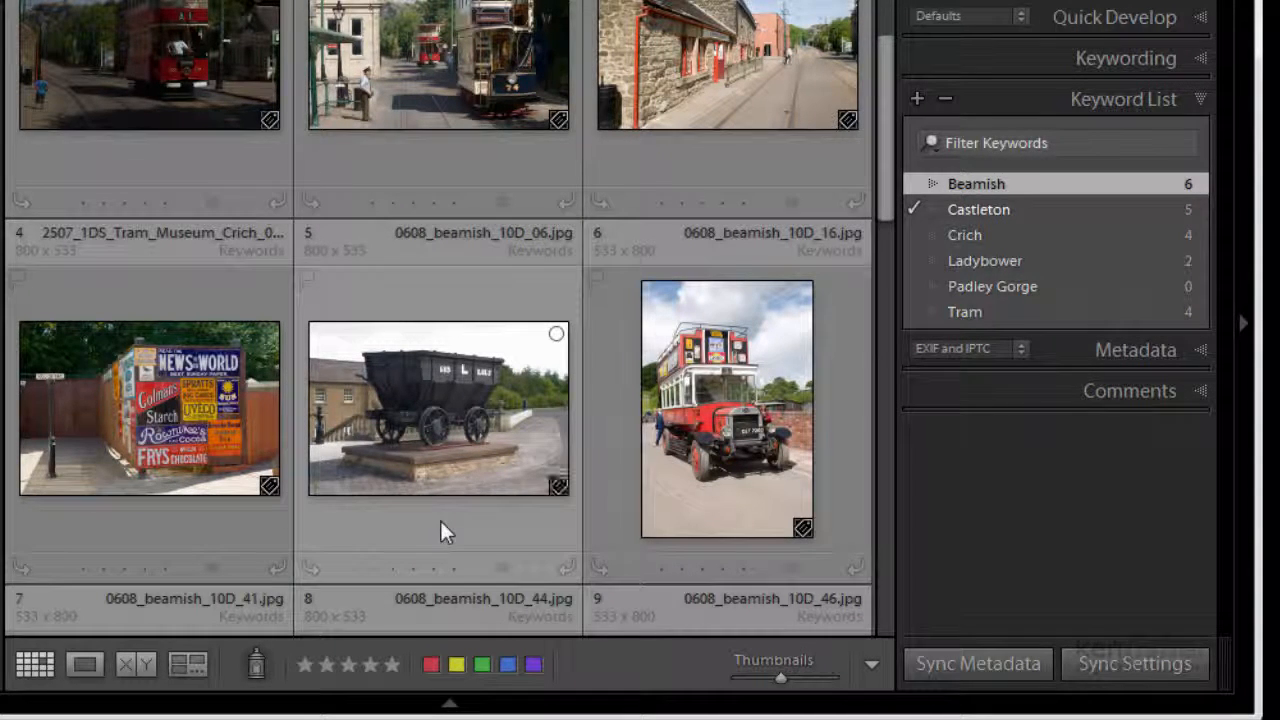
drag(884, 205, 892, 150)
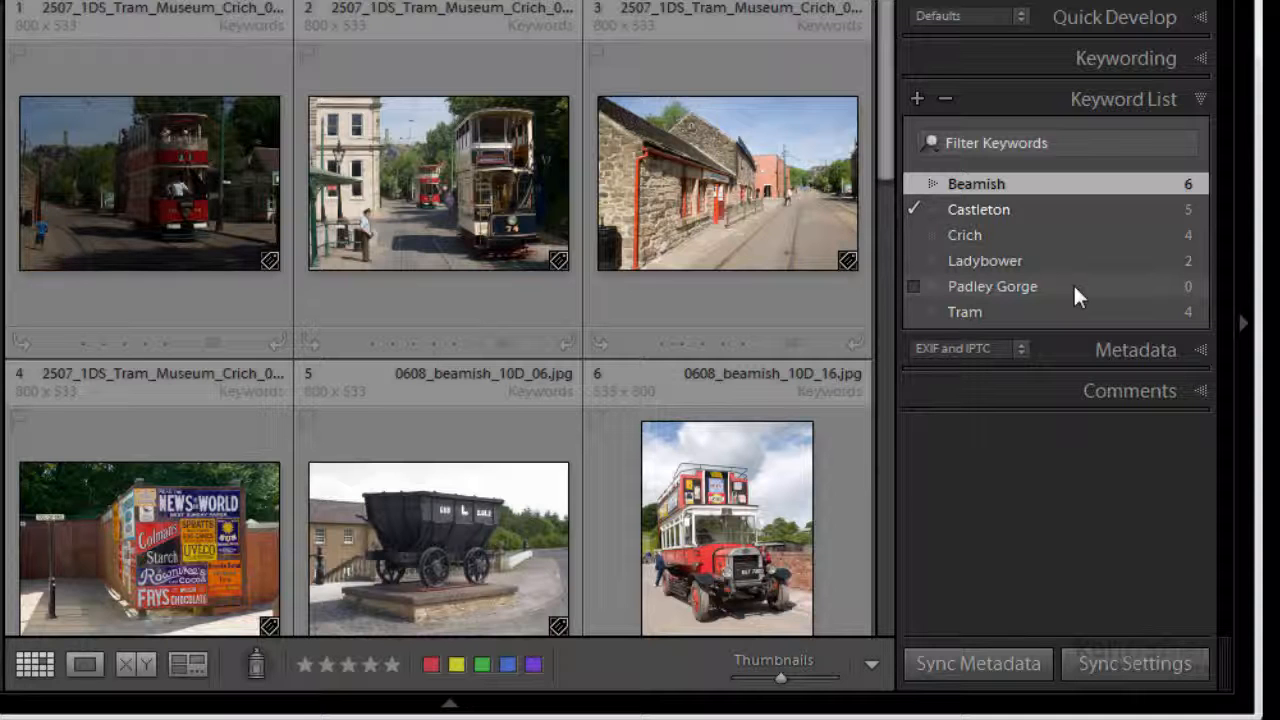
Create a new keyword named Derbyshire in the Keyword List
click(916, 97)
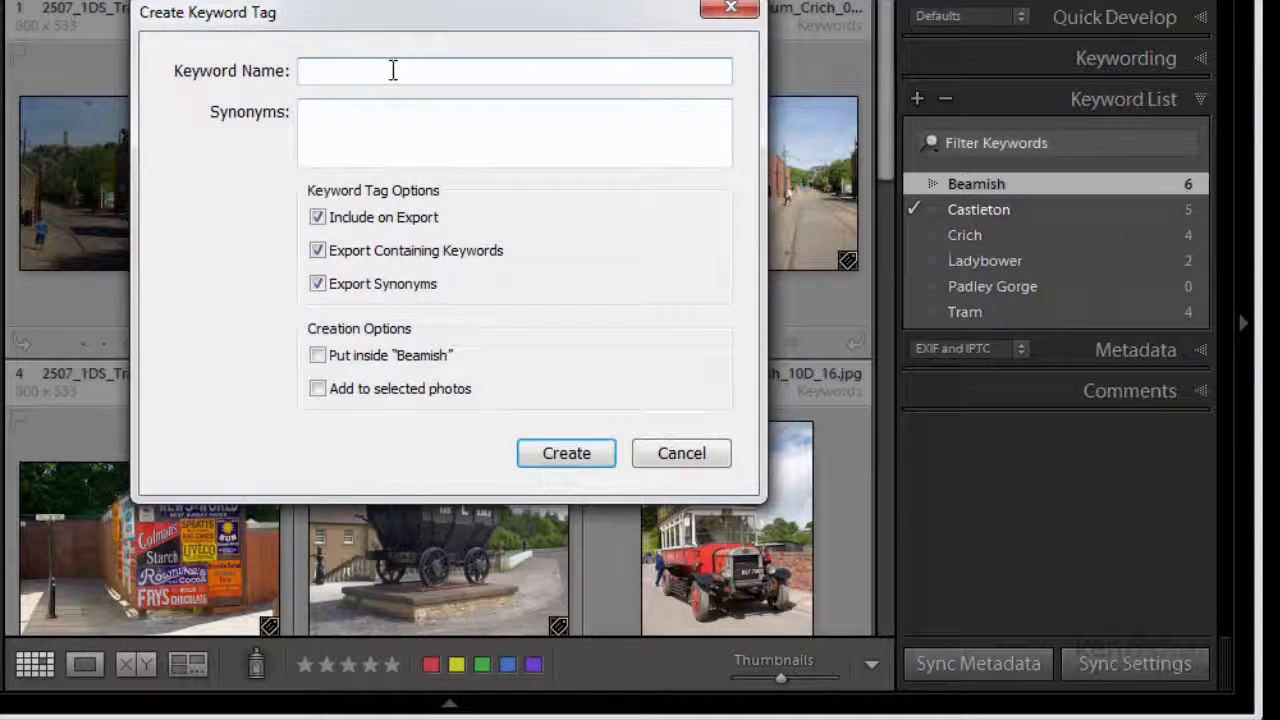
text(Der)
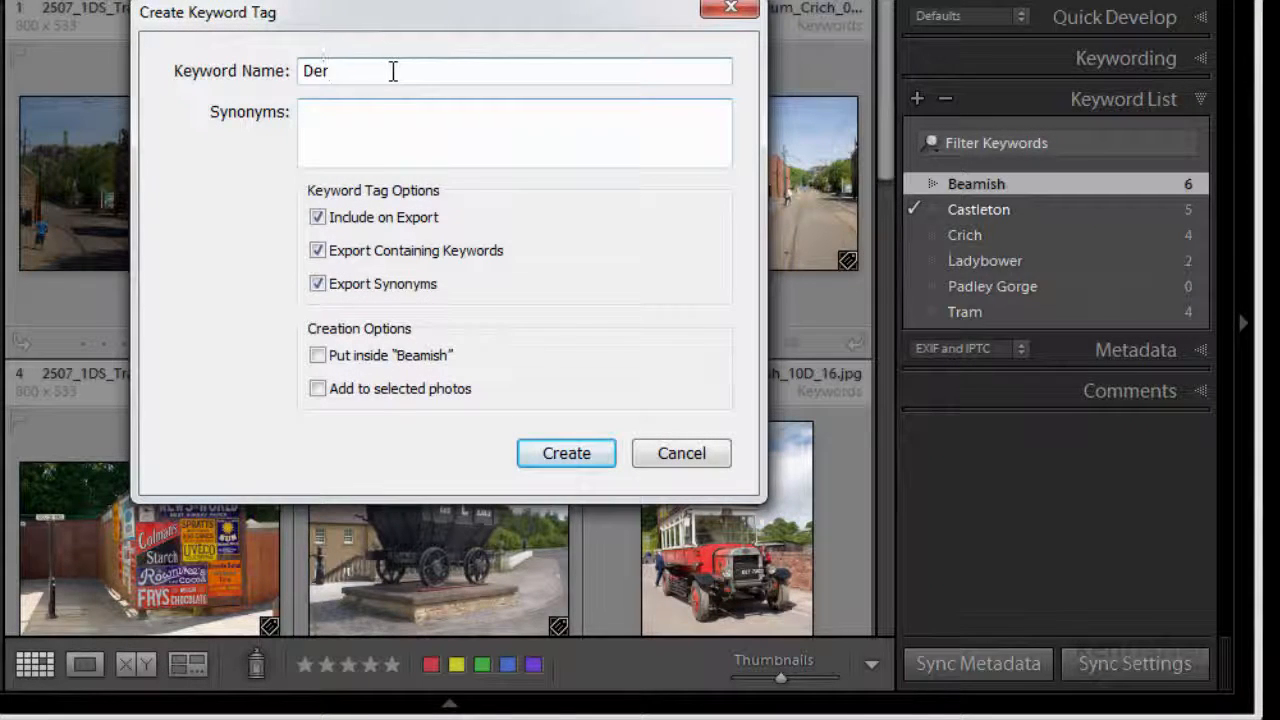
text(byshi)
text(re)
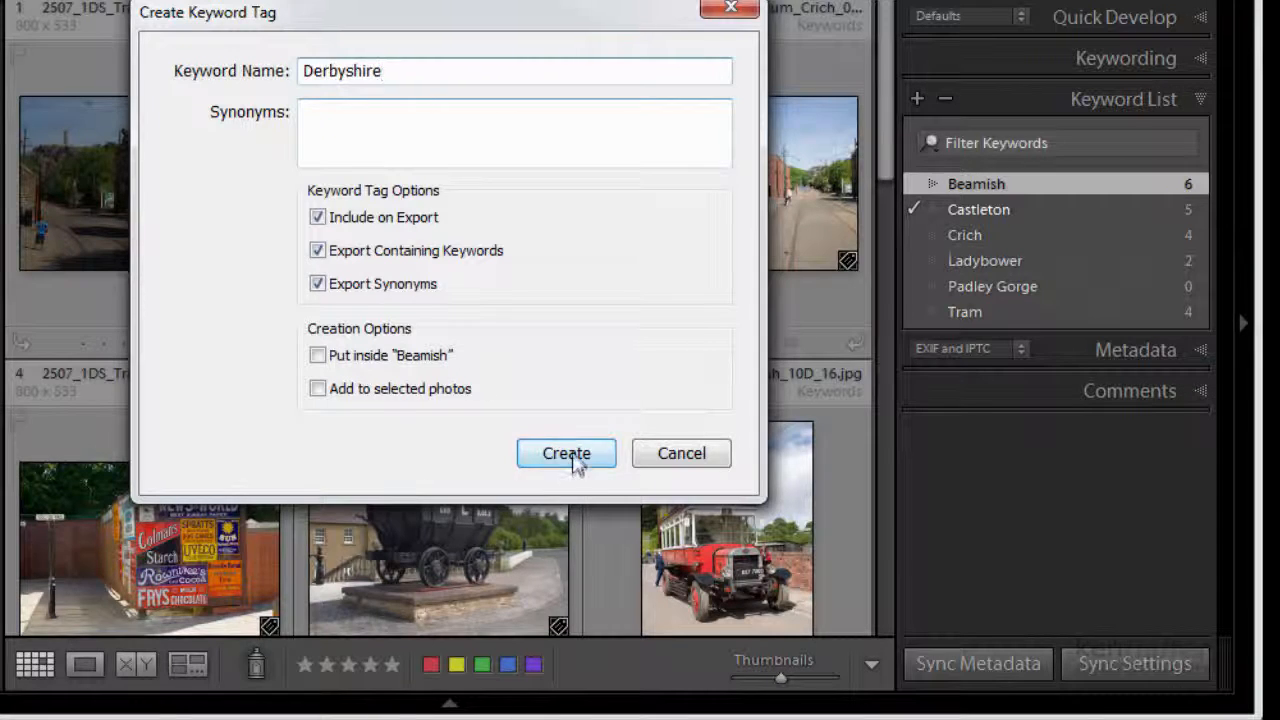
click(566, 453)
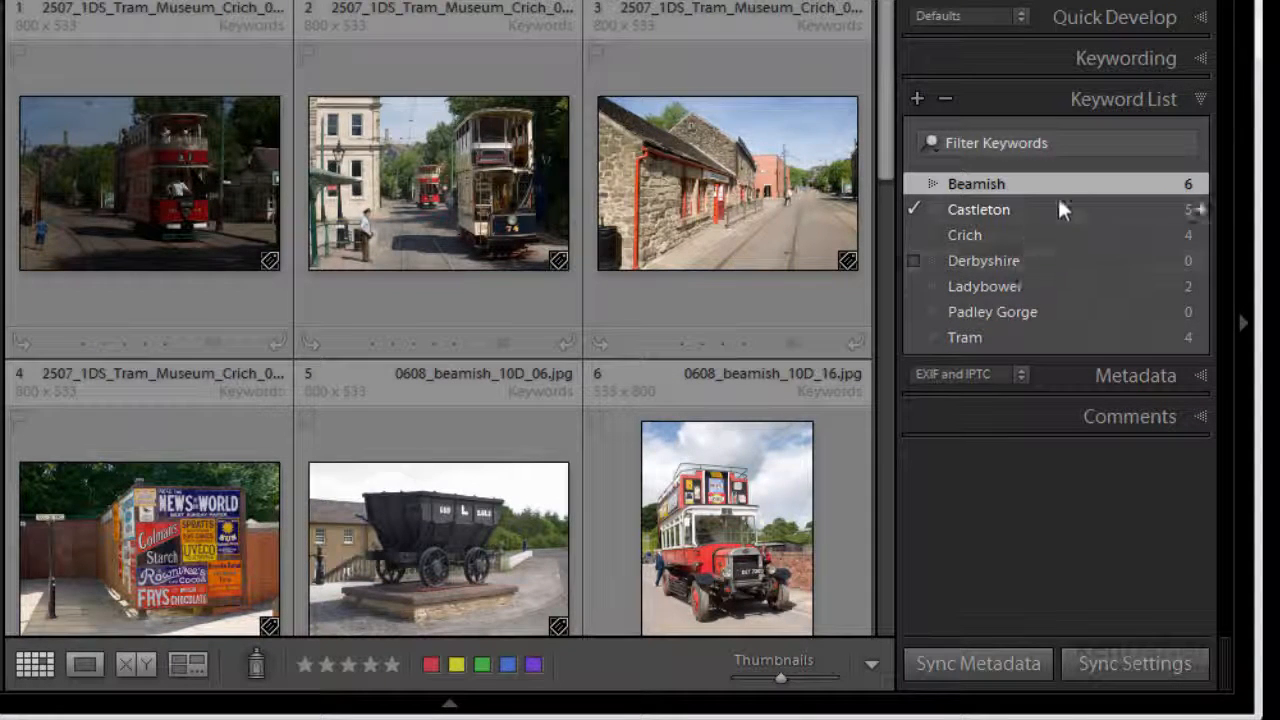
Move Ladybower, Padley Gorge and Castleton inside Derbyshire and expand it to show the nesting
click(1004, 284)
drag(1006, 286, 1012, 266)
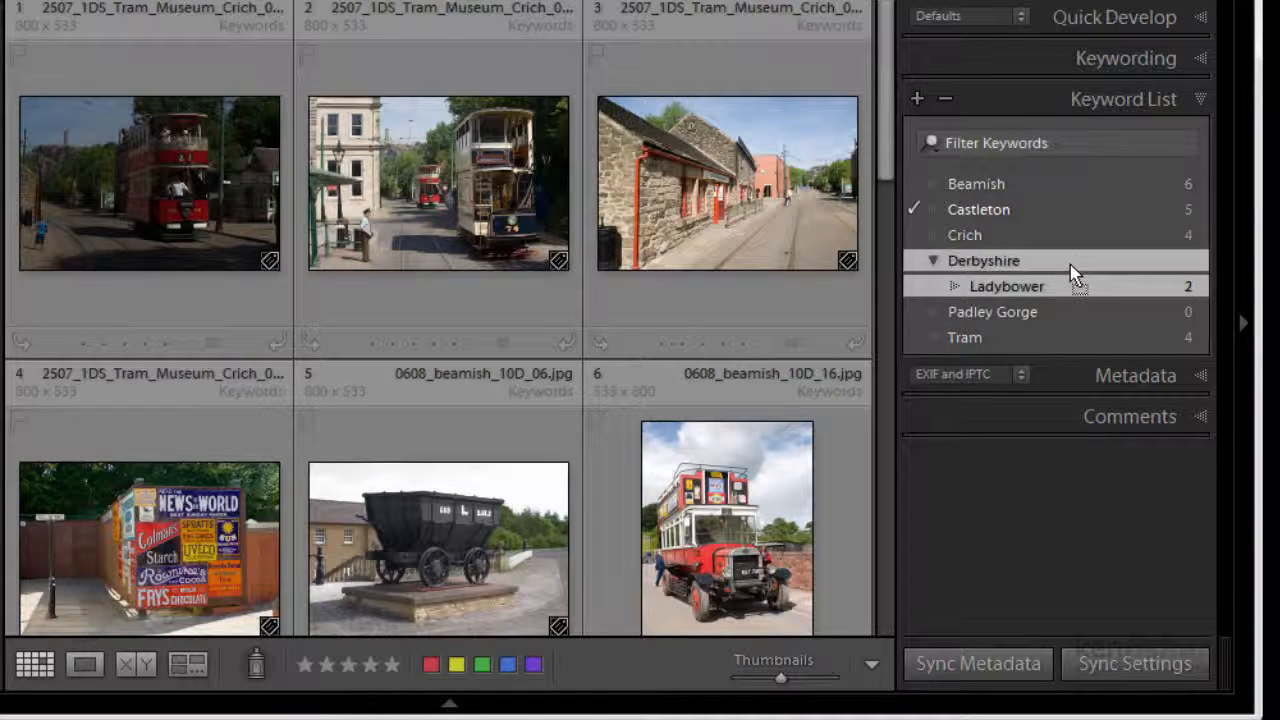
drag(1072, 270, 1068, 264)
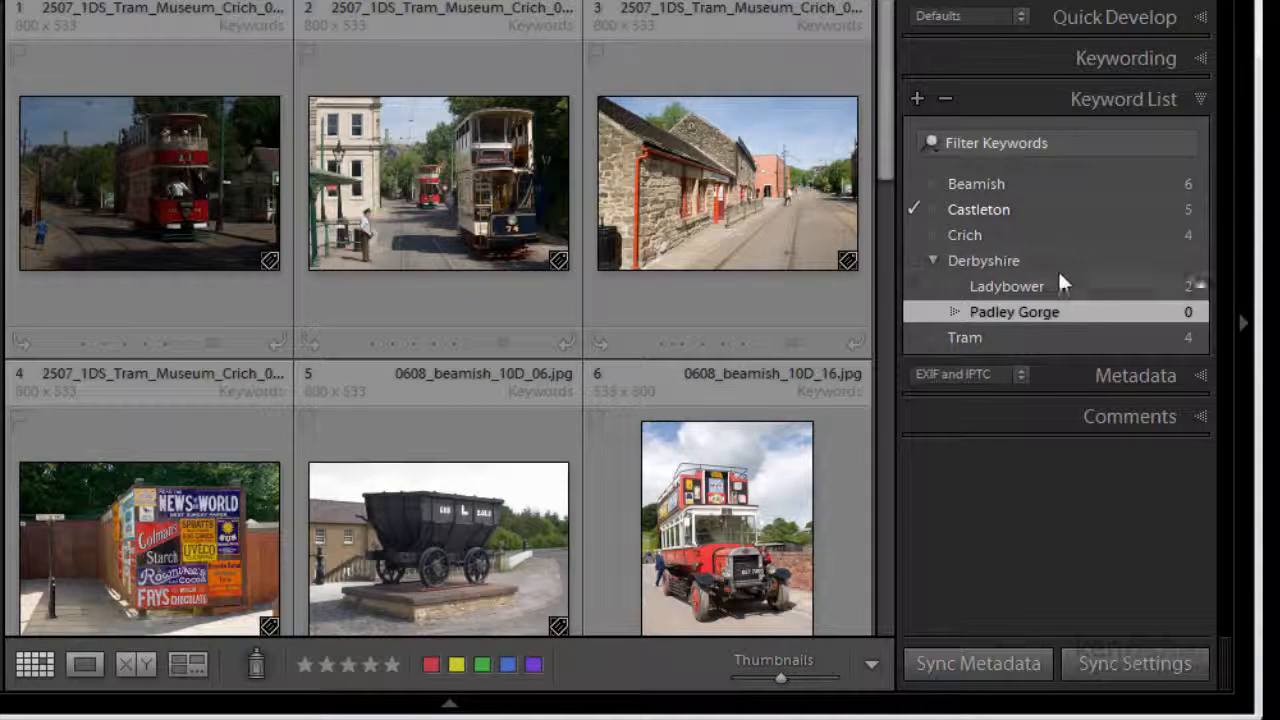
drag(1019, 207, 1043, 266)
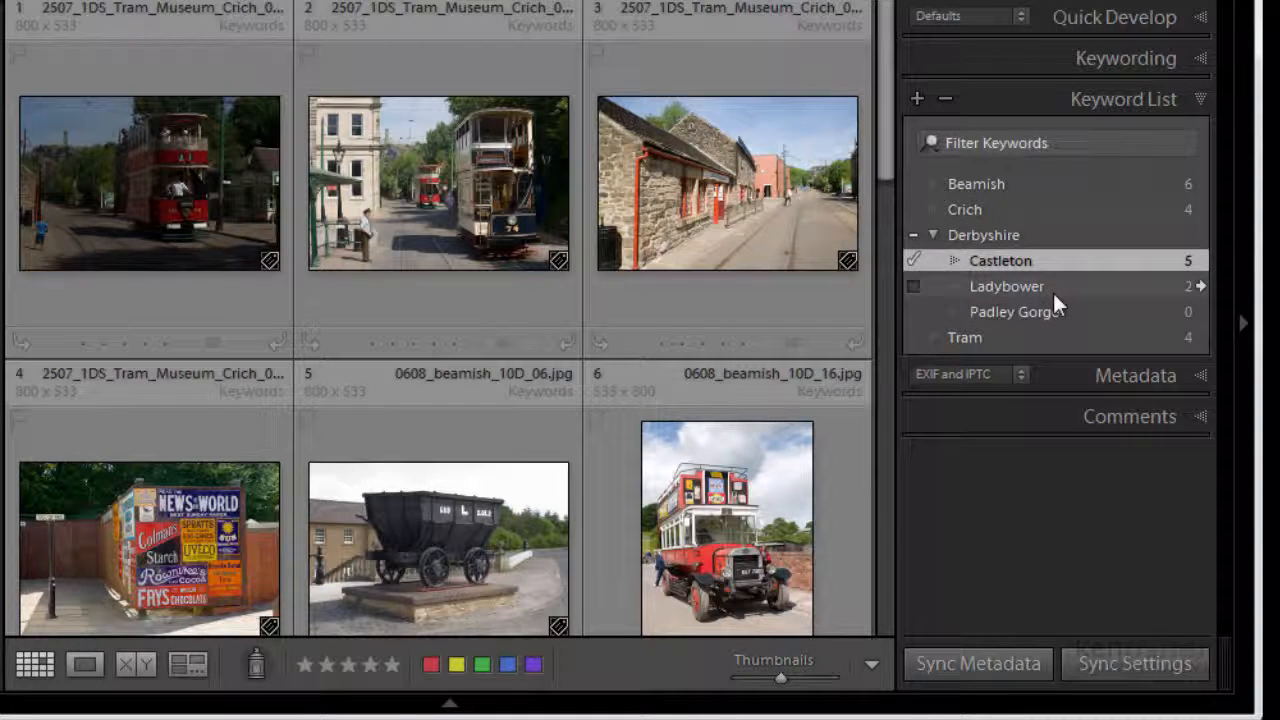
click(934, 234)
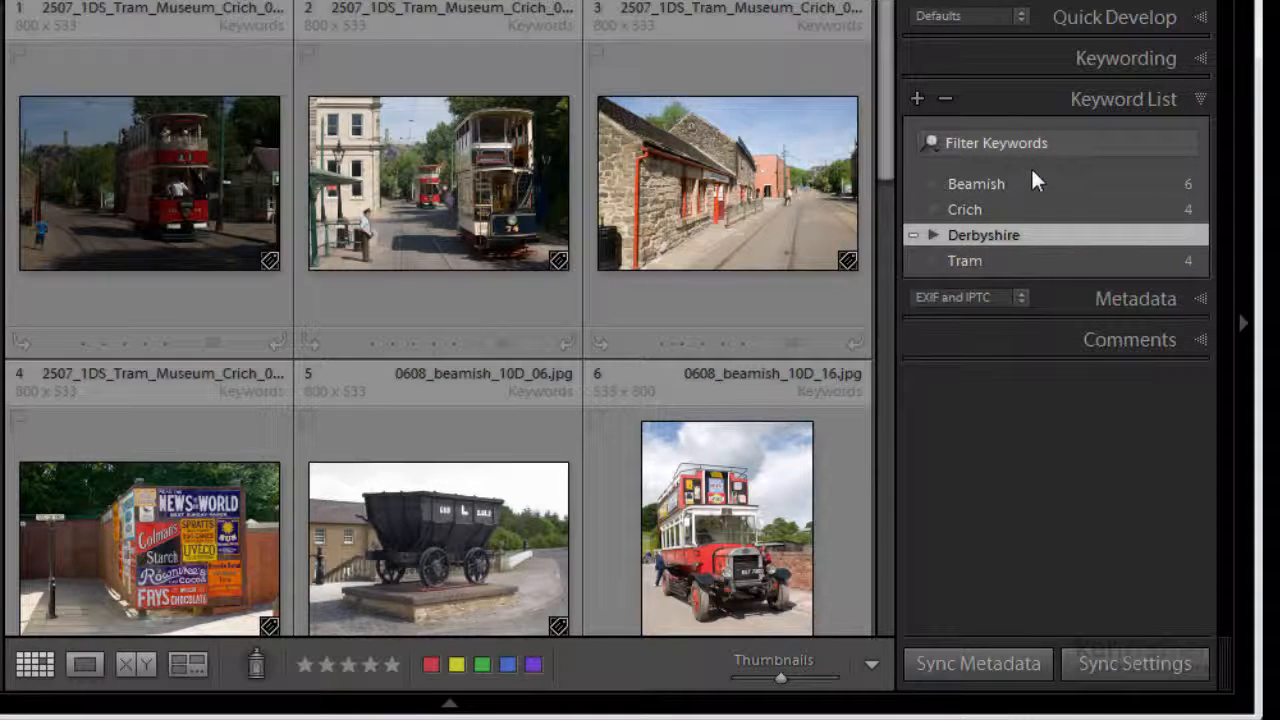
mouse_move(1000, 260)
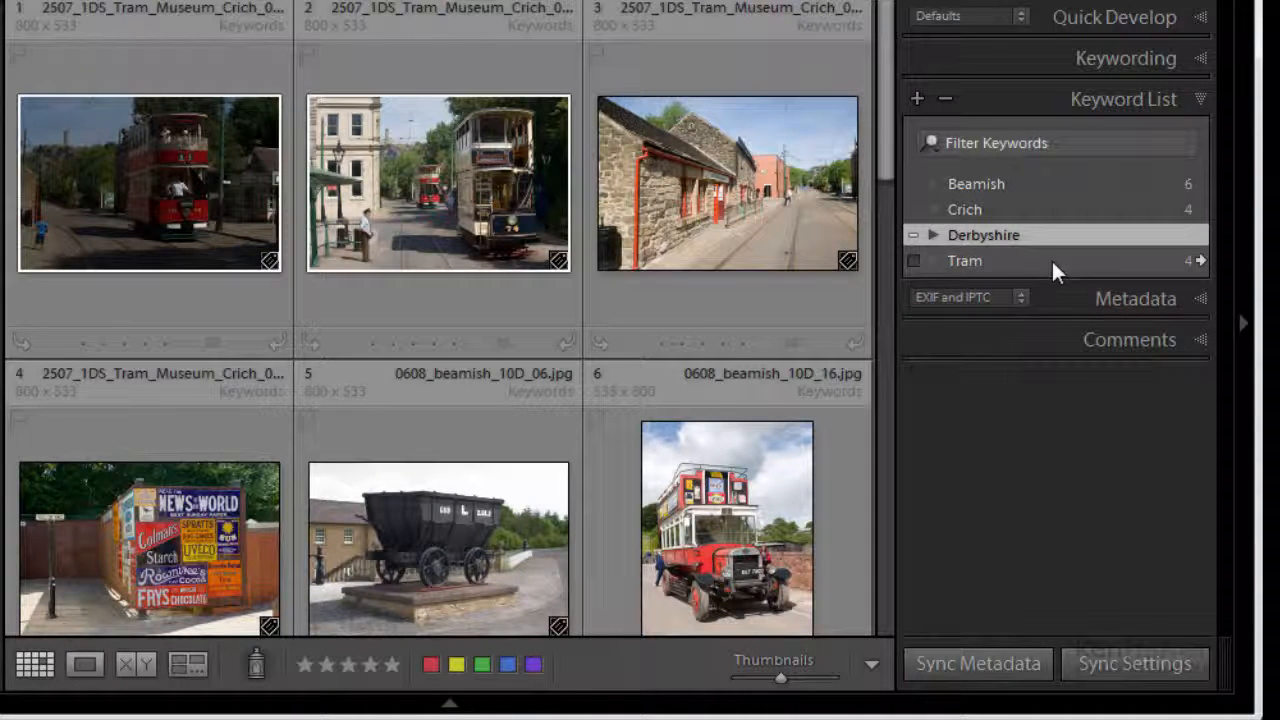
click(934, 233)
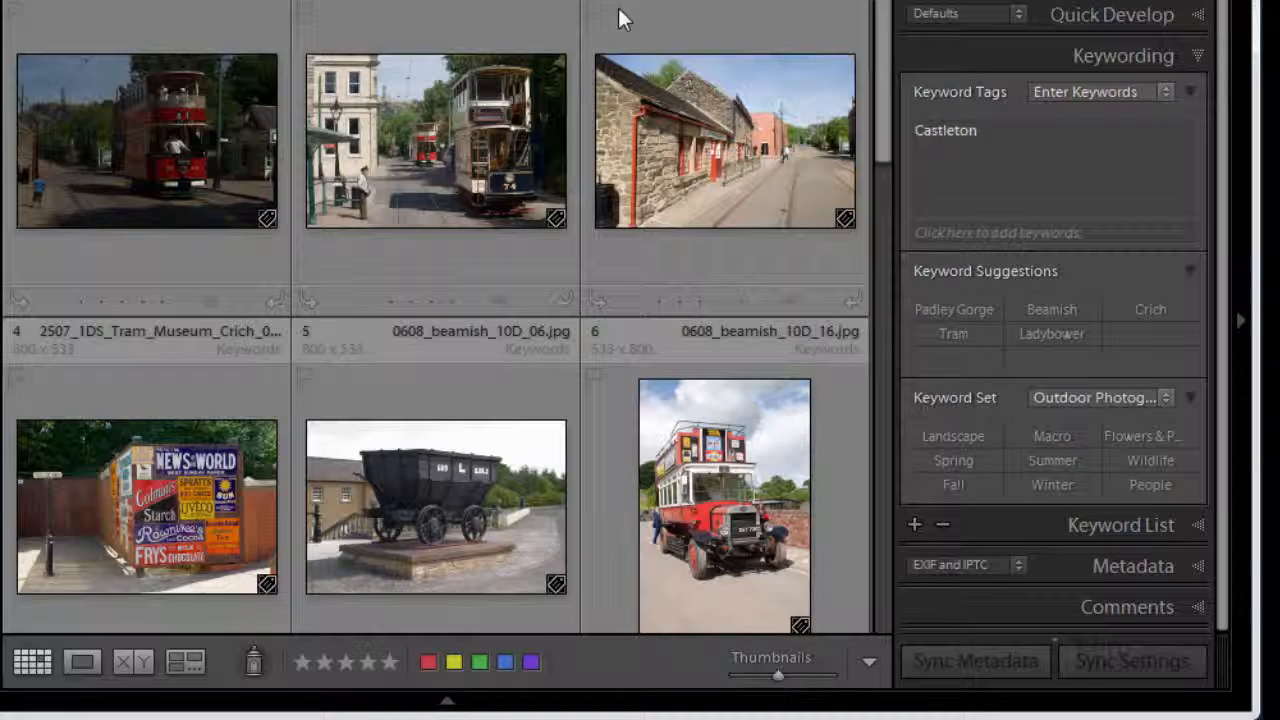
scroll(618, 8, up, 3)
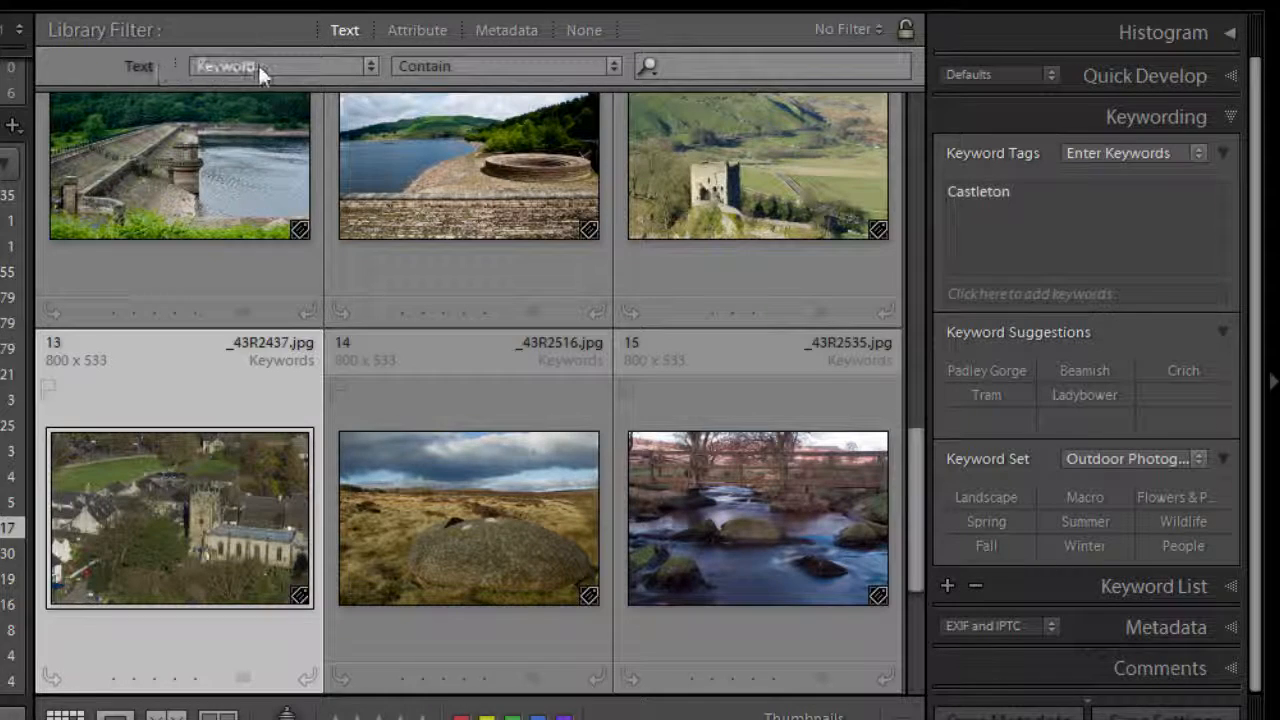
Keep the Text filter targeting Keywords with the Contain rule, ready for search text
click(372, 68)
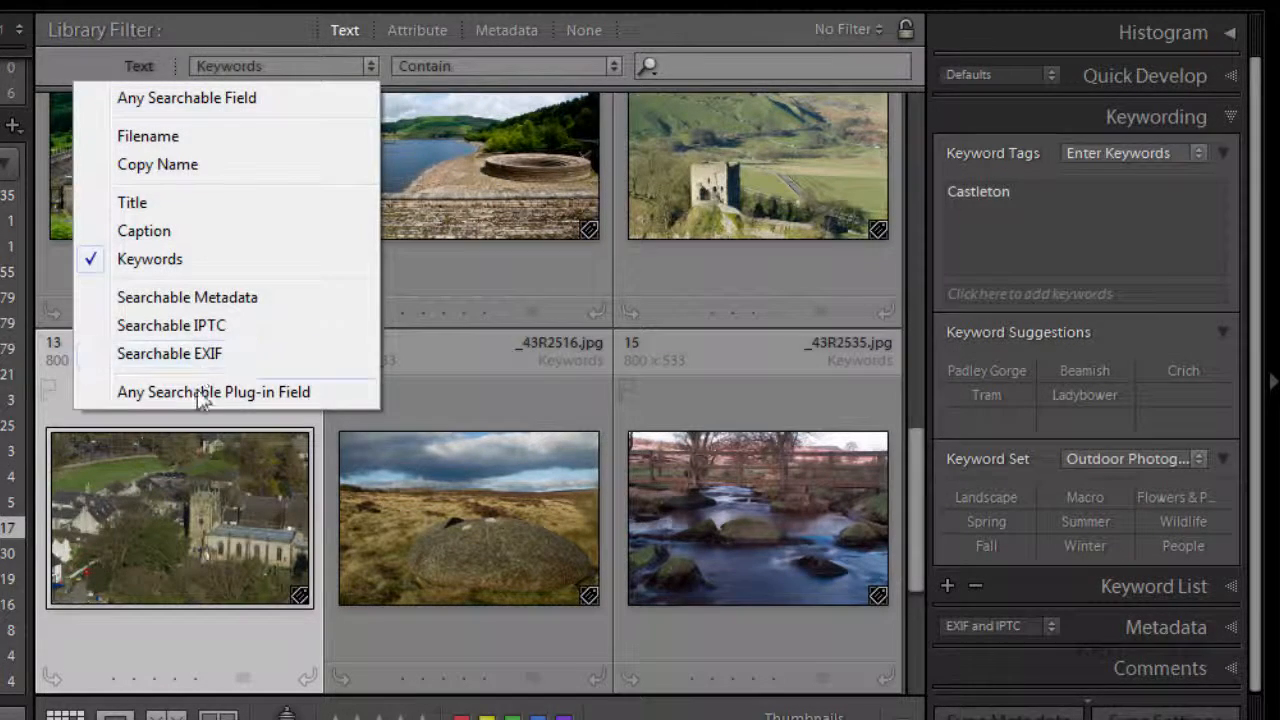
click(150, 259)
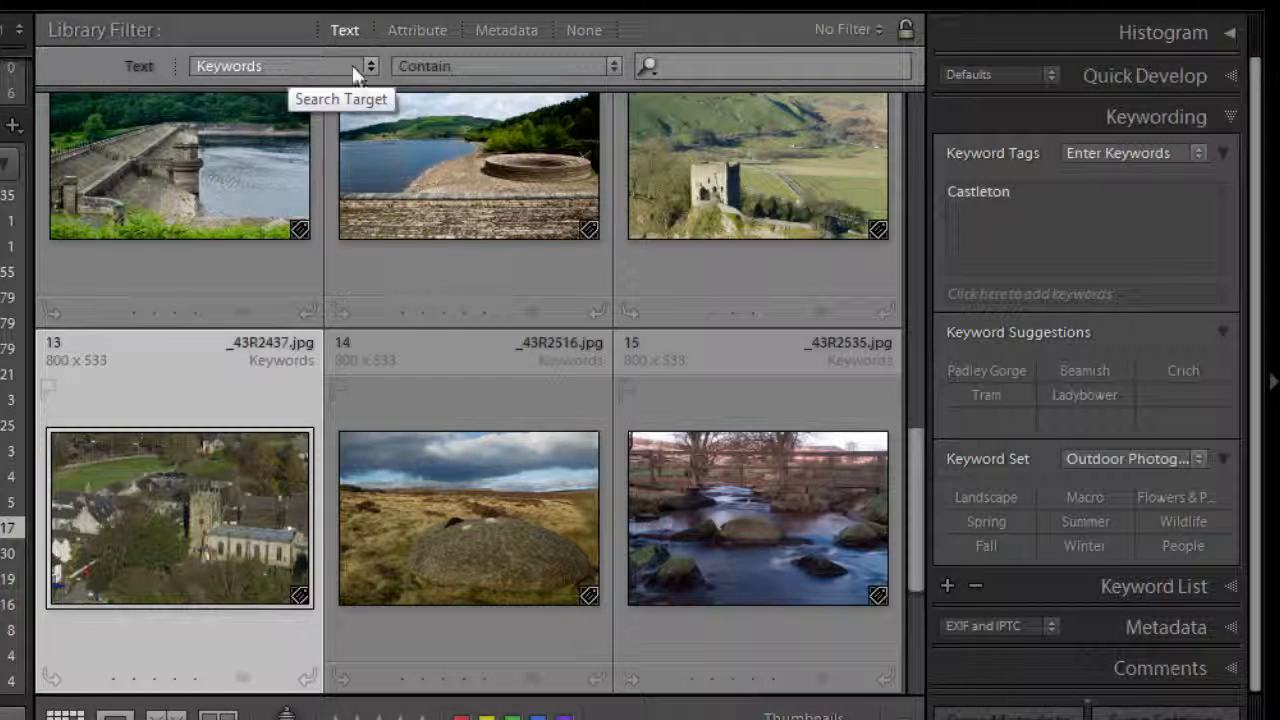
click(613, 68)
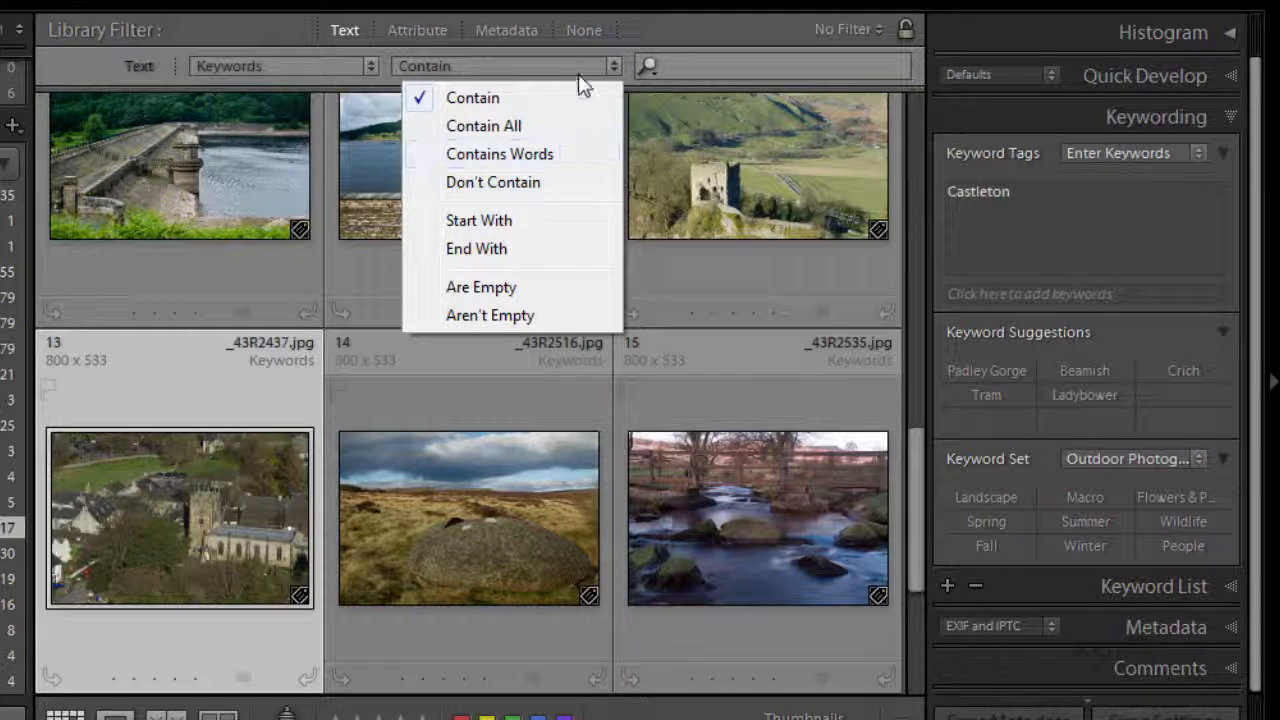
click(611, 65)
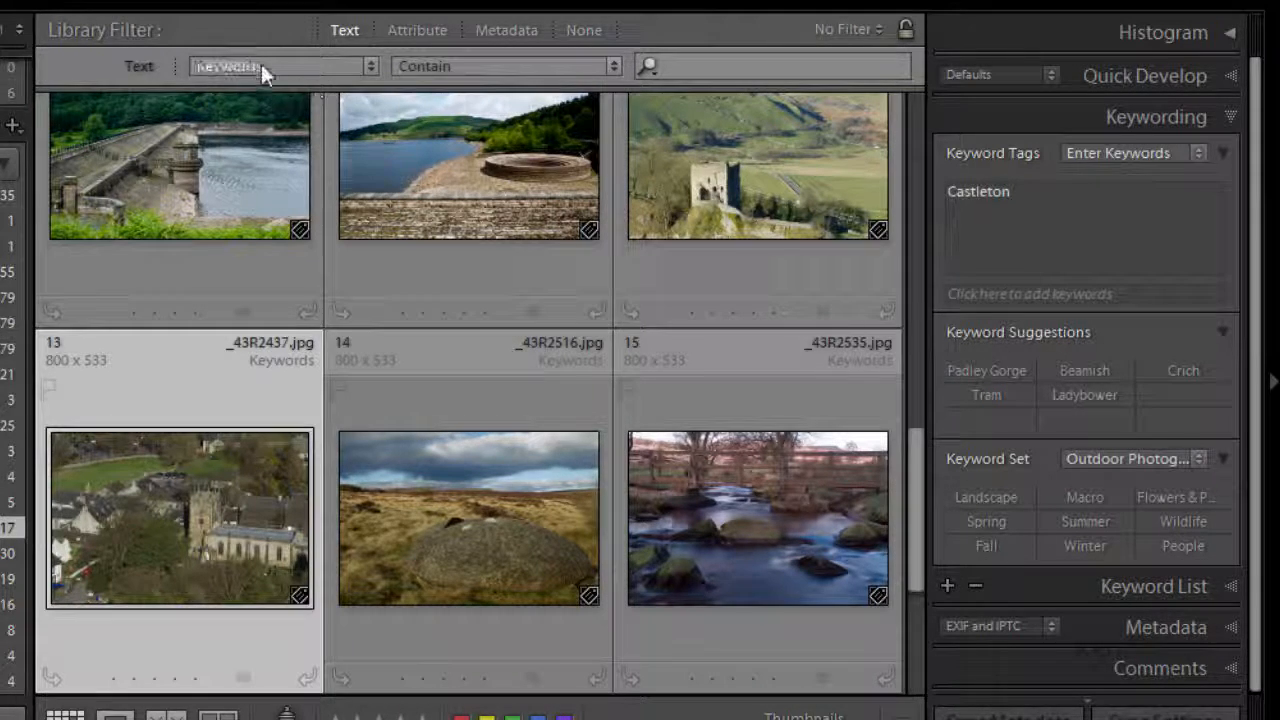
click(720, 66)
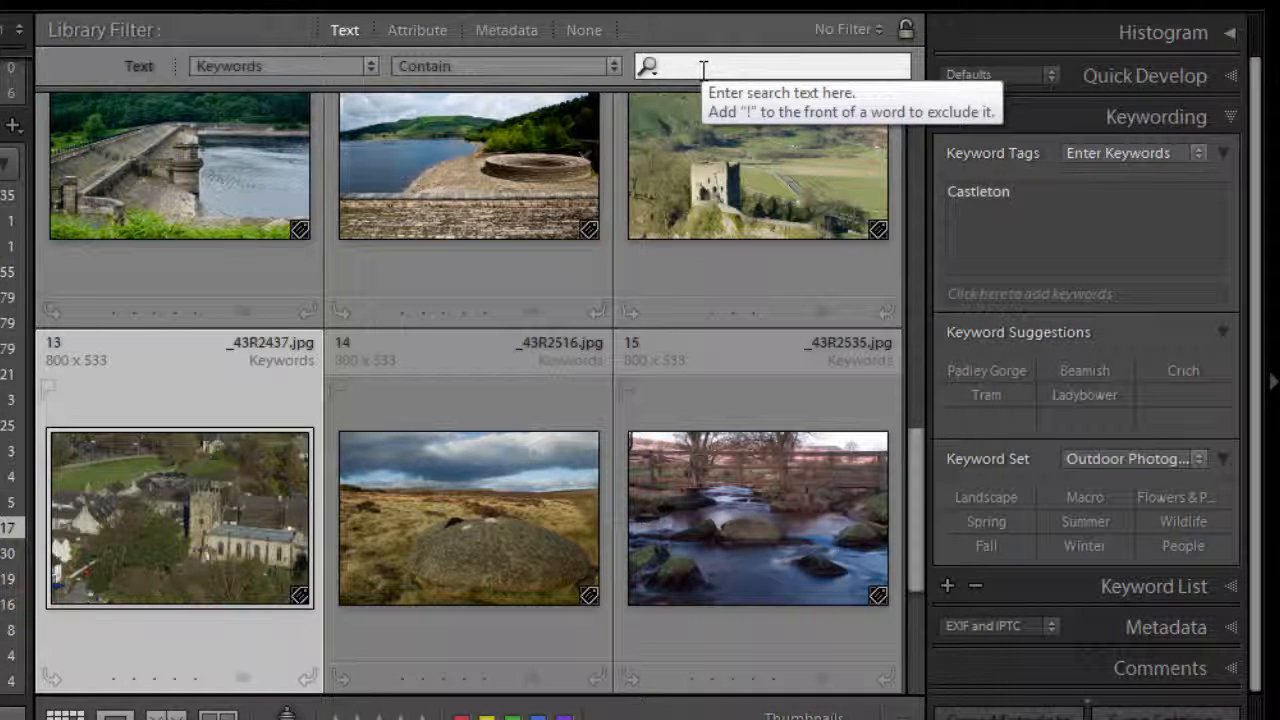
text(Tram)
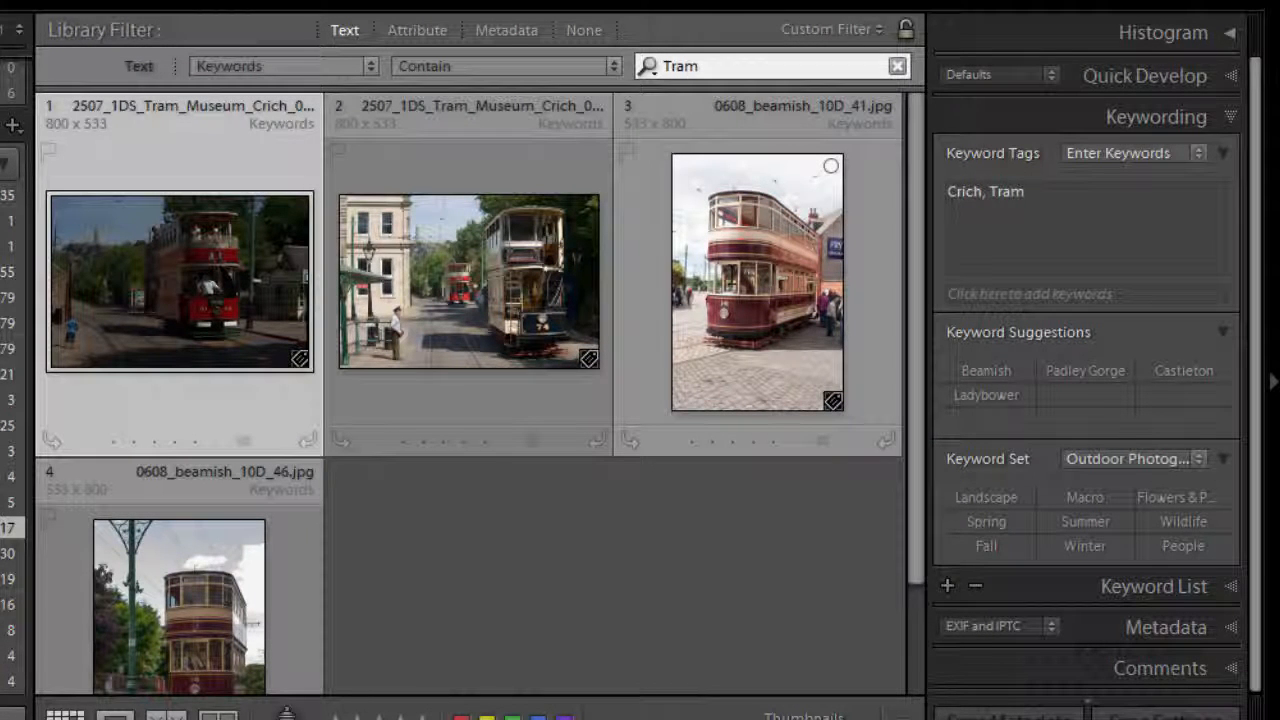
Search keywords for crich, then derb, then ladybower, and finally clear the search
key(BackSpace)
key(BackSpace)
key(BackSpace)
key(BackSpace)
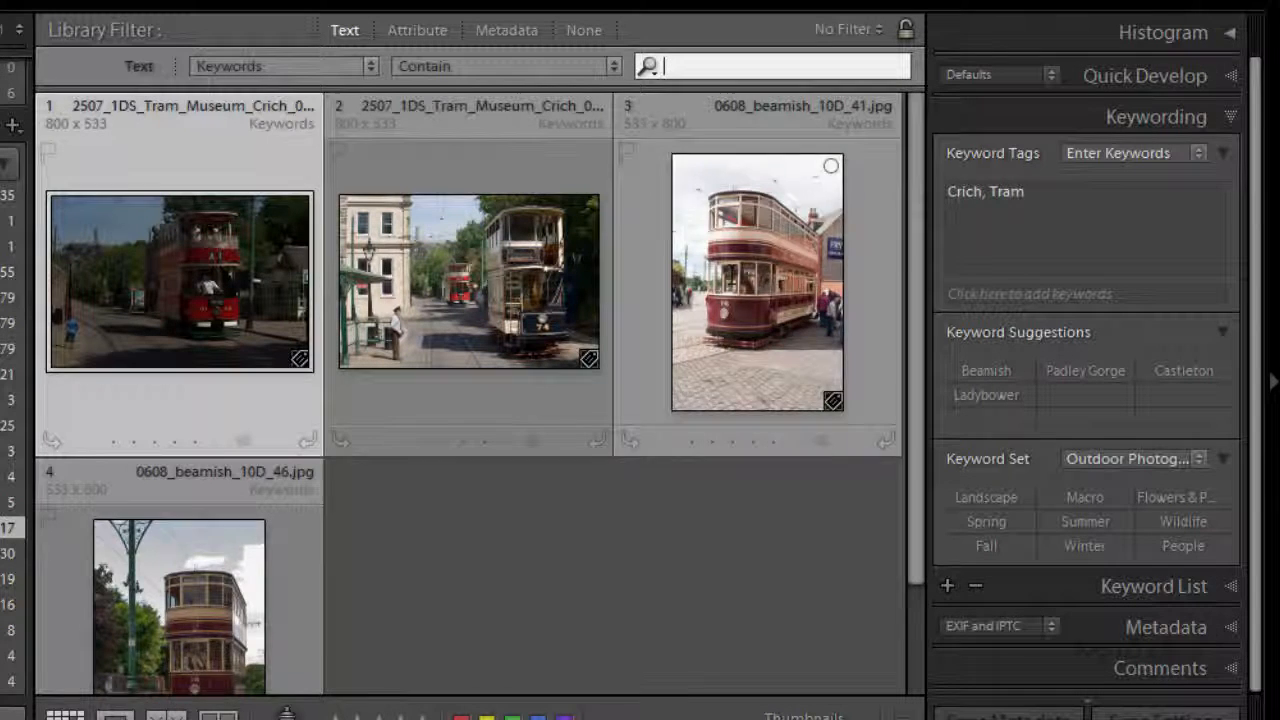
text(crich)
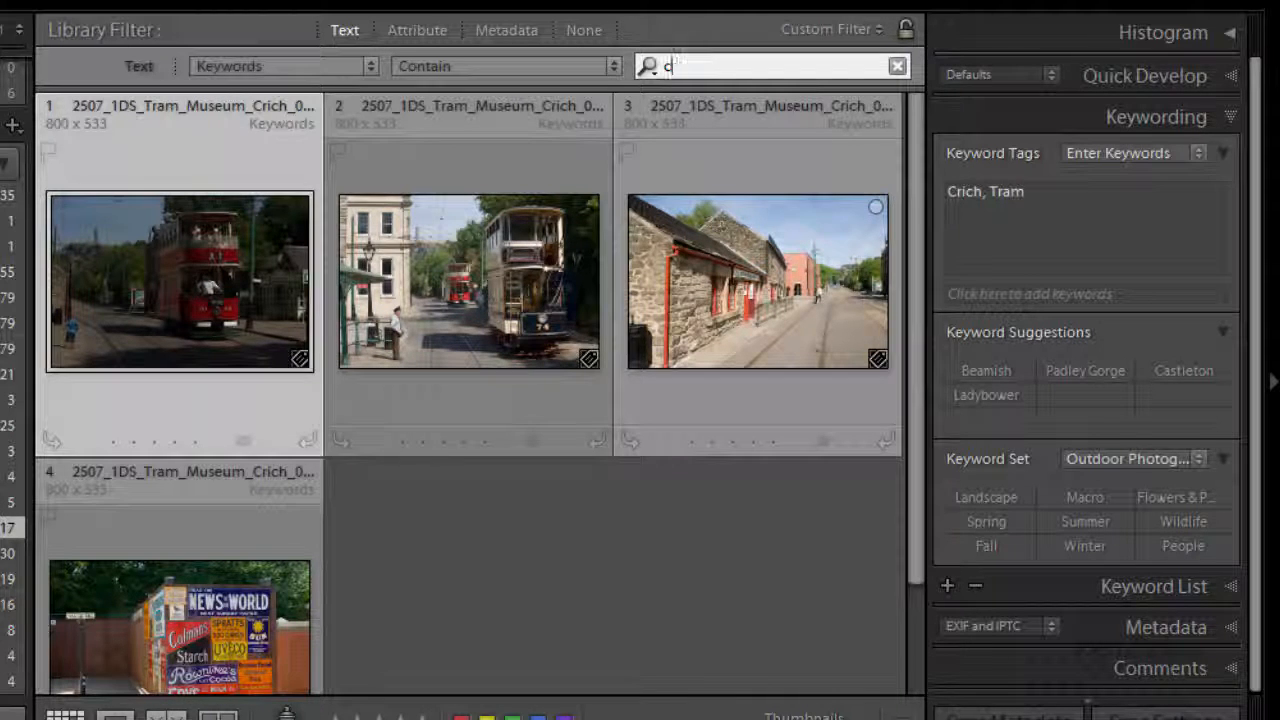
key(BackSpace)
text(de)
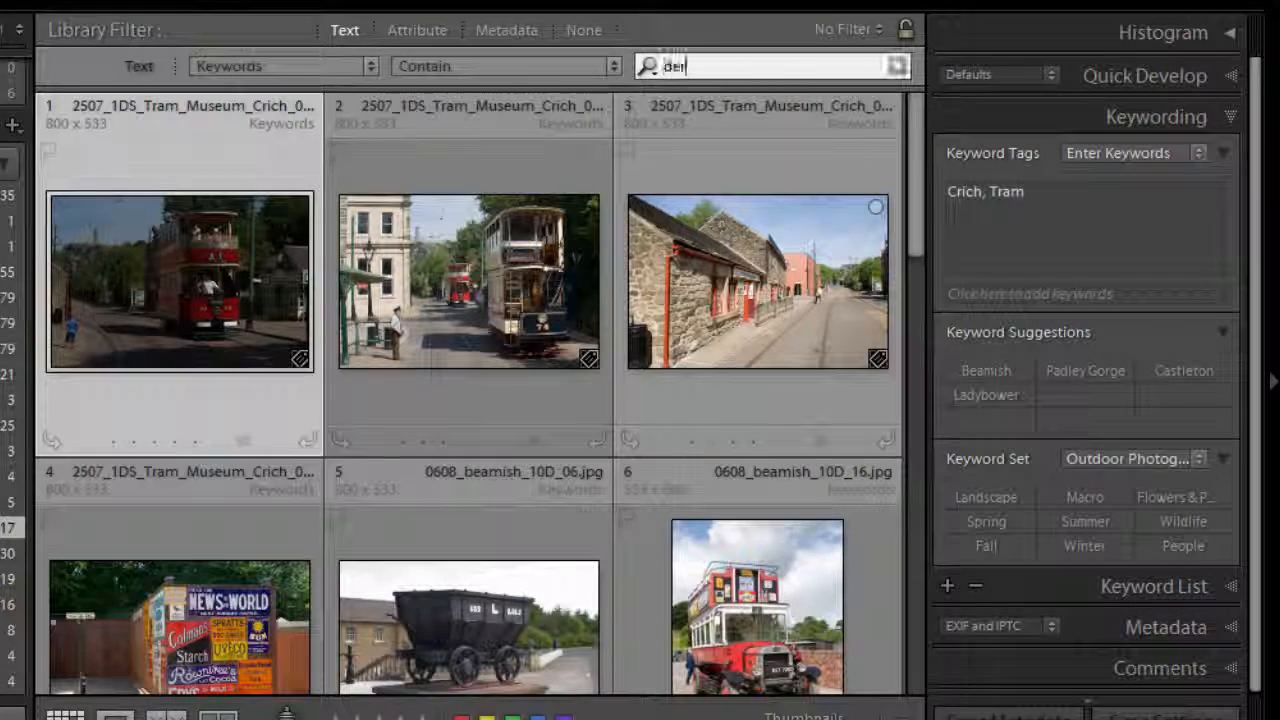
text(rb)
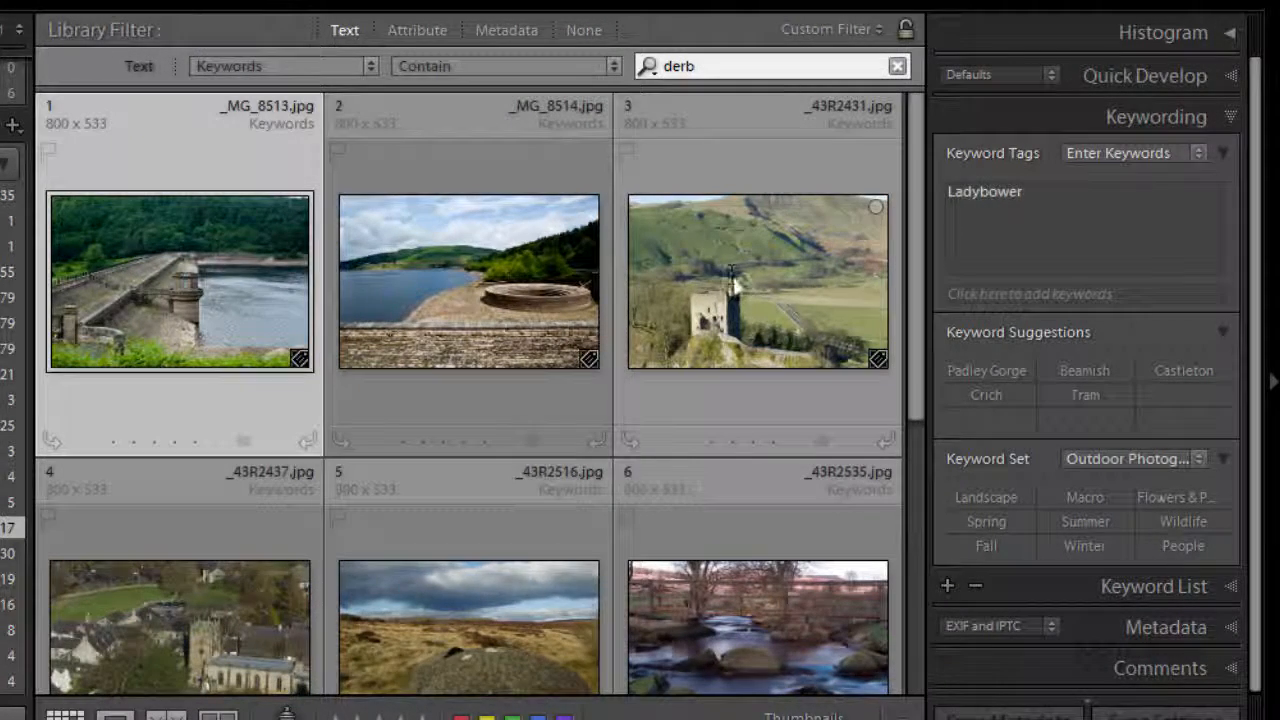
mouse_move(921, 245)
mouse_down()
mouse_move(932, 354)
mouse_move(933, 234)
mouse_up()
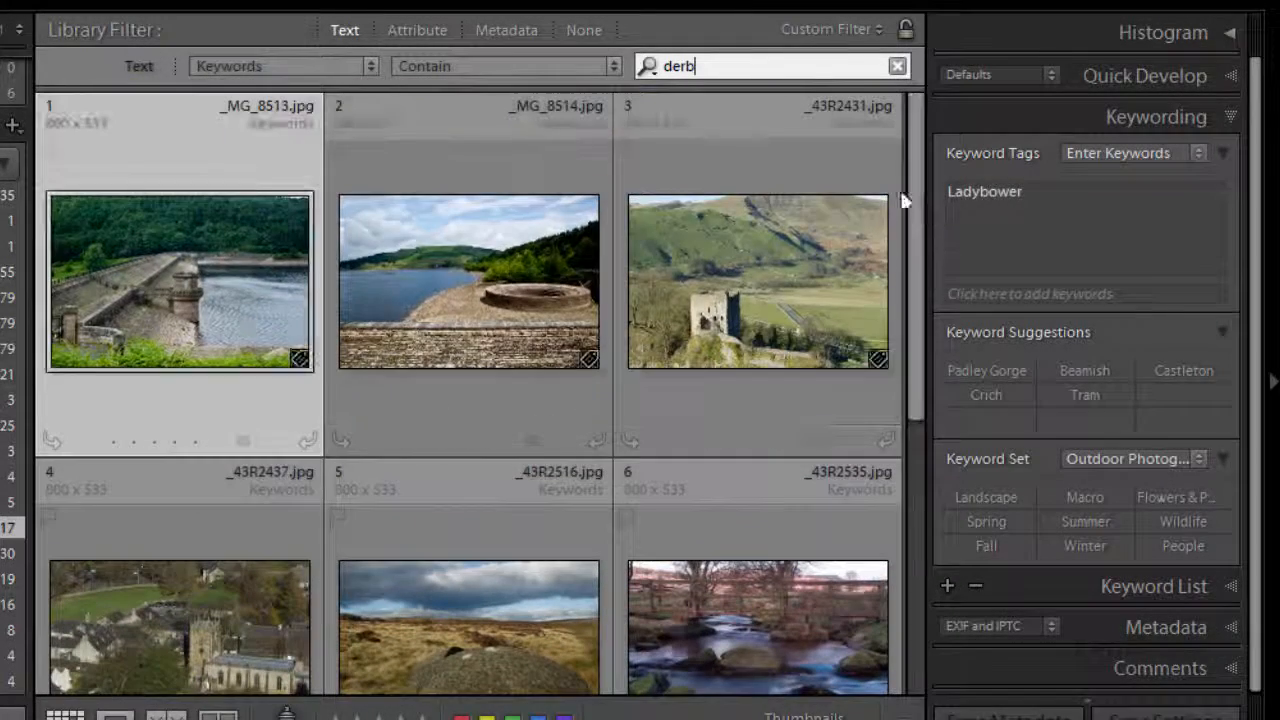
drag(709, 66, 630, 66)
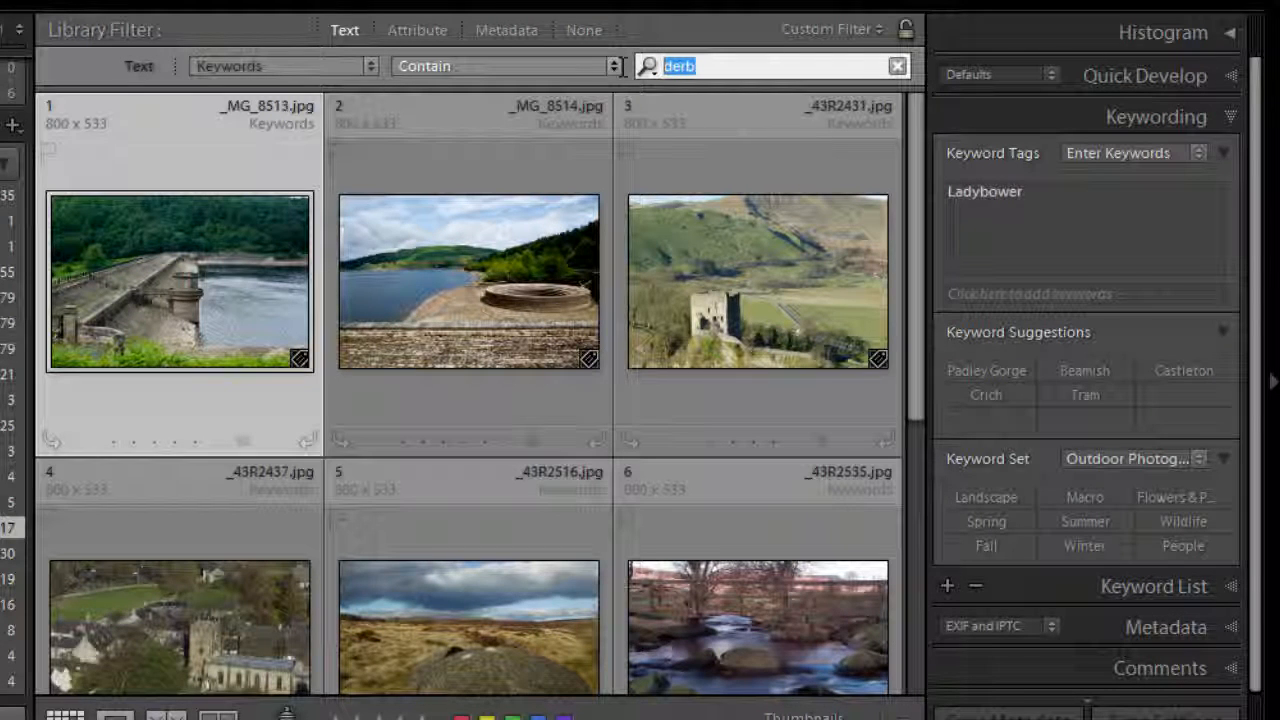
text(lady)
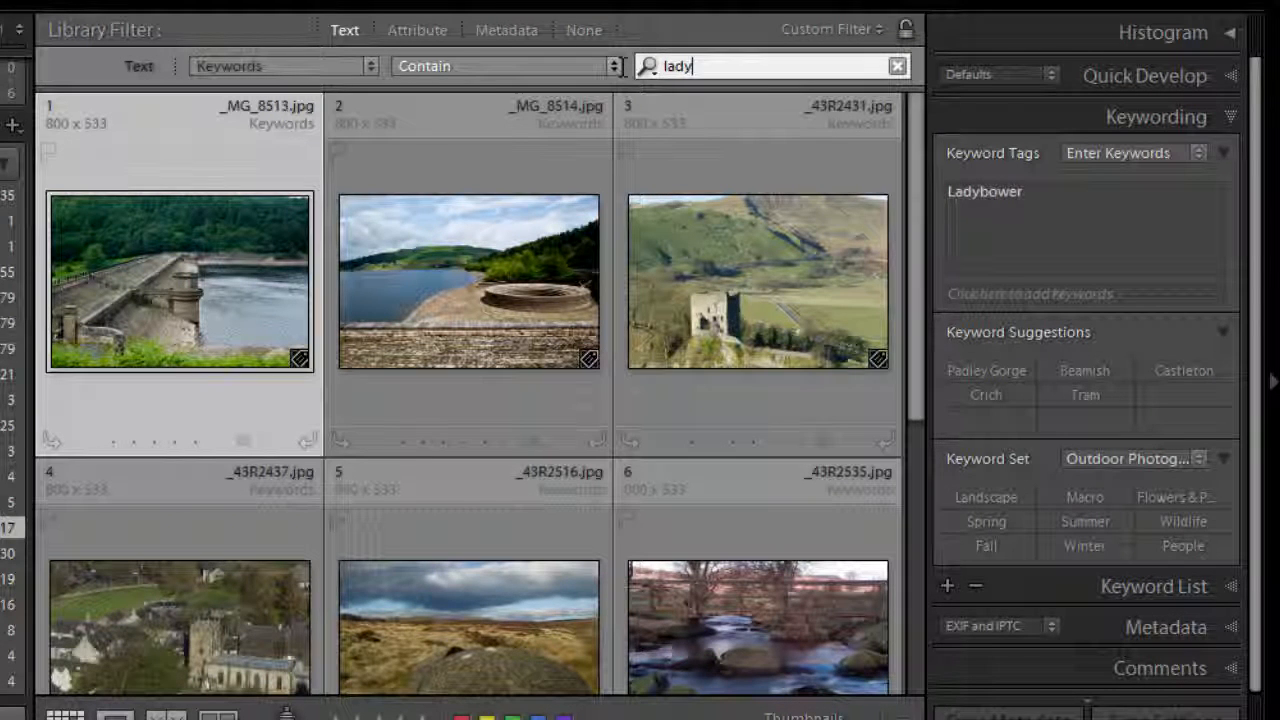
text(bower)
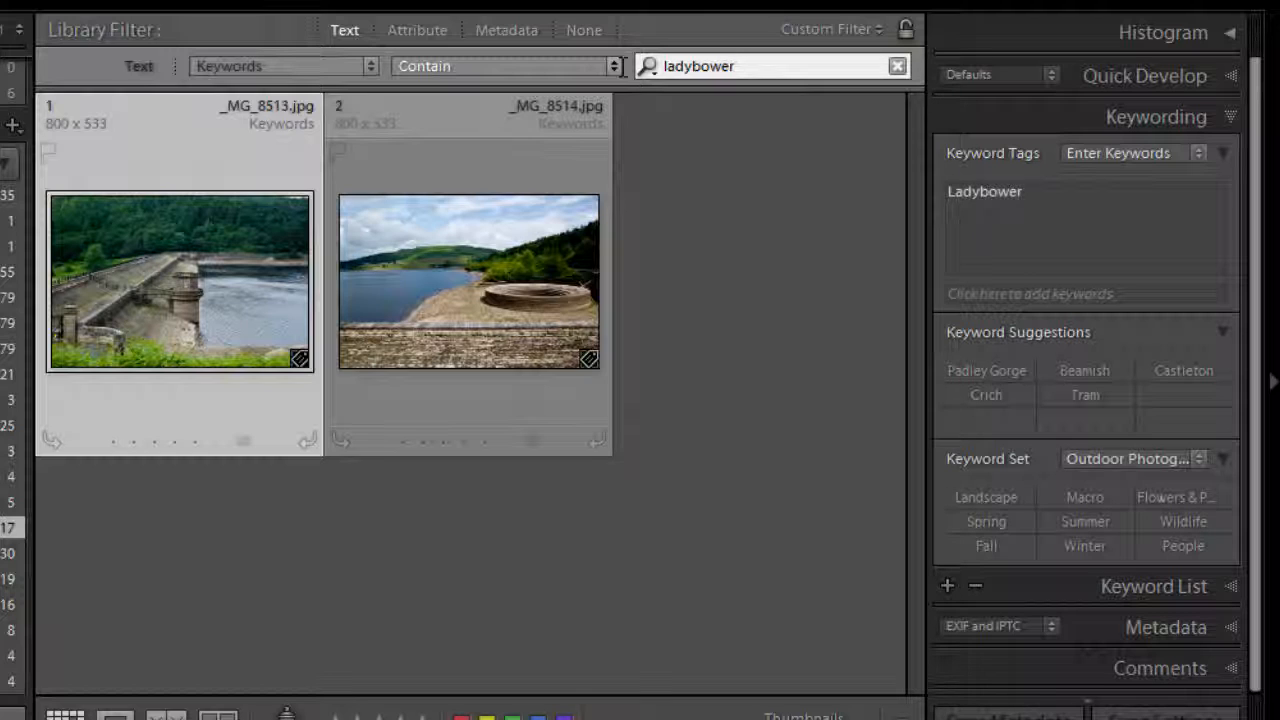
click(897, 66)
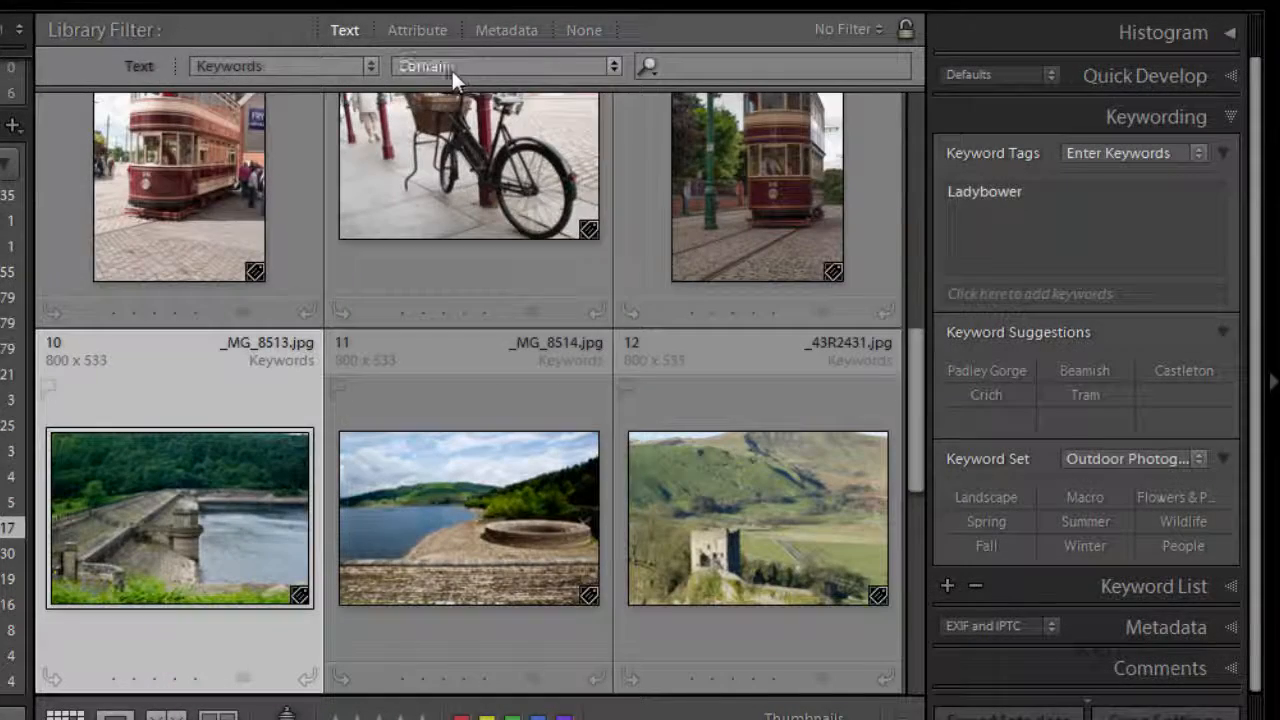
drag(915, 395, 915, 125)
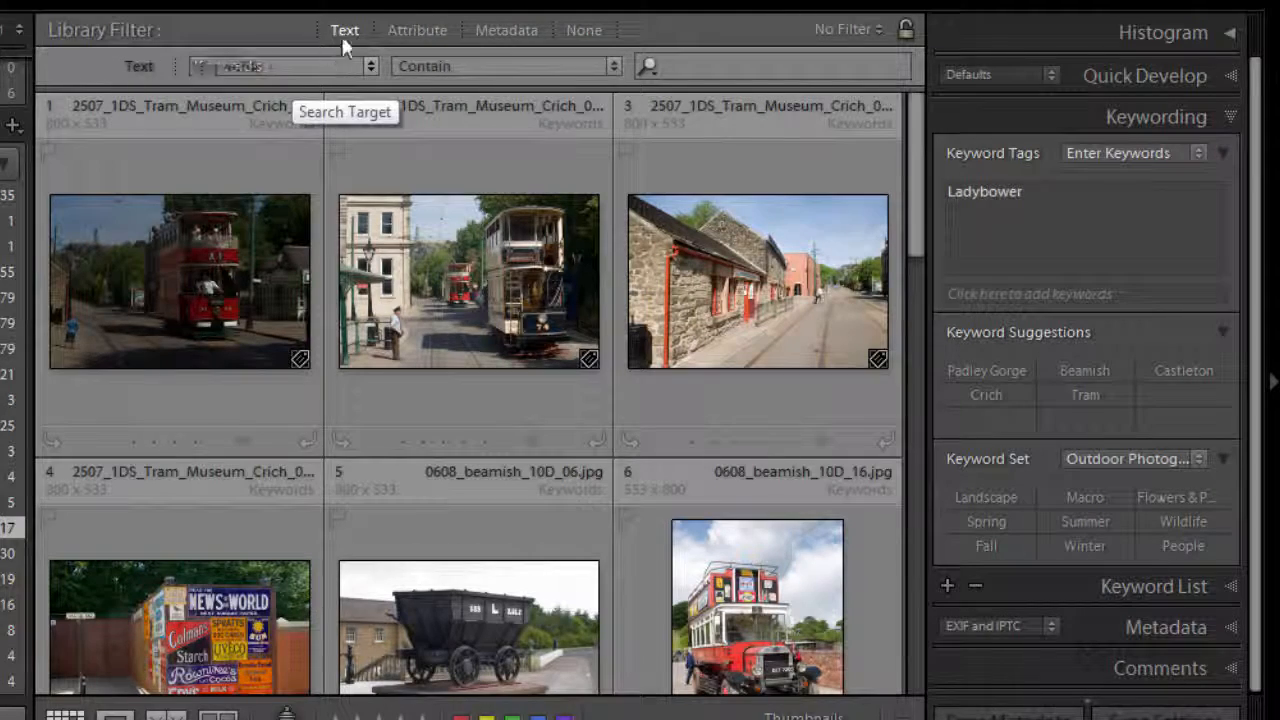
Switch from Attribute to Metadata filtering and keep the first column listing Keyword
click(422, 30)
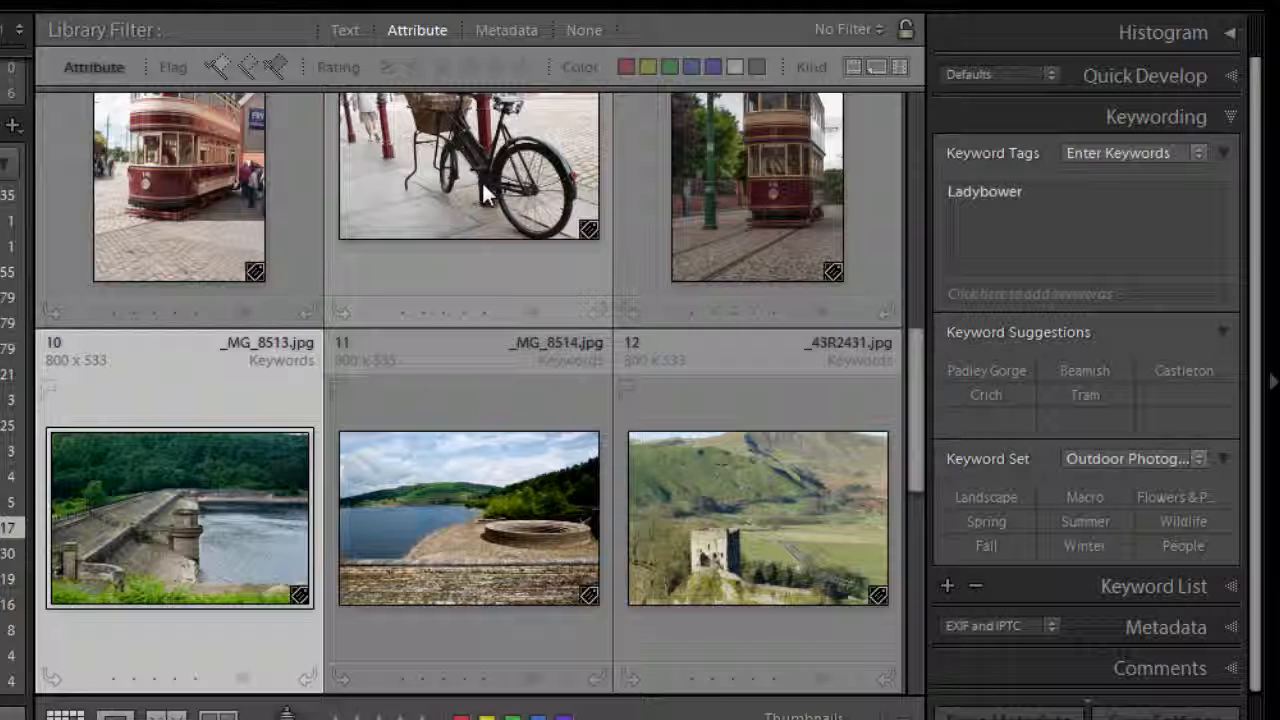
click(506, 29)
click(91, 117)
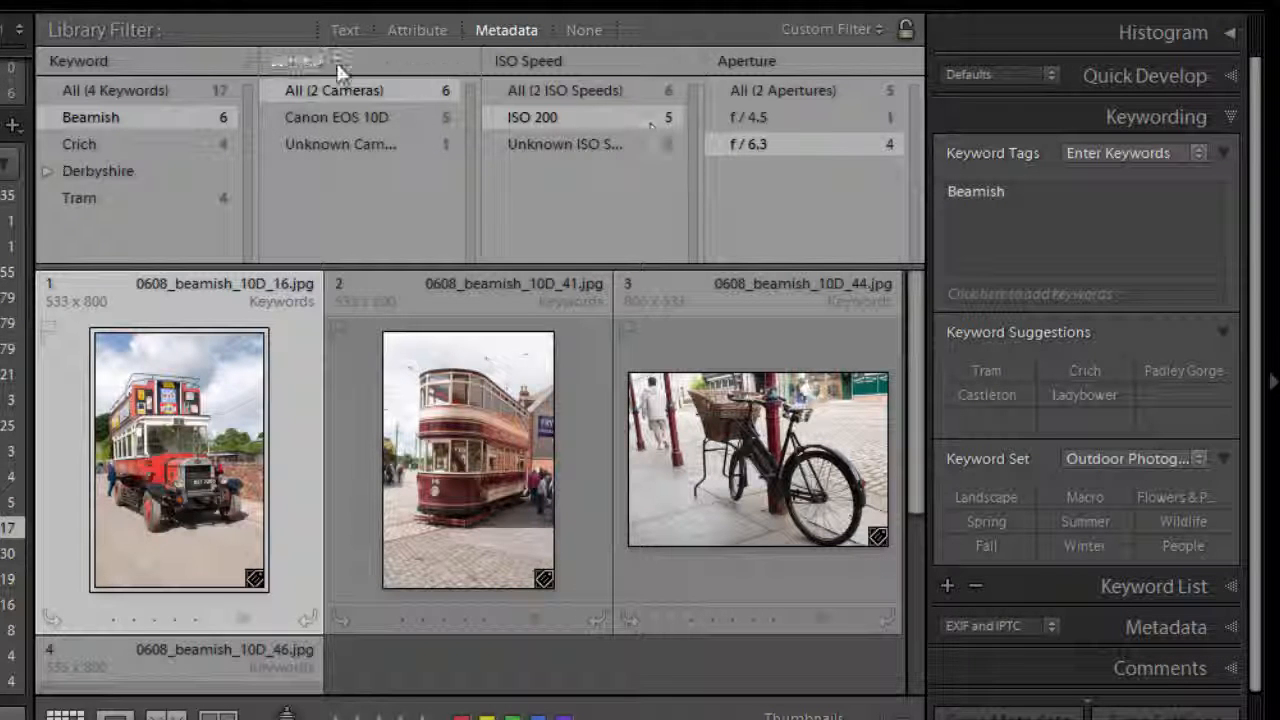
click(238, 65)
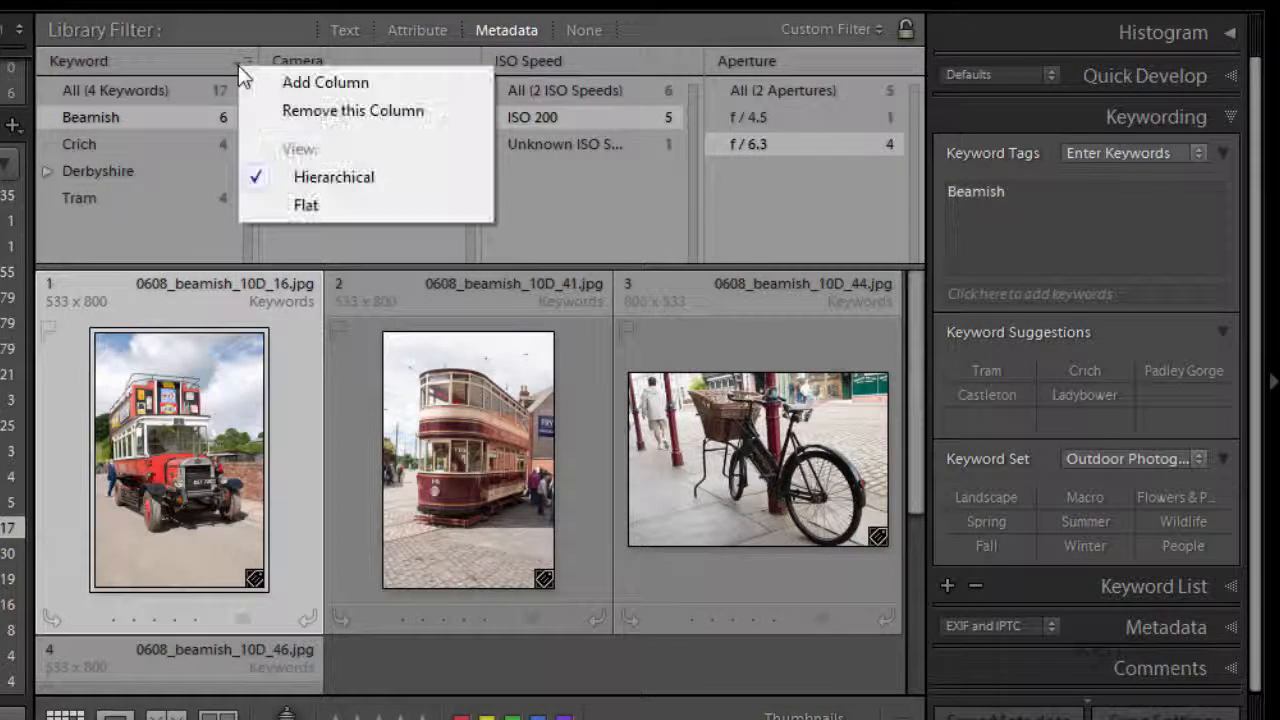
click(101, 60)
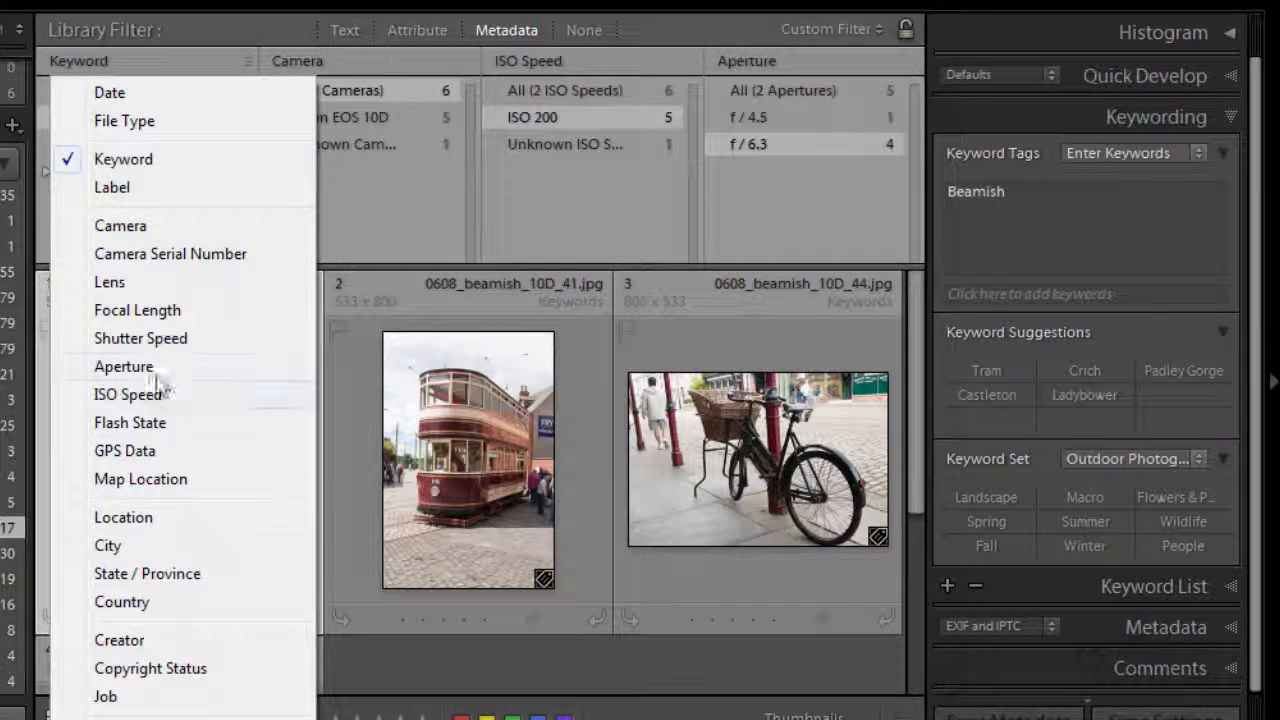
click(130, 159)
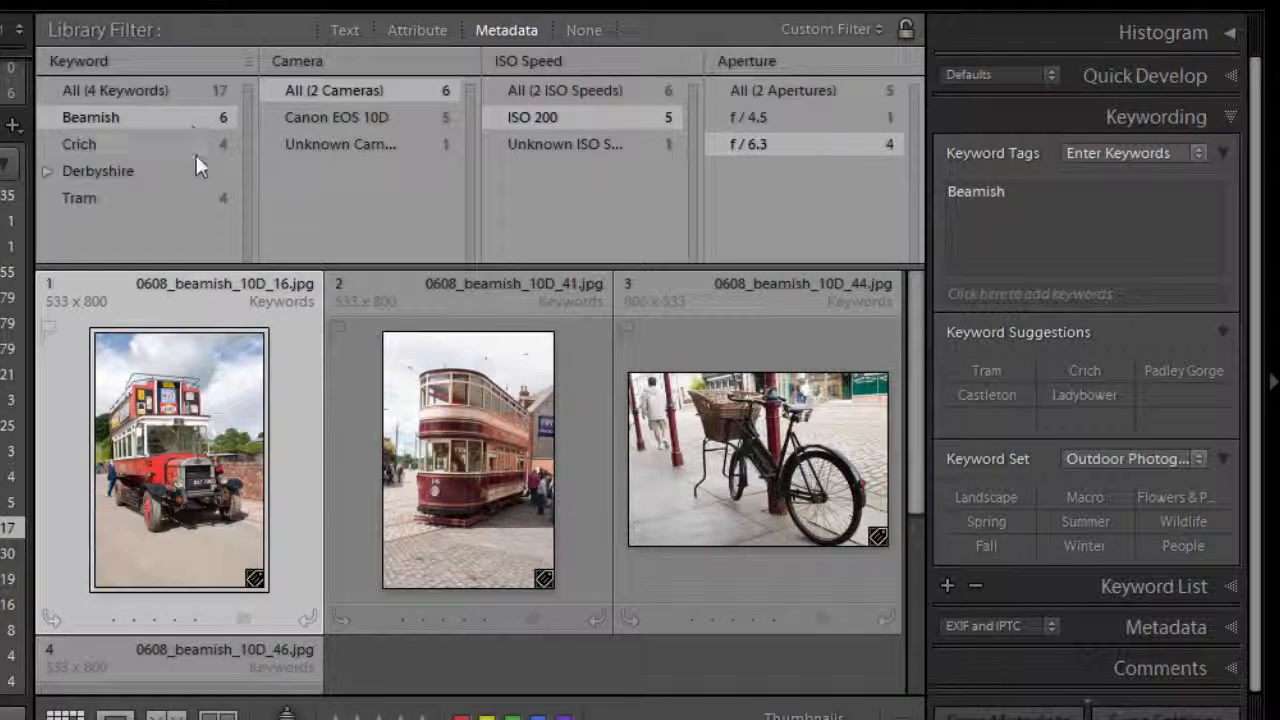
mouse_move(918, 340)
mouse_down()
mouse_move(910, 507)
mouse_move(915, 340)
mouse_up()
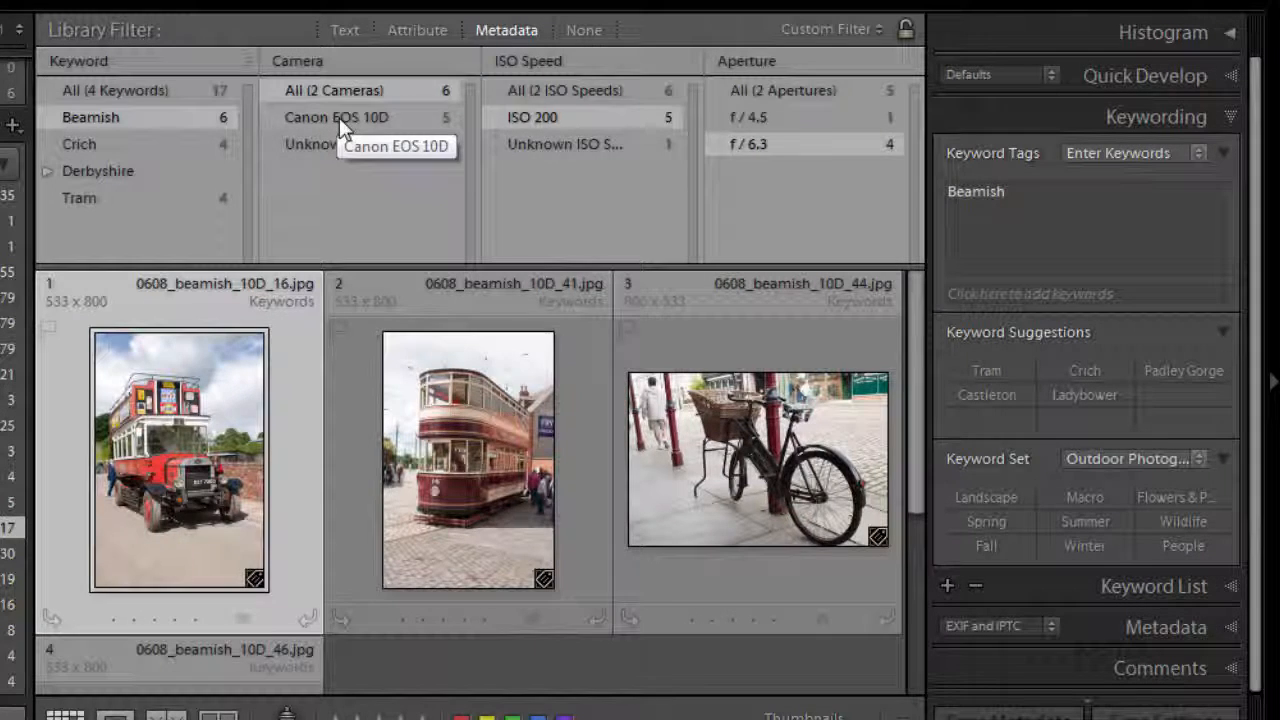
Narrow the Beamish photos to Canon EOS 10D, ISO 200 and f / 6.3
click(339, 117)
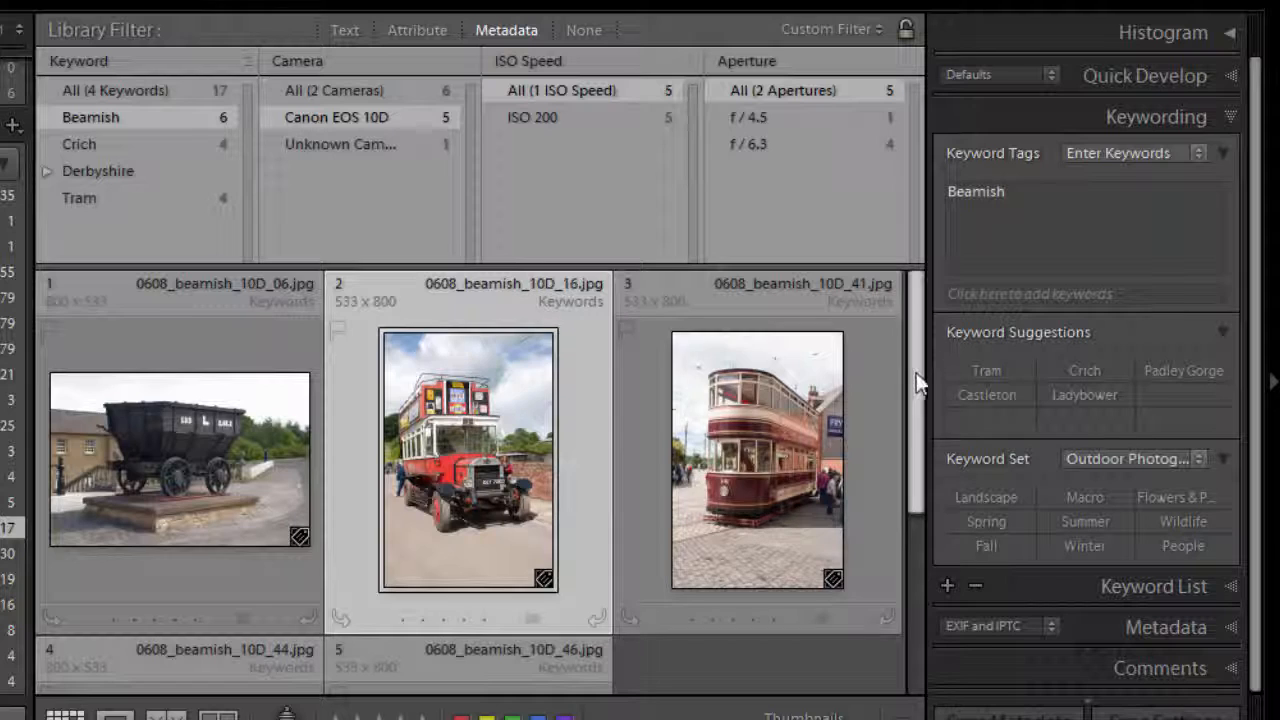
drag(916, 372, 916, 352)
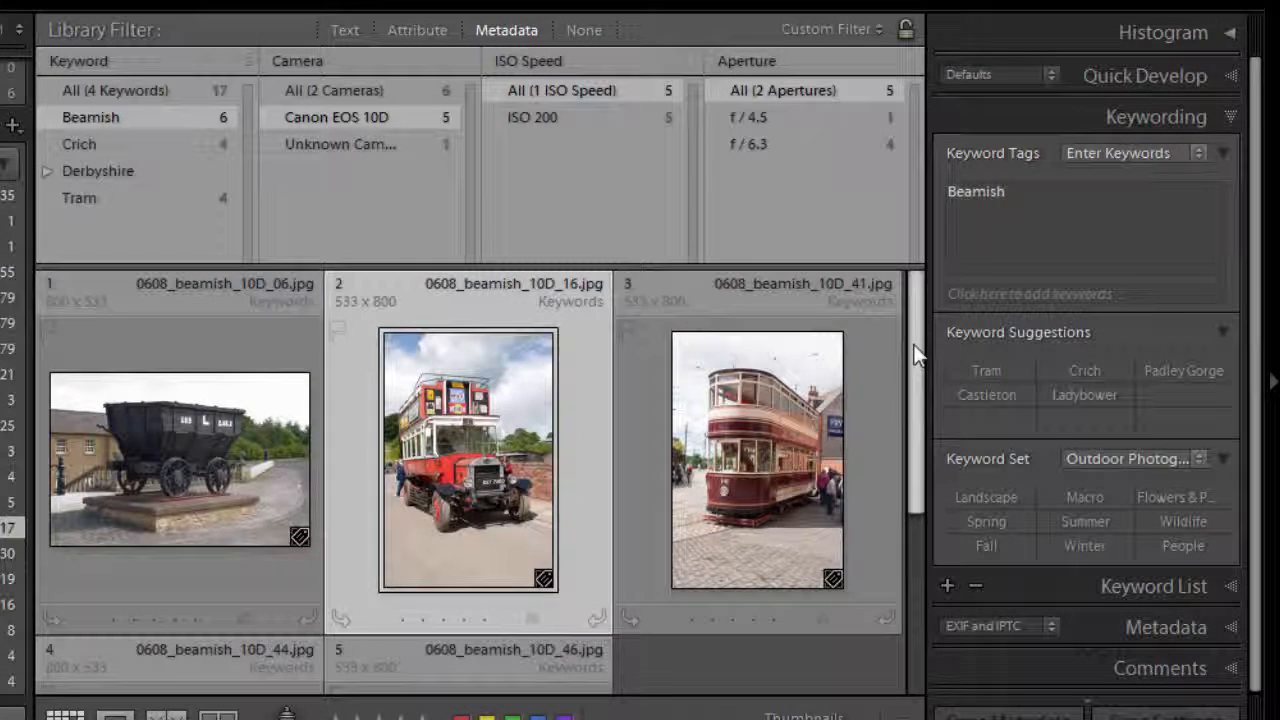
click(539, 119)
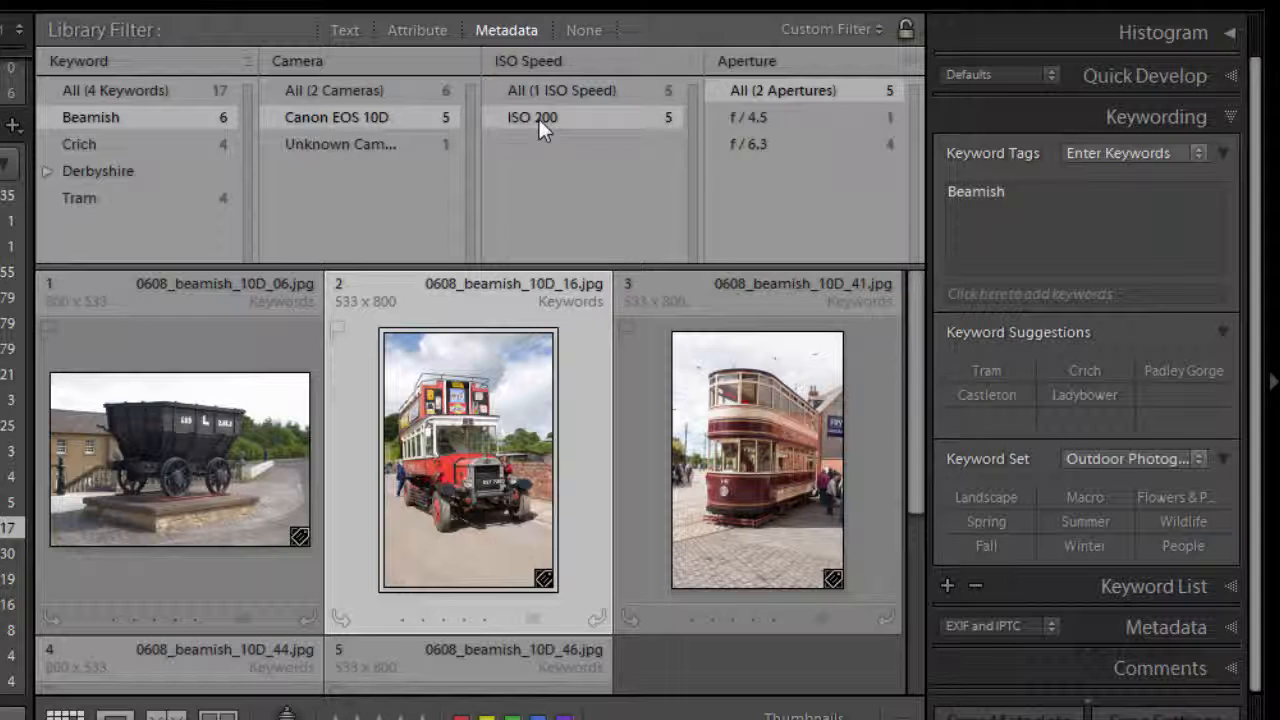
drag(916, 336, 918, 352)
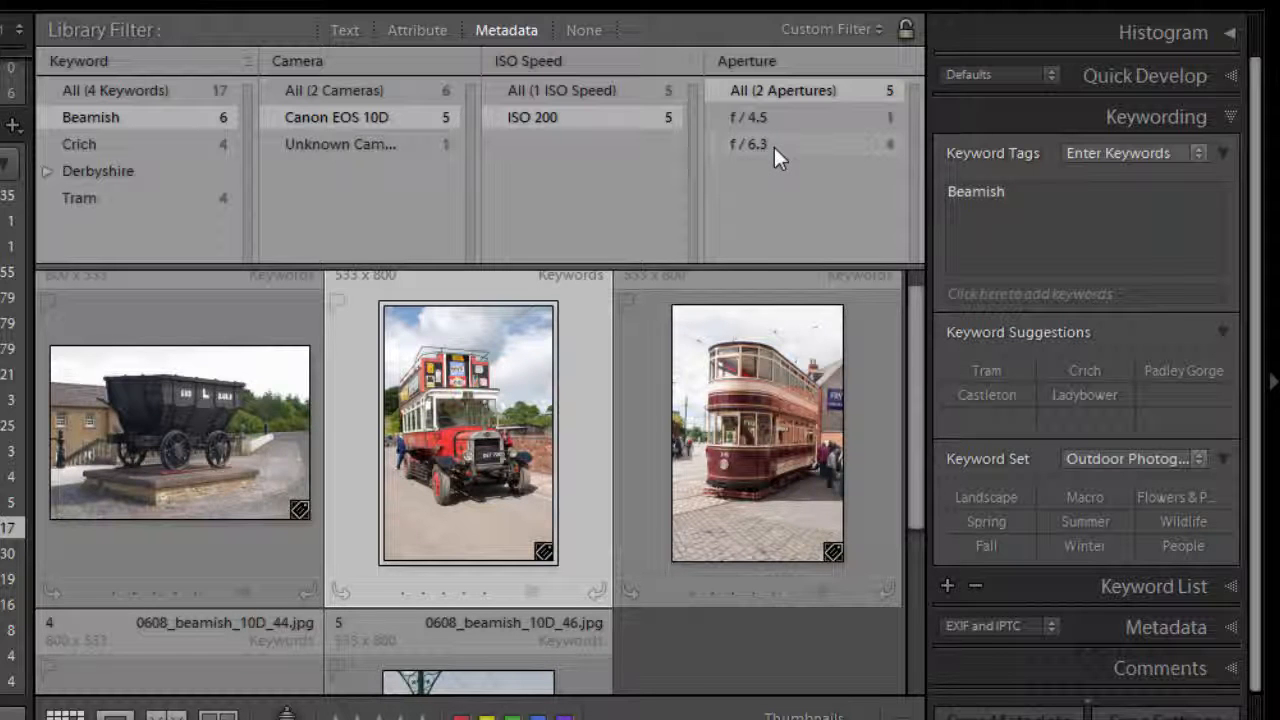
click(774, 147)
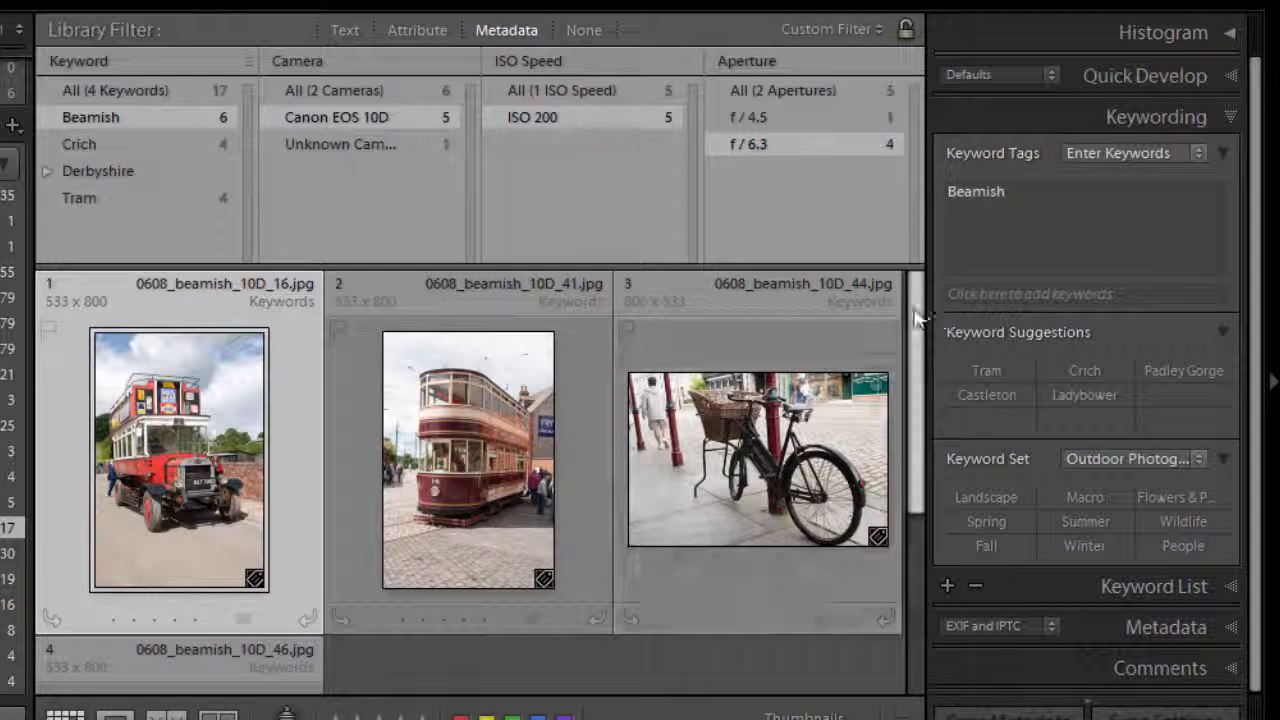
mouse_move(916, 400)
mouse_down()
mouse_move(921, 467)
mouse_move(924, 336)
mouse_up()
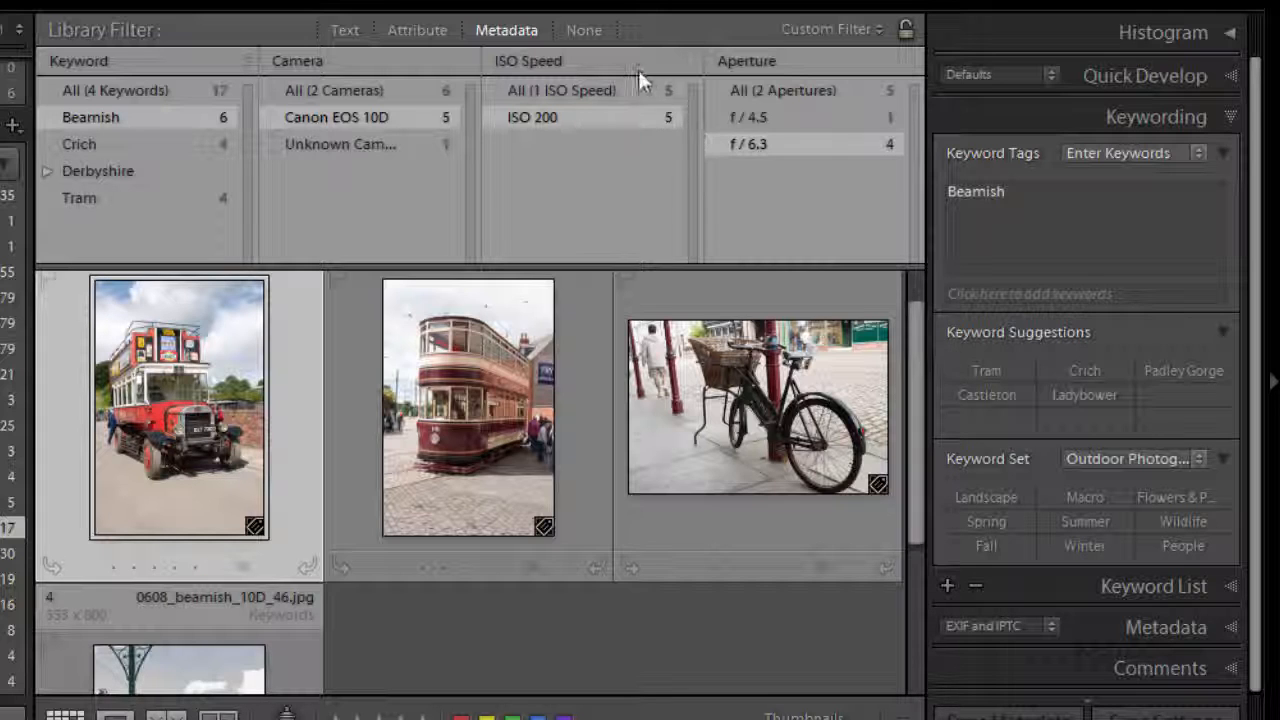
Choose None to remove all library filtering and show every photo
click(582, 25)
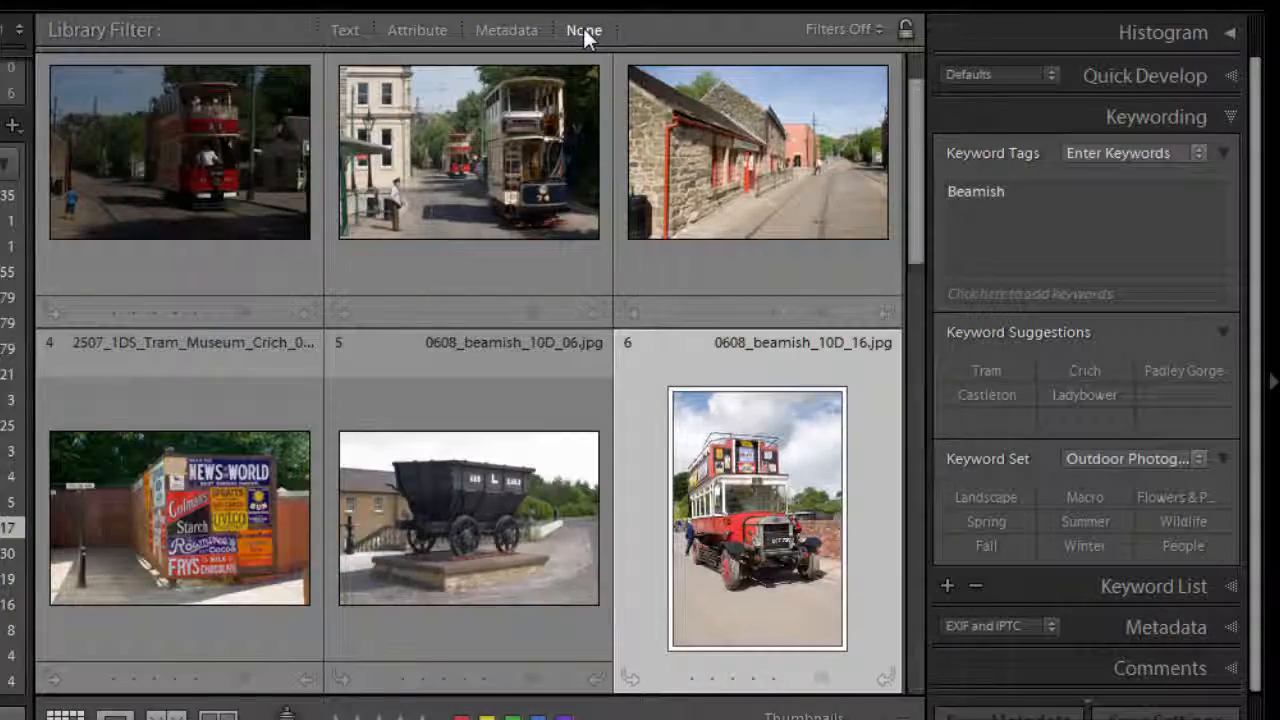
scroll(470, 380, down, 8)
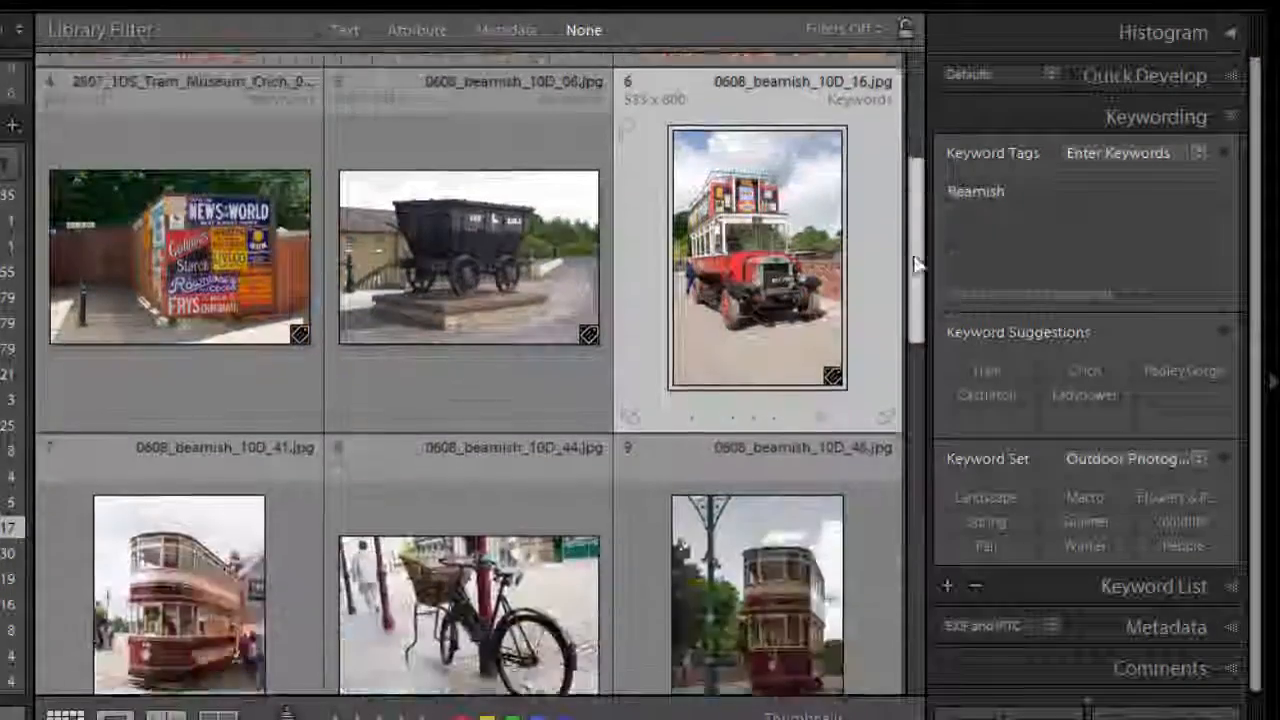
drag(918, 410, 916, 137)
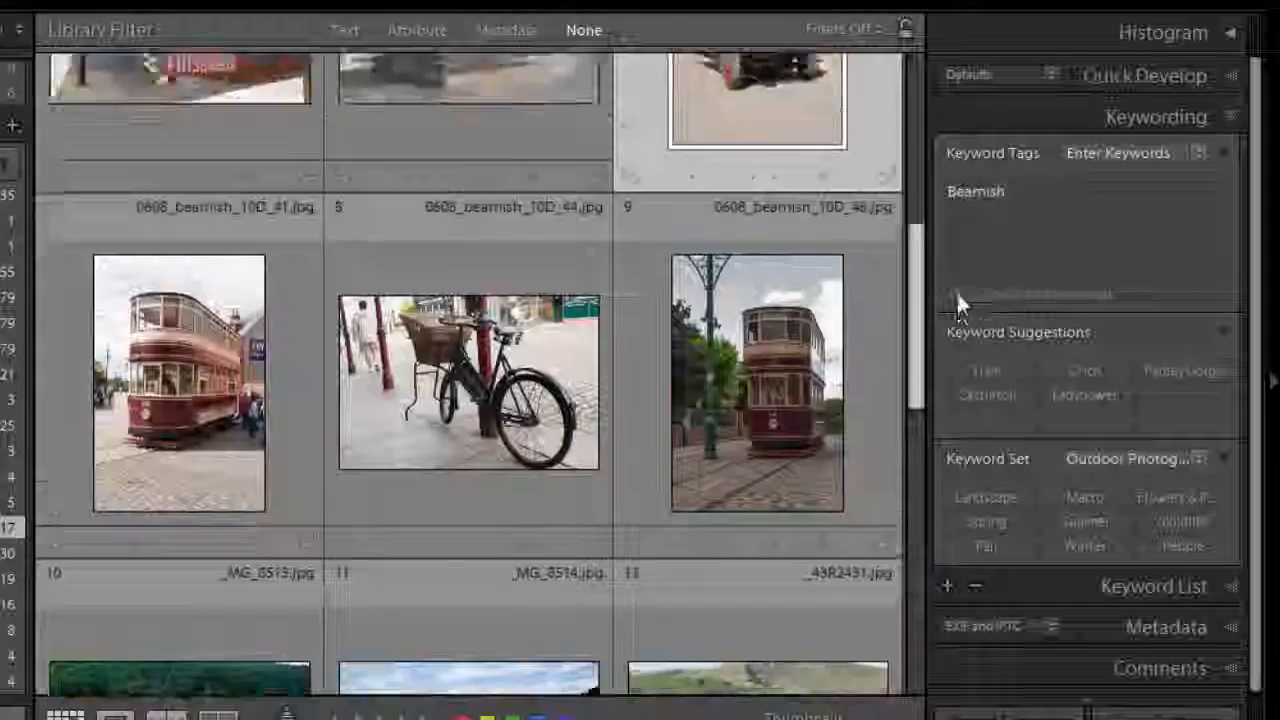